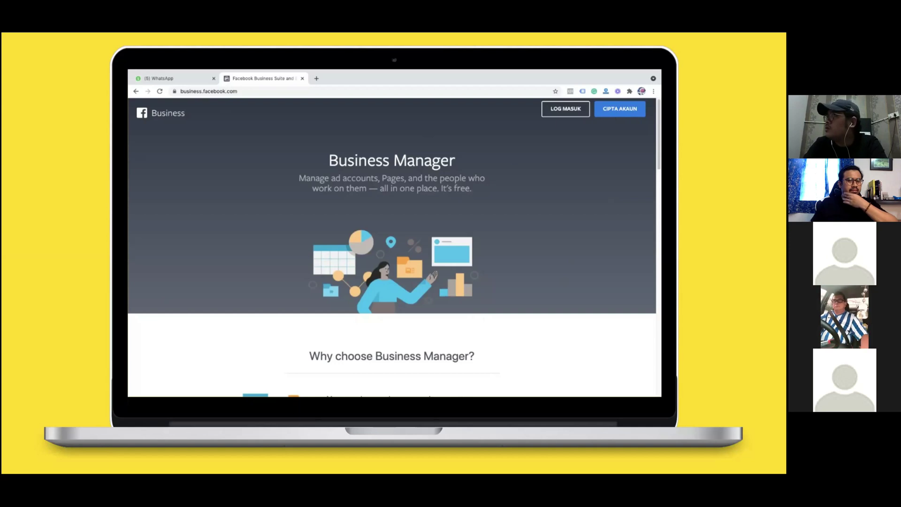
# - Advance the presentation to the Facebook Business login slide and exit the slideshow
pyautogui.click(566, 109)
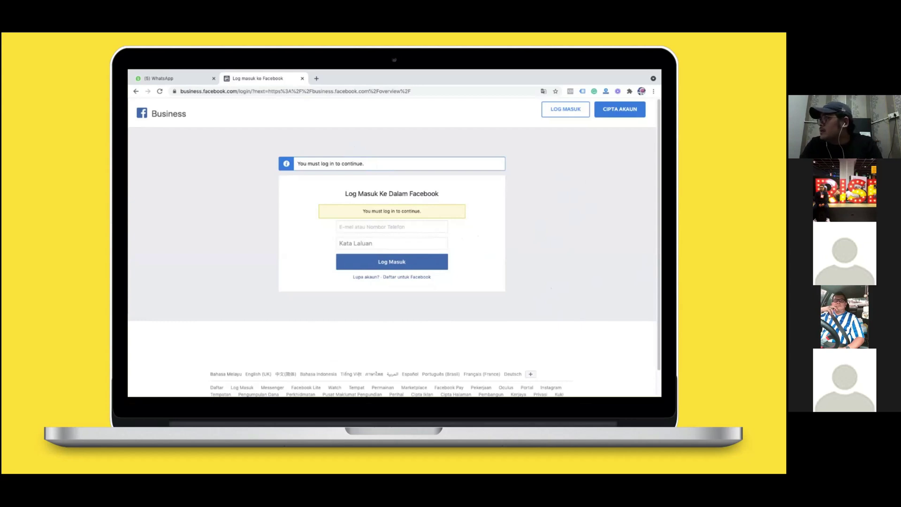
pyautogui.press('Right')
pyautogui.press('Right')
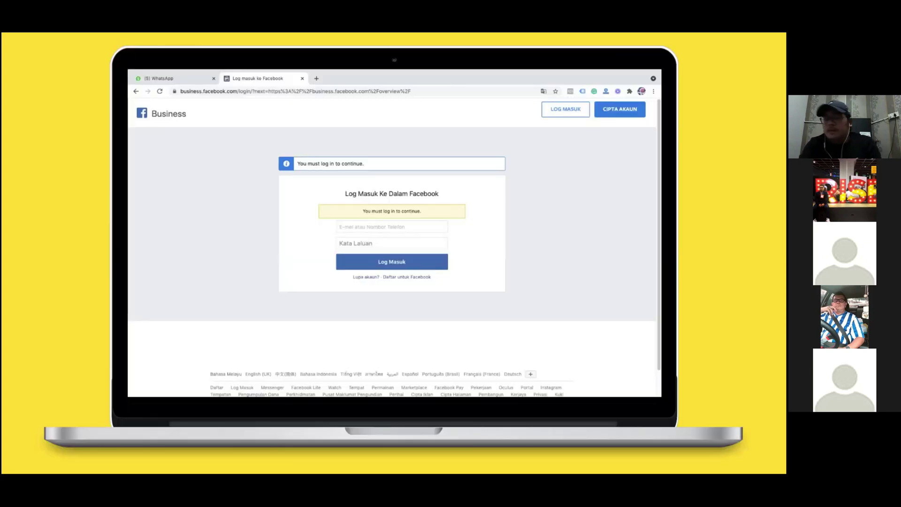
pyautogui.press('Escape')
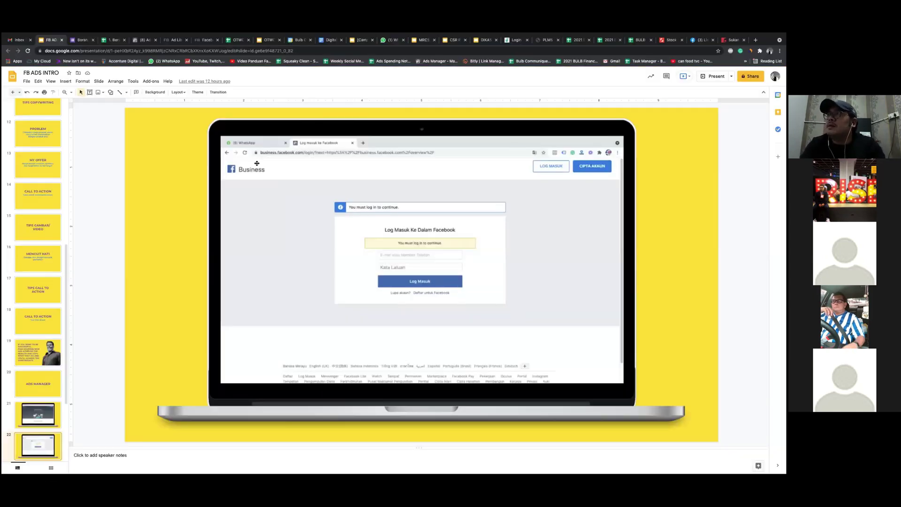
# - Switch to Facebook Ads Manager, close the ad's insights pane and open the Campaigns list from the full set of business tools
pyautogui.click(141, 42)
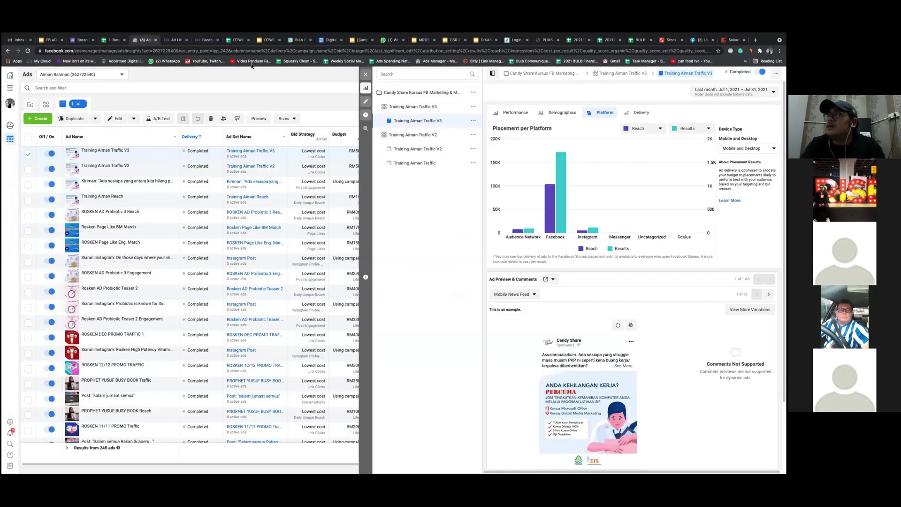
pyautogui.click(363, 76)
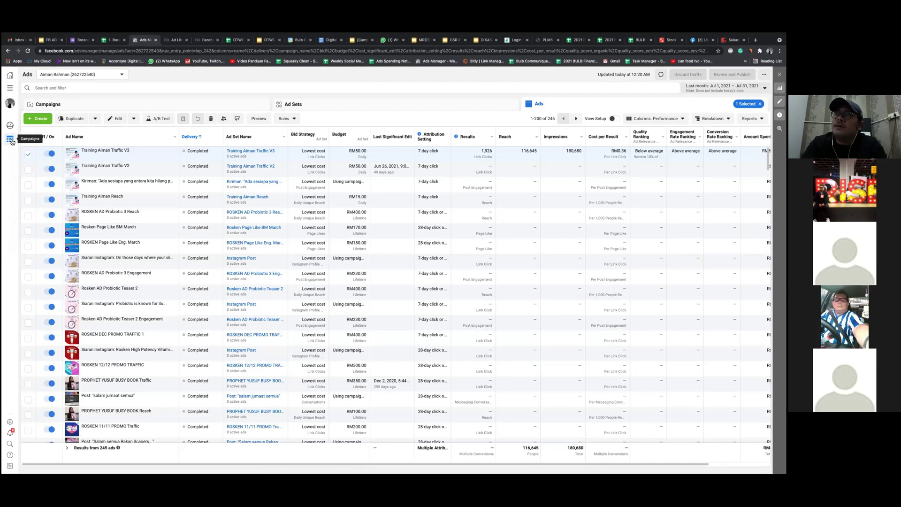
pyautogui.click(10, 89)
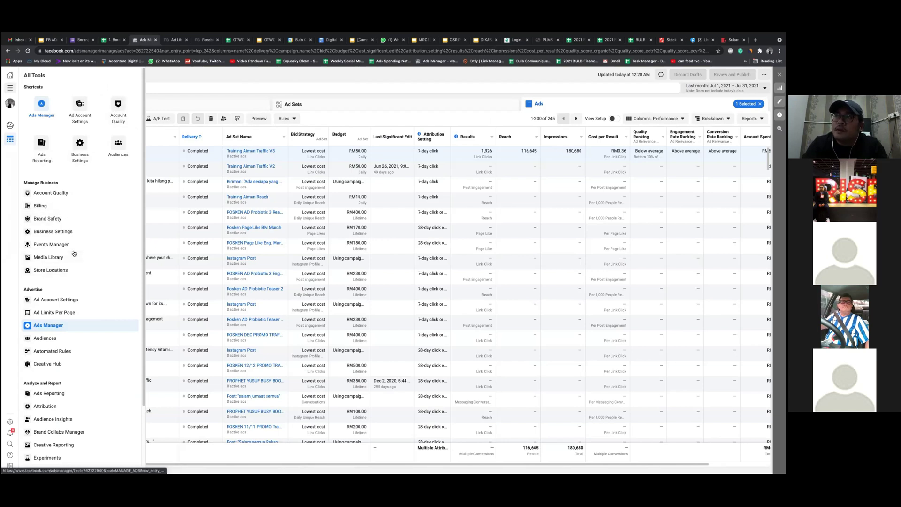
pyautogui.scroll(-3, 74, 251)
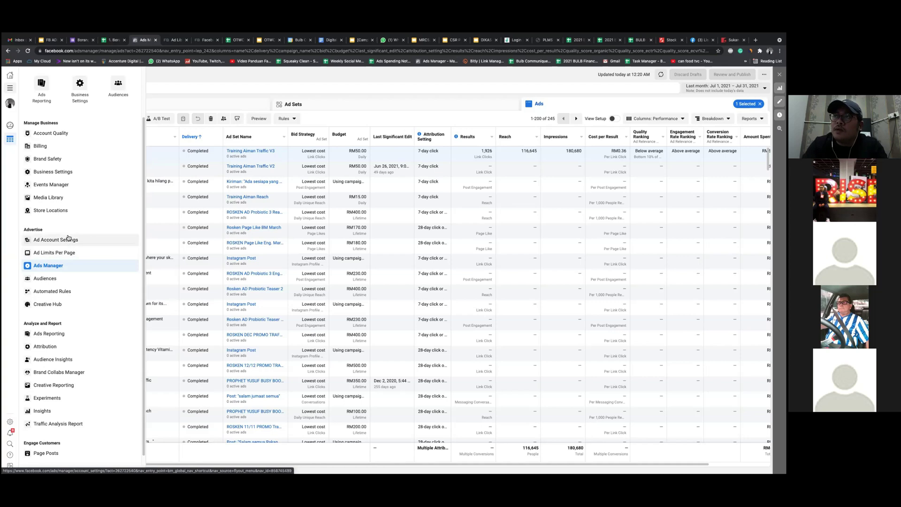
pyautogui.scroll(1, 68, 237)
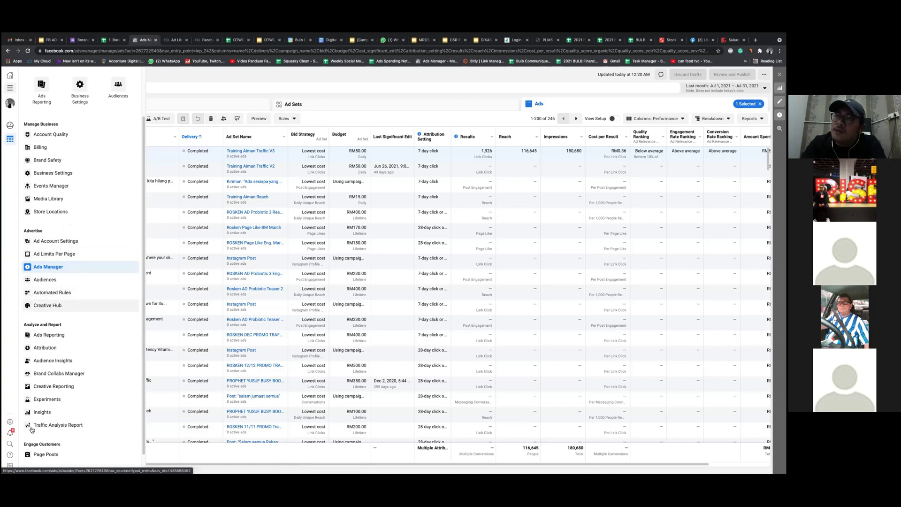
pyautogui.click(43, 268)
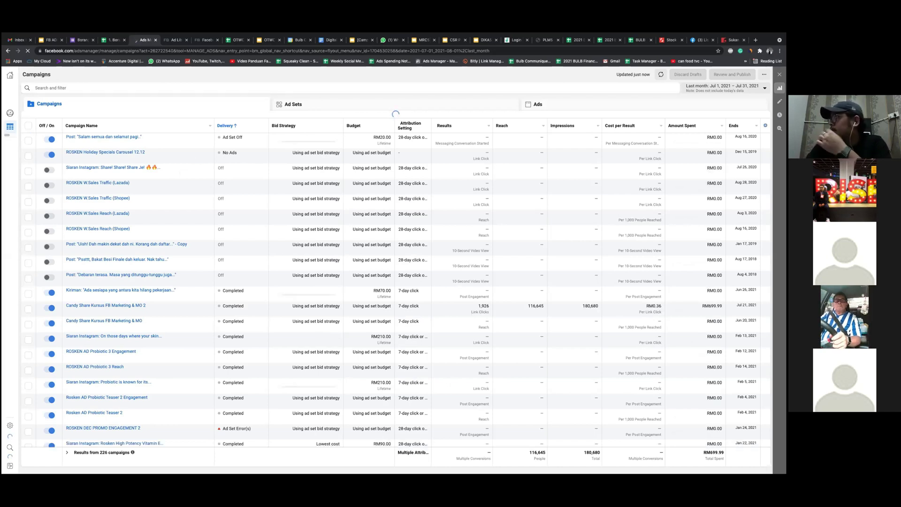
pyautogui.click(725, 88)
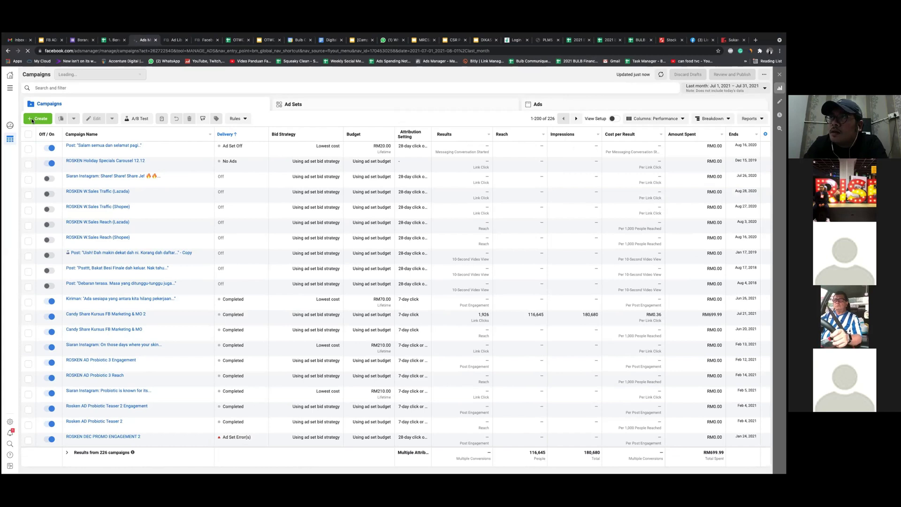
# - Start a new campaign with the Engagement objective and Post engagement as the engagement type
pyautogui.click(33, 120)
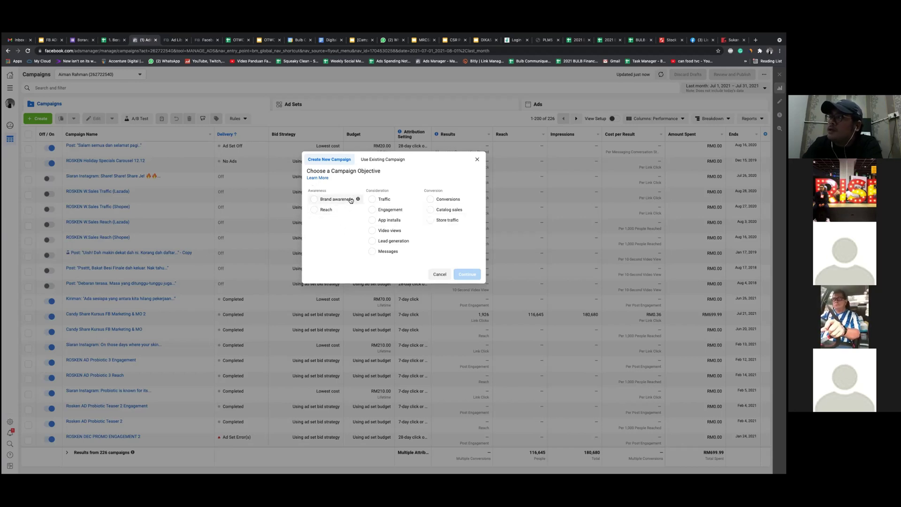
pyautogui.moveTo(359, 199)
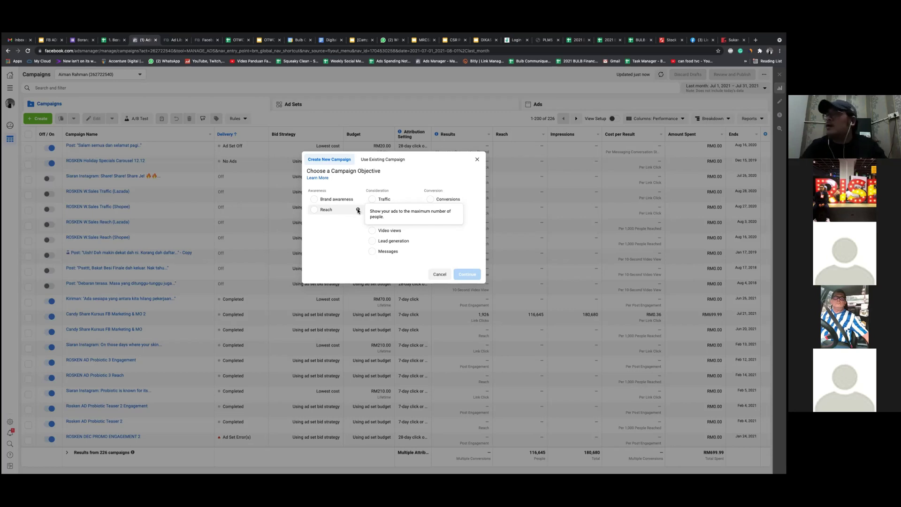
pyautogui.click(400, 230)
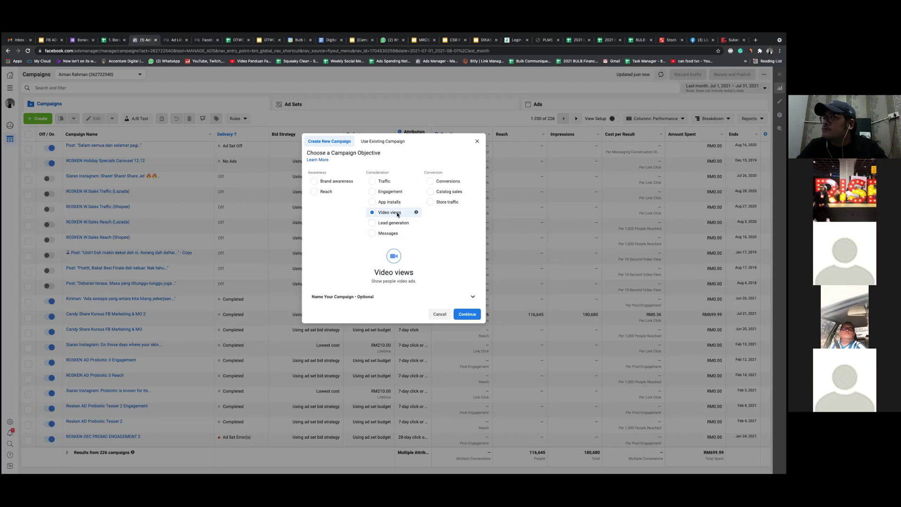
pyautogui.moveTo(416, 214)
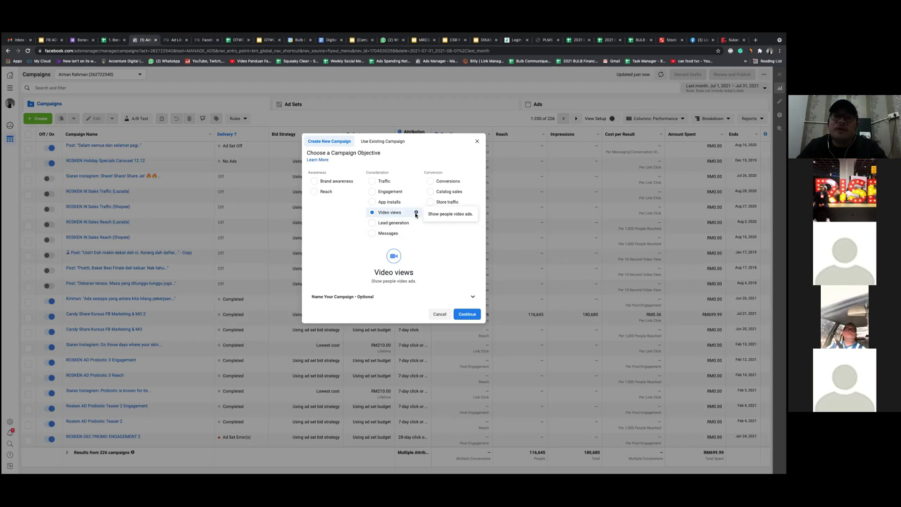
pyautogui.click(399, 193)
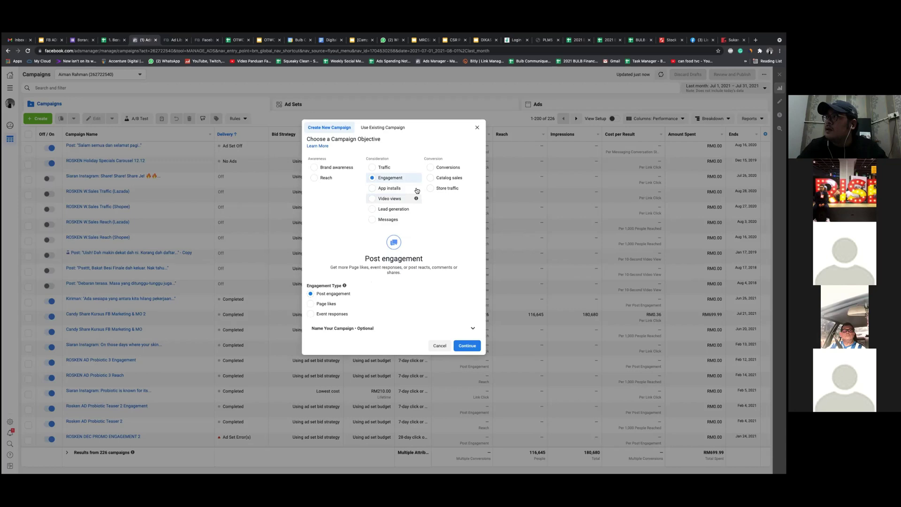
pyautogui.moveTo(416, 178)
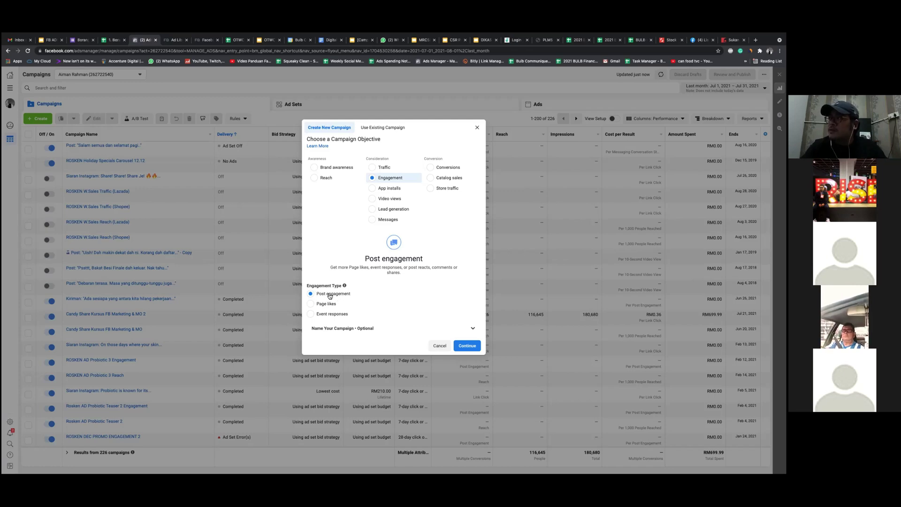
pyautogui.click(330, 296)
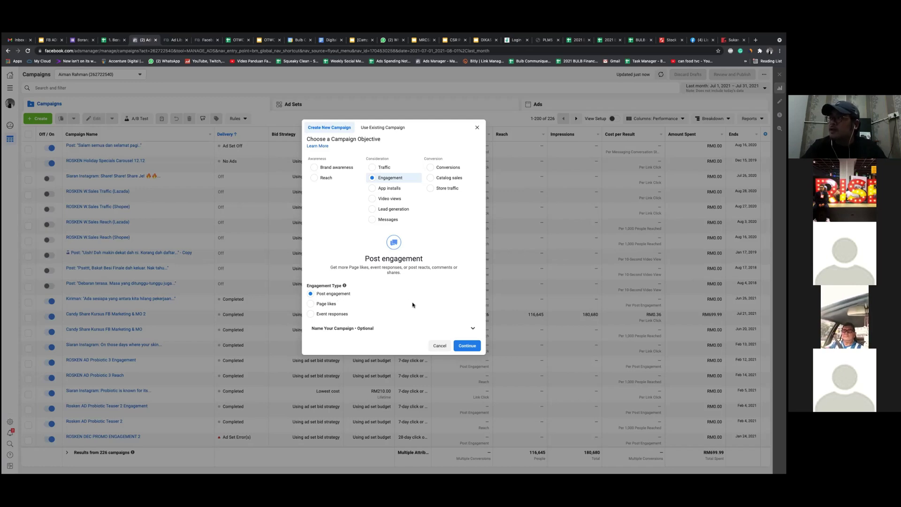
# - Expand the optional naming section and name the campaign TEST KERJAYA GIG ENGAGEMENT
pyautogui.click(473, 330)
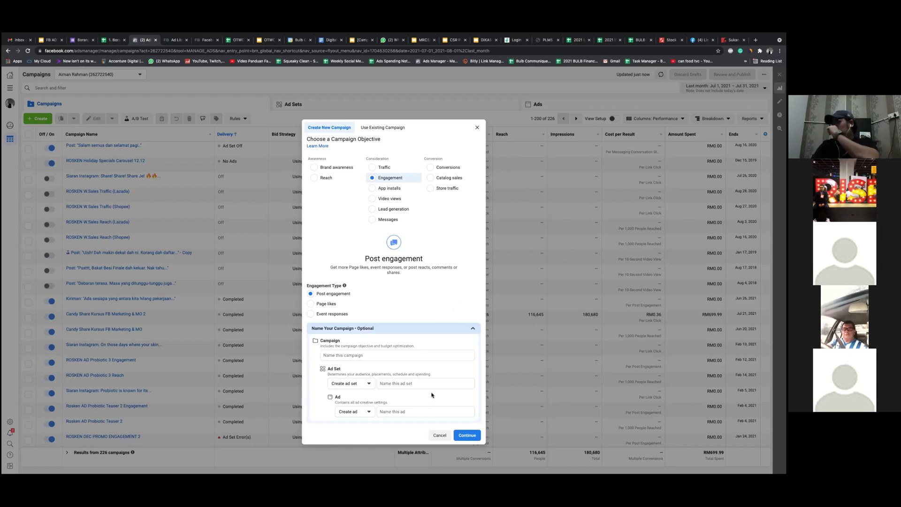
pyautogui.click(336, 355)
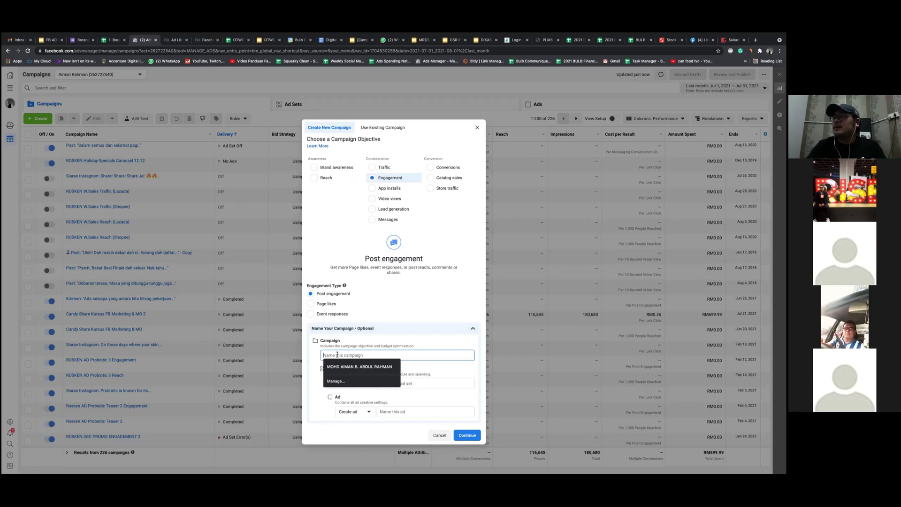
pyautogui.click(402, 304)
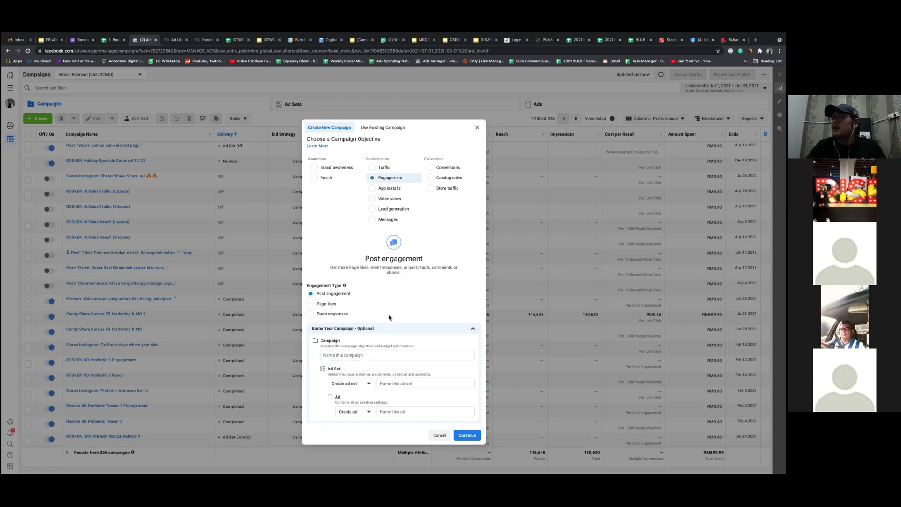
pyautogui.click(341, 355)
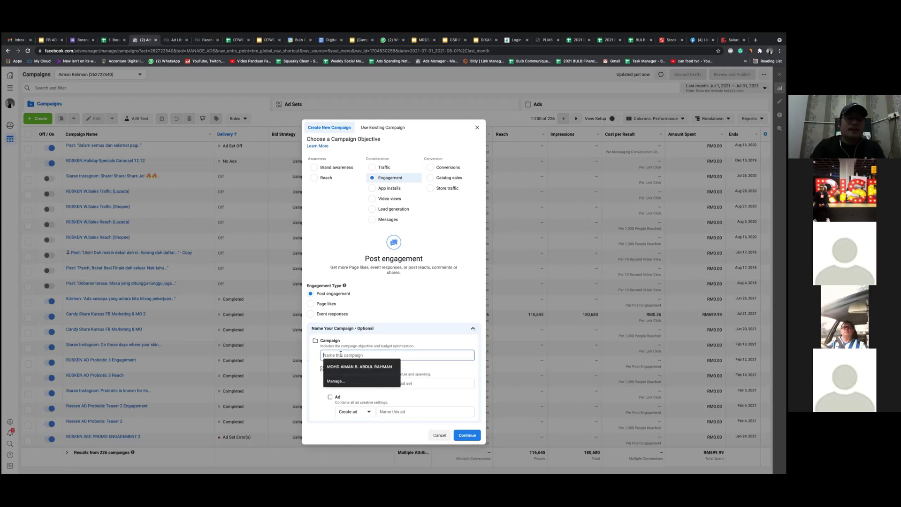
pyautogui.write('ETST')
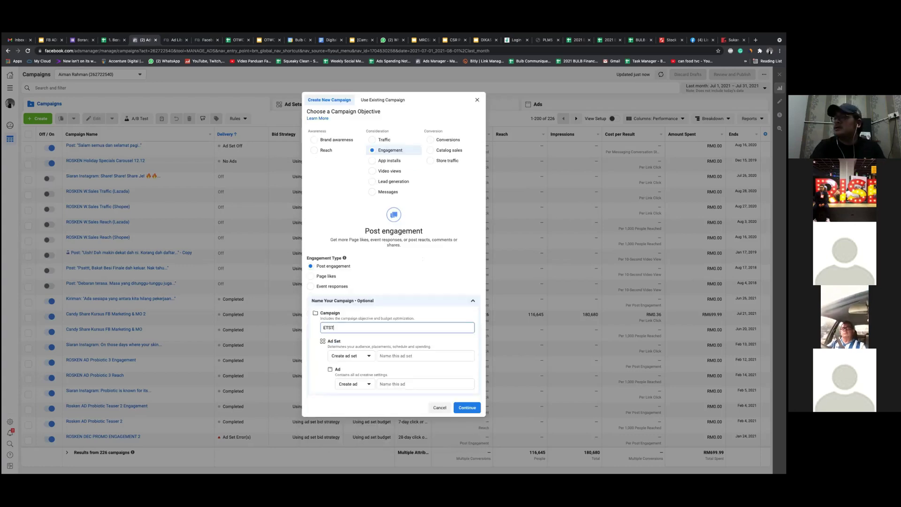
pyautogui.press('BackSpace')
pyautogui.press('BackSpace')
pyautogui.press('BackSpace')
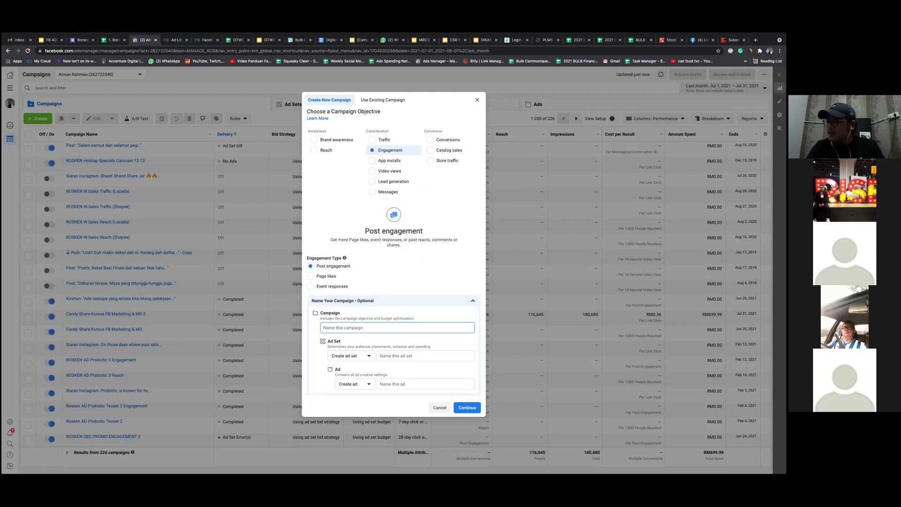
pyautogui.write('TEST')
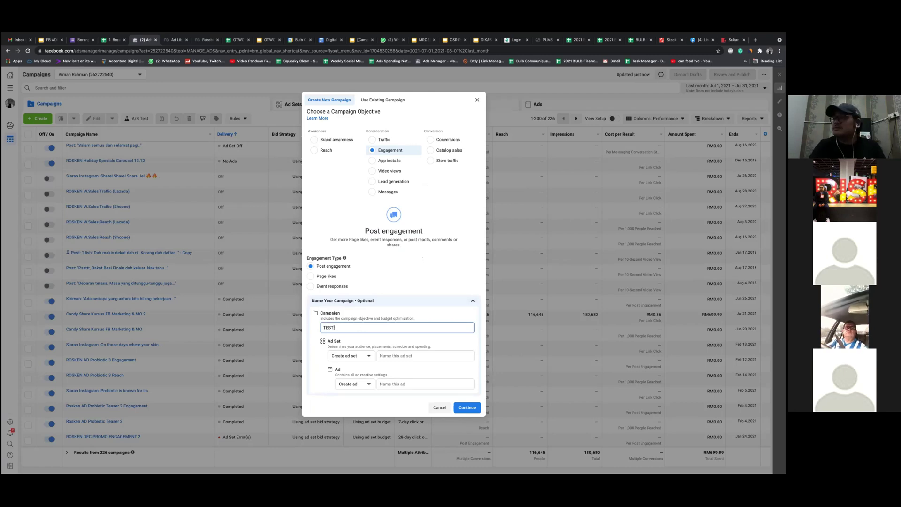
pyautogui.write(' KER')
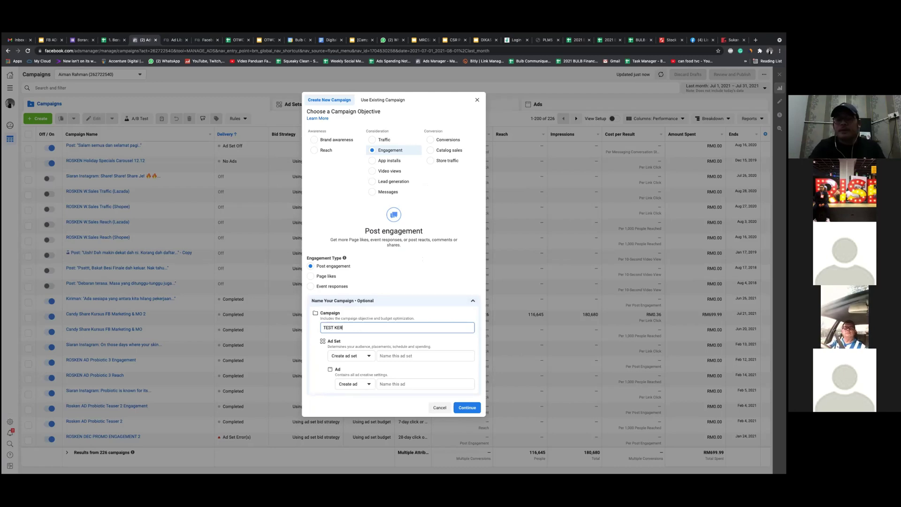
pyautogui.write('JAYA GIG')
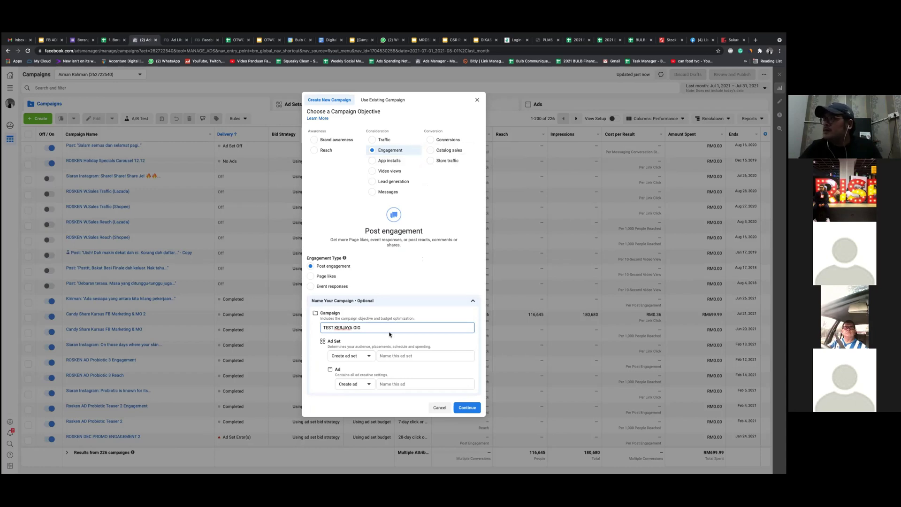
pyautogui.write('ENGAGEMENT')
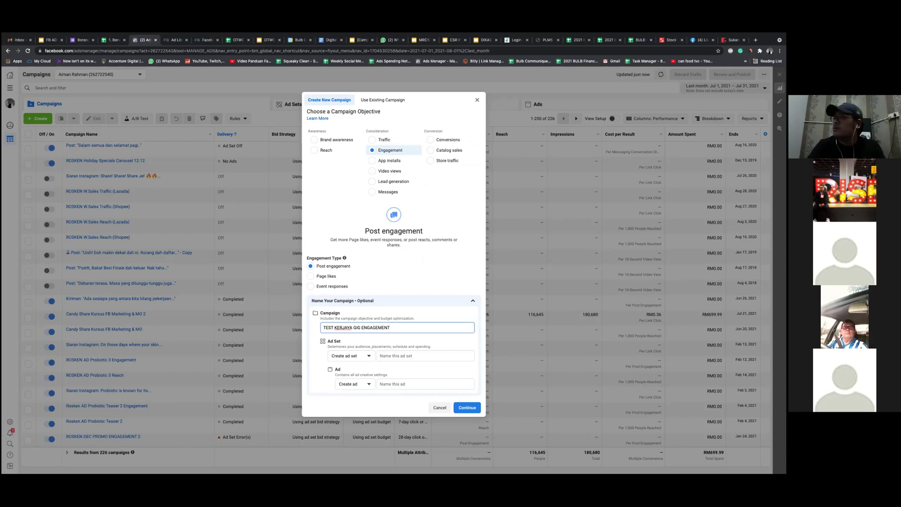
# - Reuse the campaign's name for its new ad set and ad, and continue to the draft campaign's editor
pyautogui.hotkey('ctrl', 'a')
pyautogui.hotkey('ctrl', 'c')
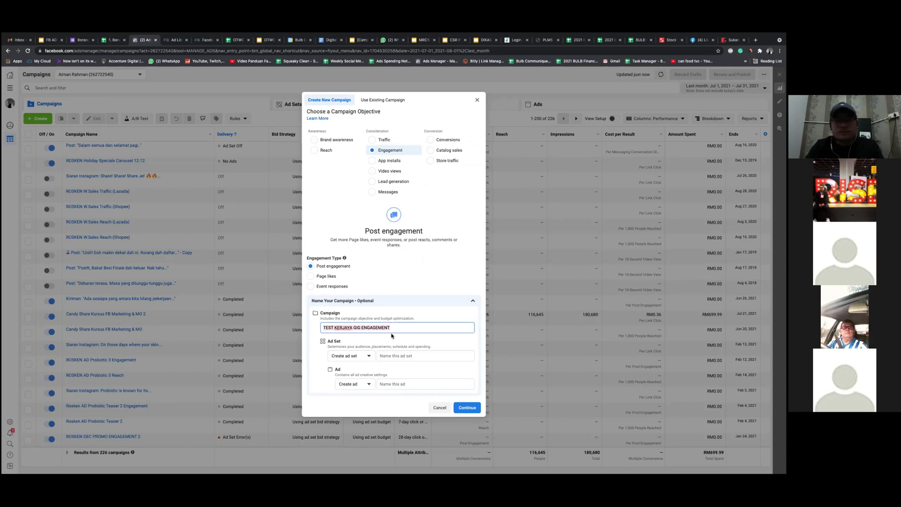
pyautogui.click(400, 356)
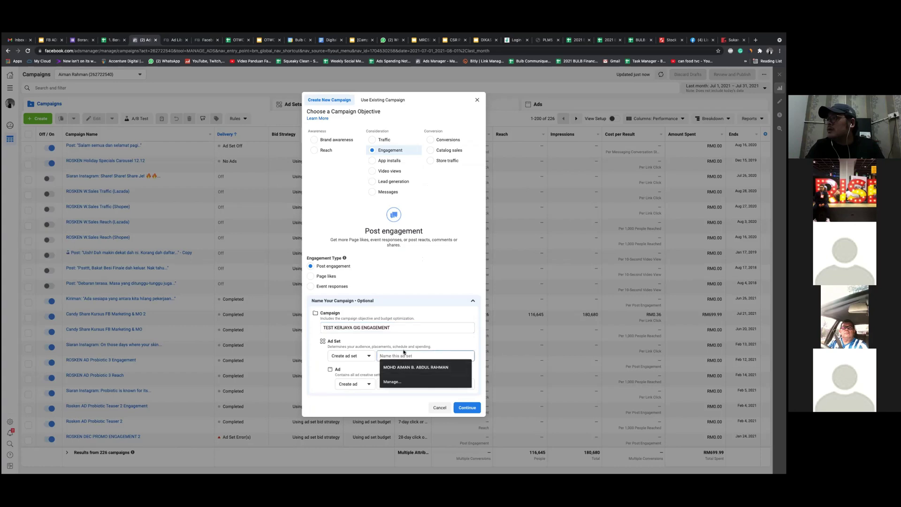
pyautogui.hotkey('ctrl', 'v')
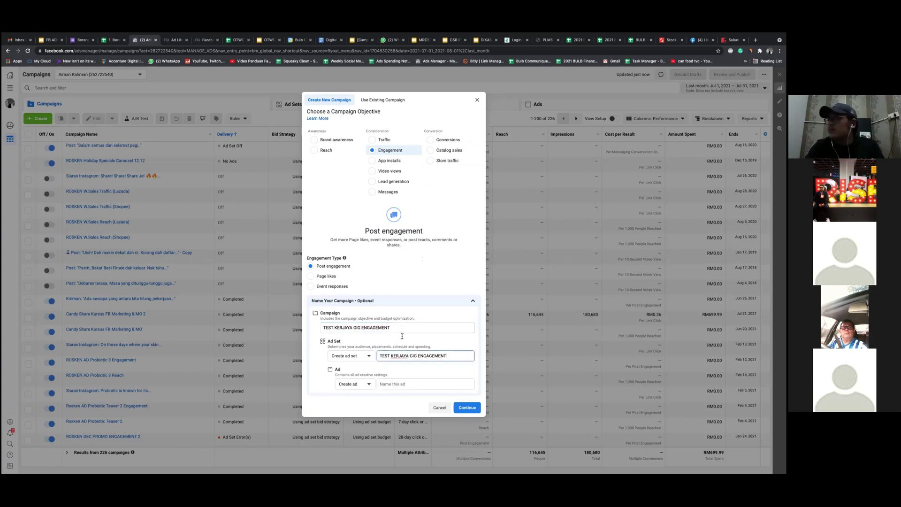
pyautogui.click(389, 384)
pyautogui.hotkey('ctrl', 'v')
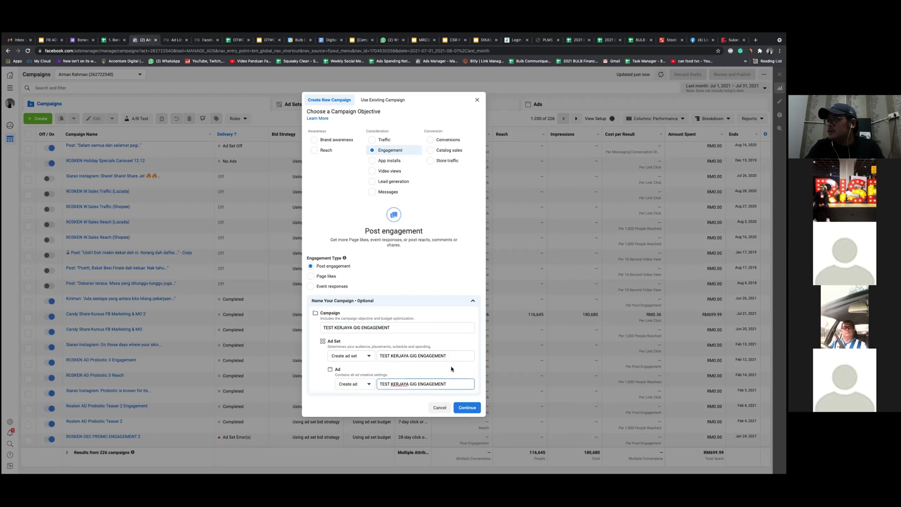
pyautogui.click(475, 411)
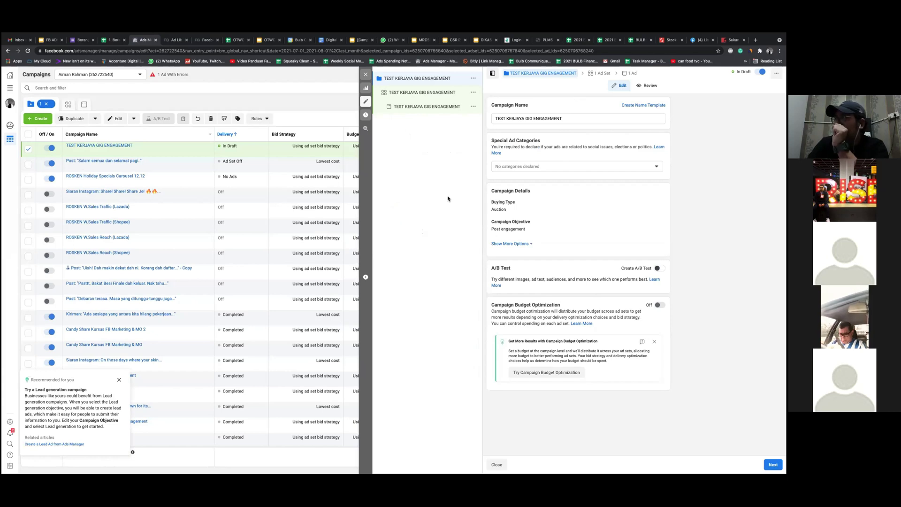
# - Expand the campaign editor to full width and review the extra options under Campaign Details
pyautogui.click(365, 278)
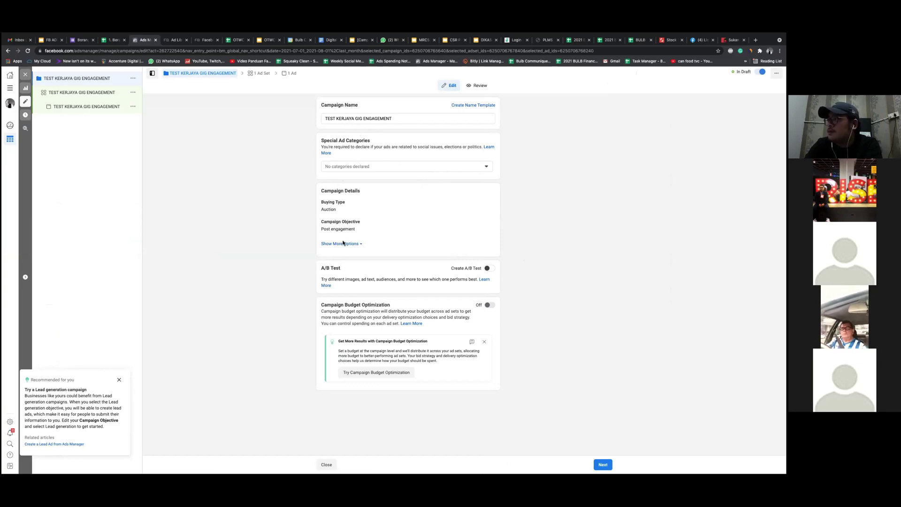
pyautogui.click(362, 244)
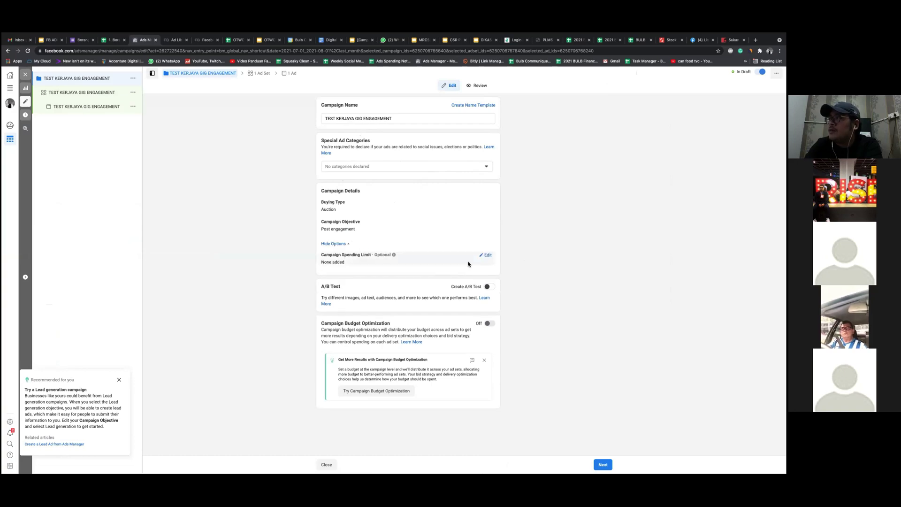
pyautogui.click(345, 245)
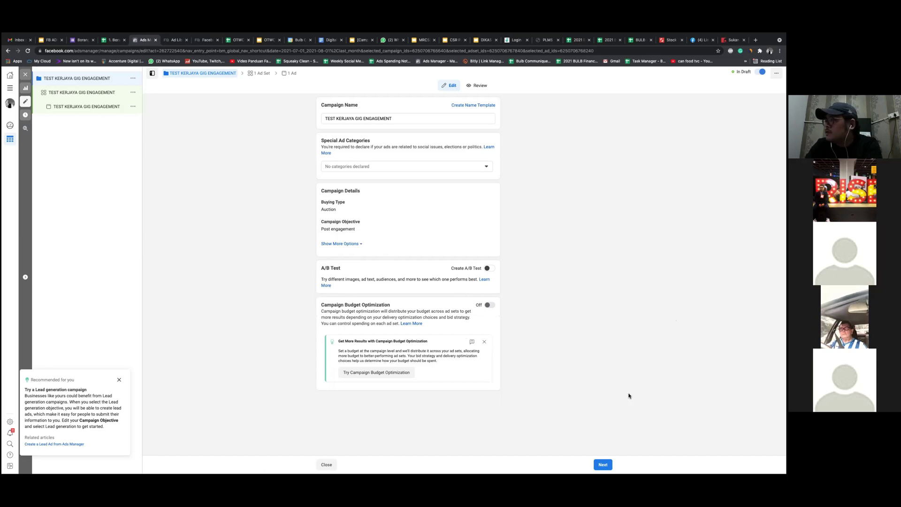
# - Continue to the ad set's settings and change the budget type to Lifetime Budget
pyautogui.click(603, 465)
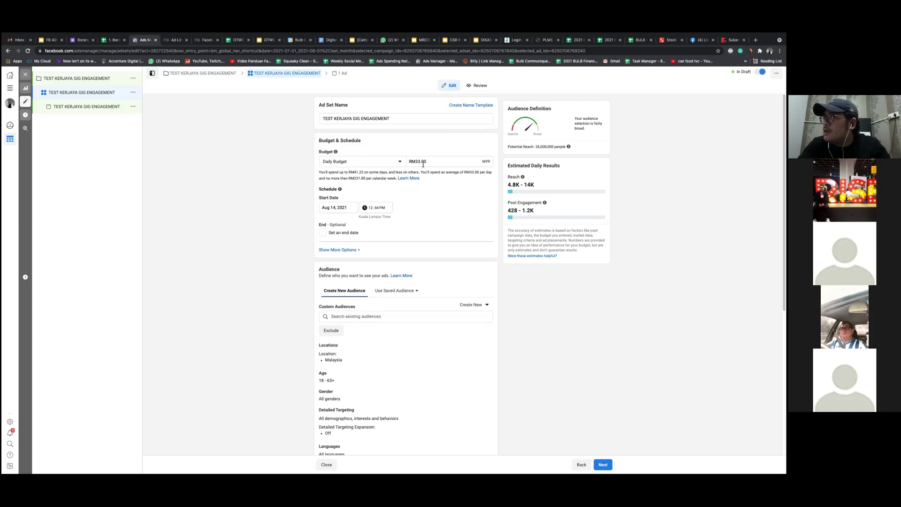
pyautogui.click(399, 161)
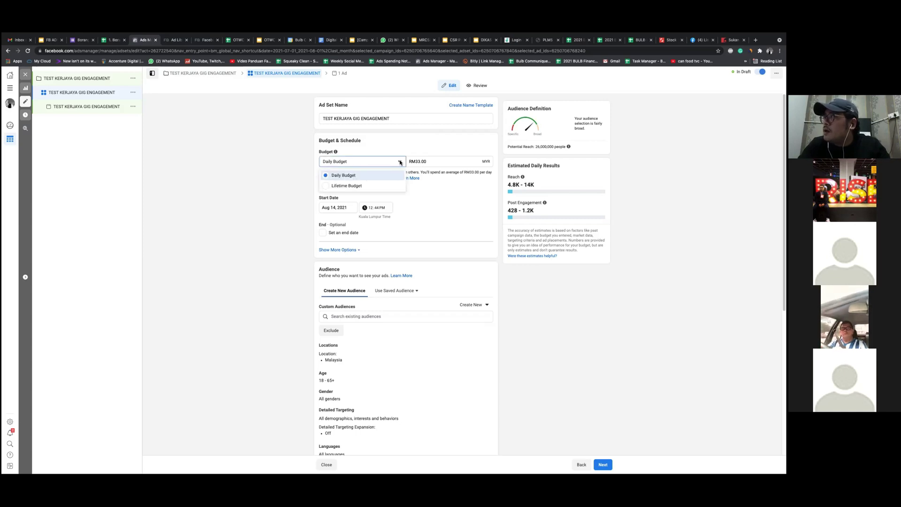
pyautogui.click(384, 185)
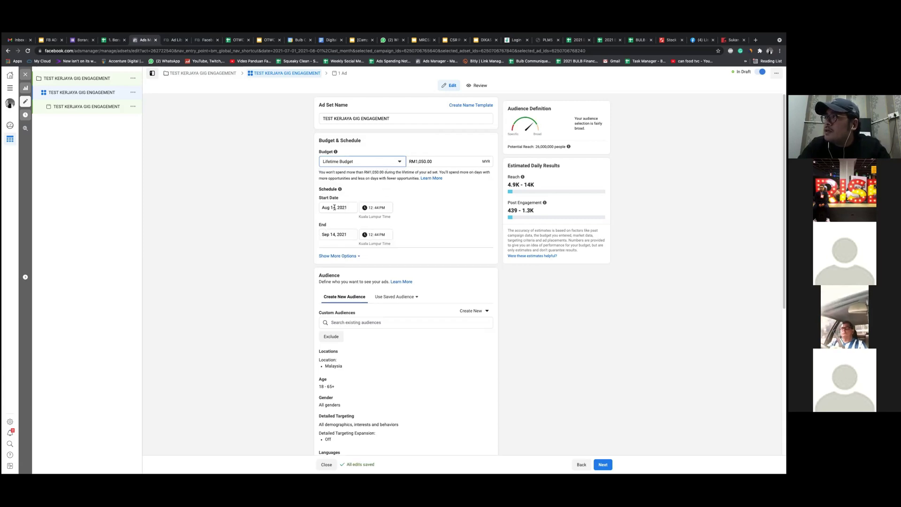
# - Set the ad set's schedule to end on Aug 20, 2021 at 11:59 PM
pyautogui.click(338, 233)
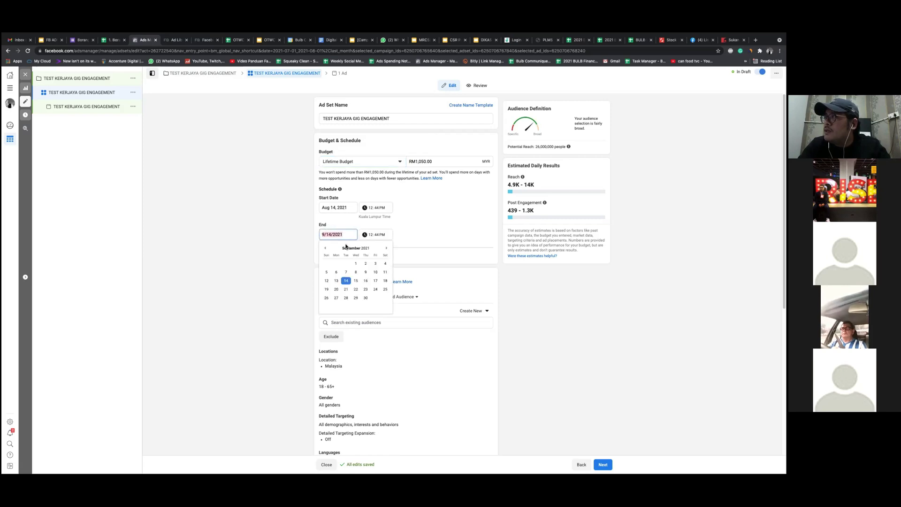
pyautogui.click(325, 248)
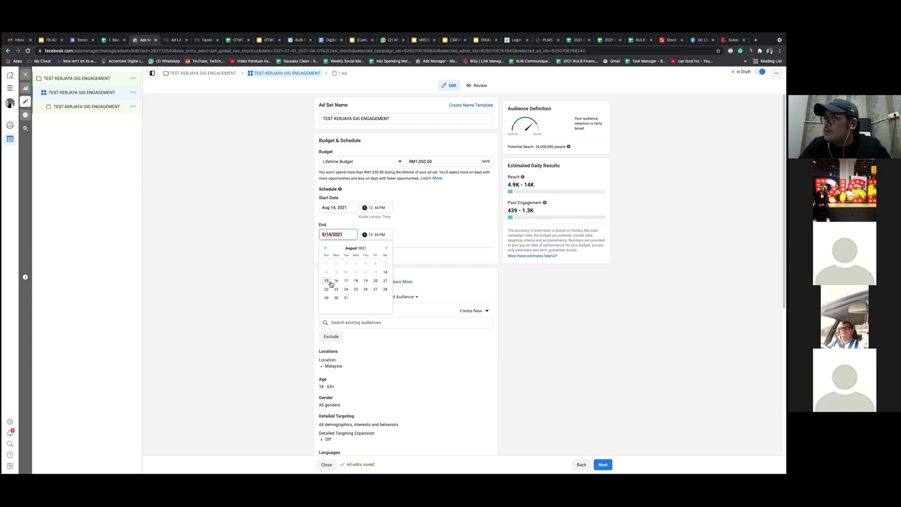
pyautogui.click(376, 281)
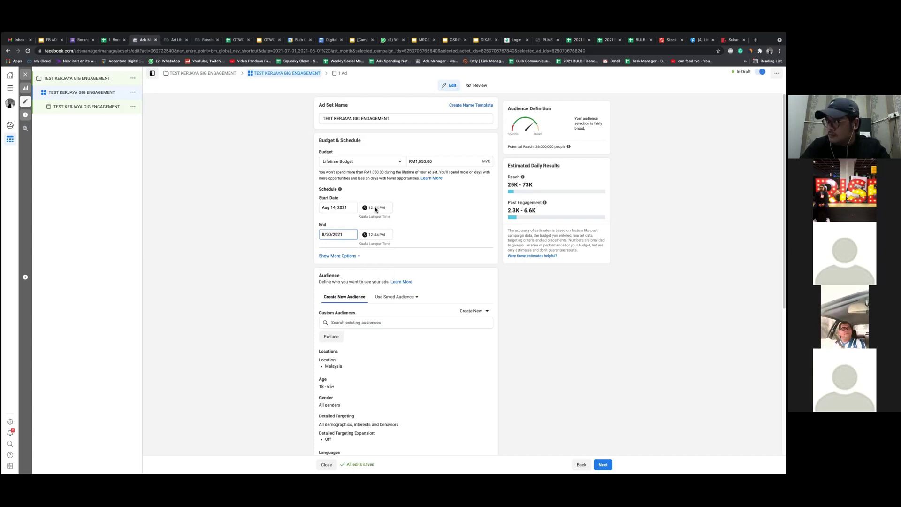
pyautogui.click(375, 236)
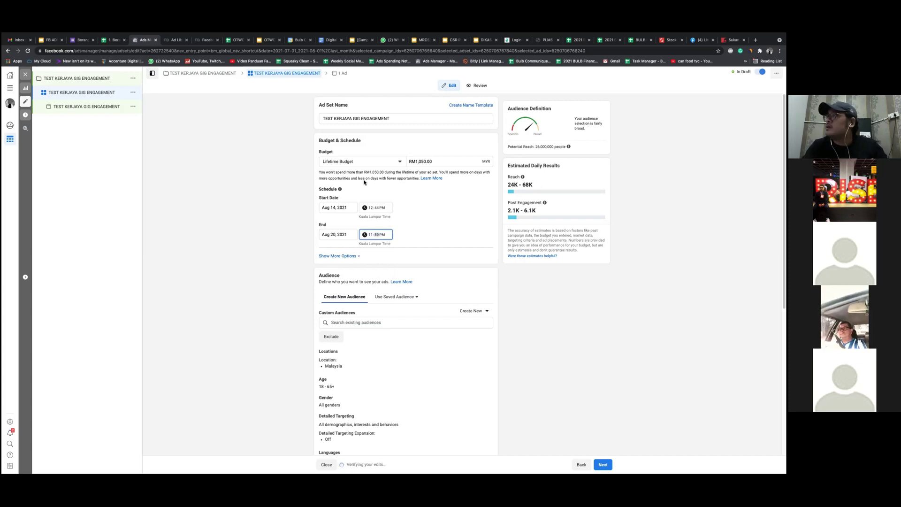
# - Try lifetime budgets of RM50, RM10, RM30 and RM100 and check the explanation of estimated daily reach
pyautogui.click(434, 161)
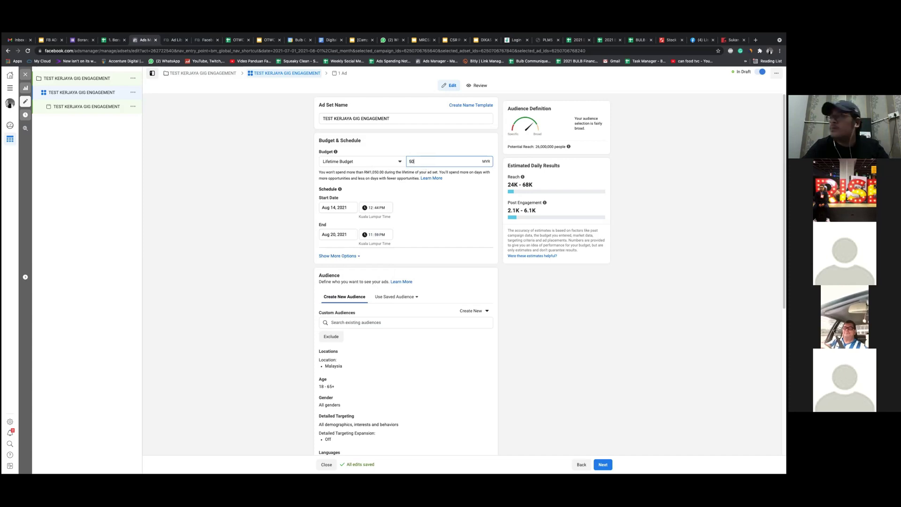
pyautogui.click(464, 204)
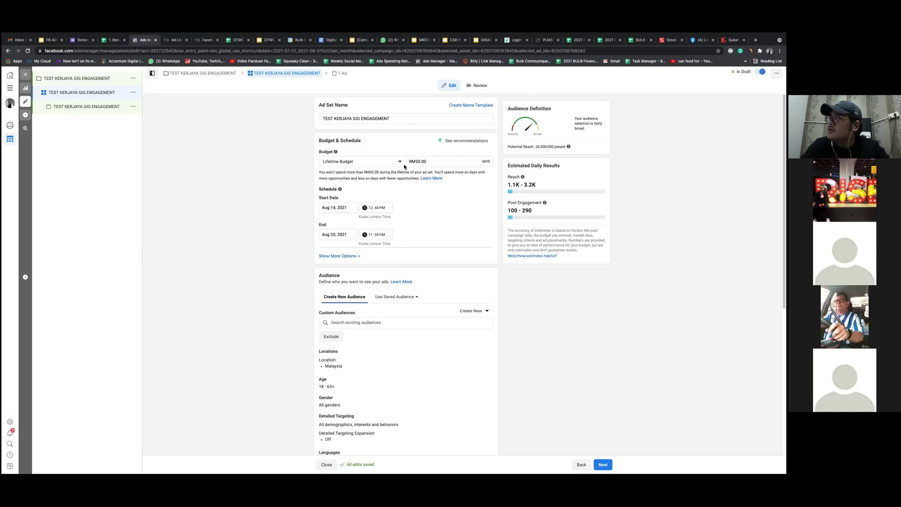
pyautogui.write('10')
pyautogui.click(463, 221)
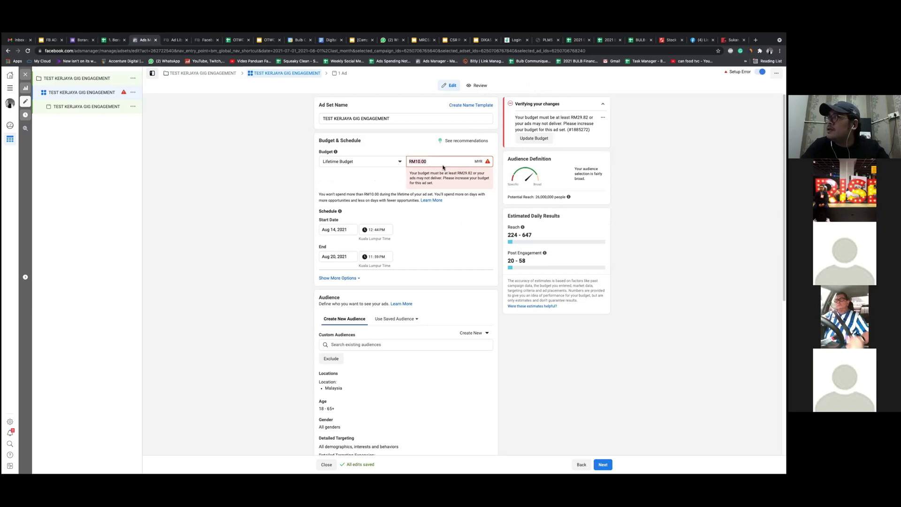
pyautogui.hotkey('ctrl', 'a')
pyautogui.write('30')
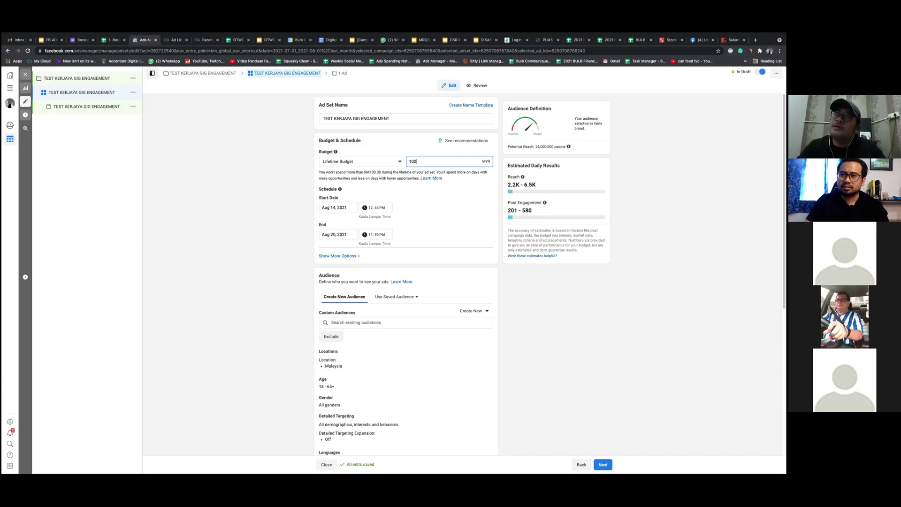
pyautogui.click(454, 215)
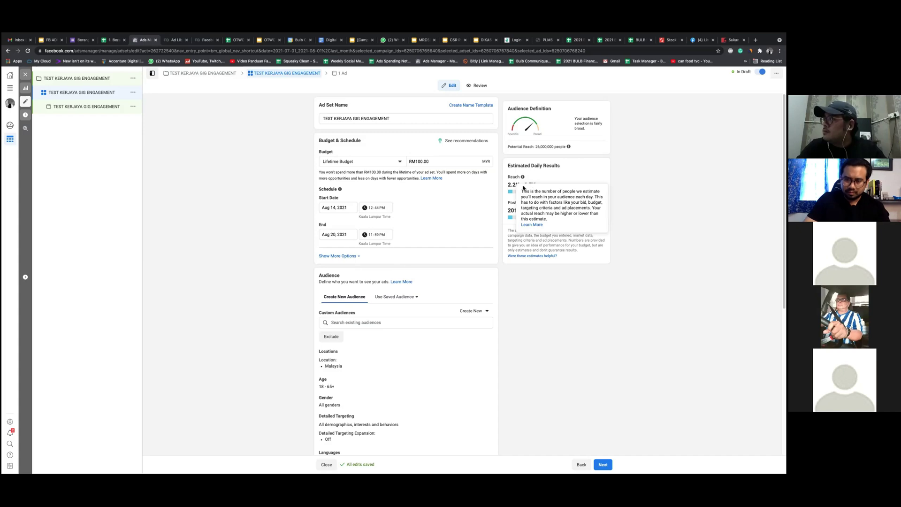
pyautogui.moveTo(524, 177)
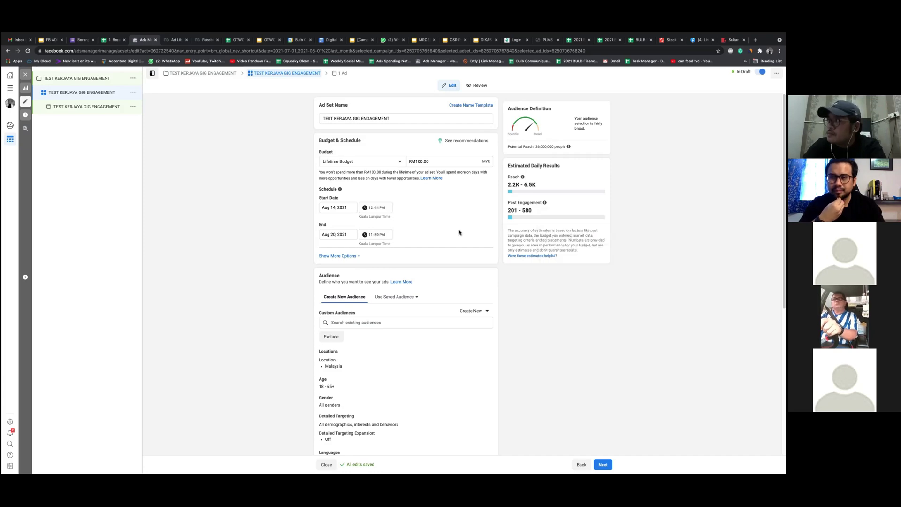
# - Set the ad set's lifetime budget to RM50
pyautogui.click(435, 163)
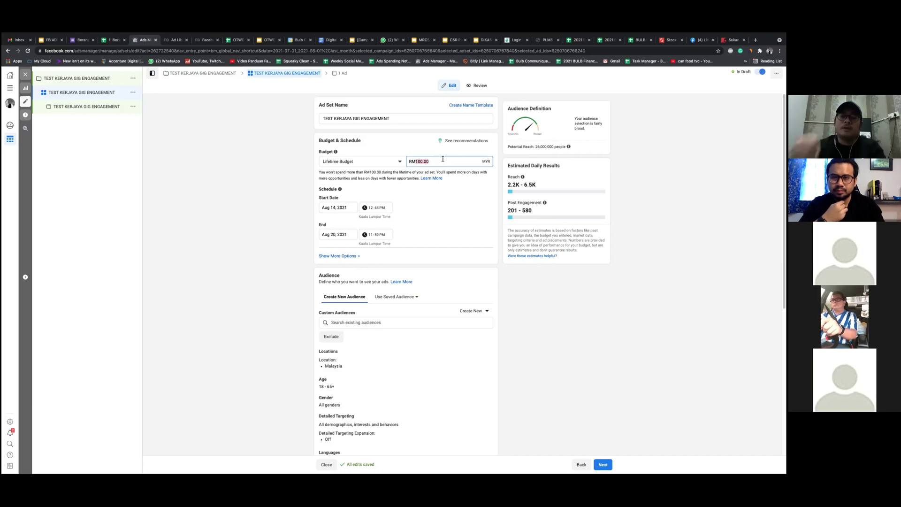
pyautogui.write('50')
pyautogui.click(455, 217)
# - Look through the saved audiences in the Audience section, and return to creating a new audience
pyautogui.scroll(-1, 454, 228)
pyautogui.scroll(-2, 454, 228)
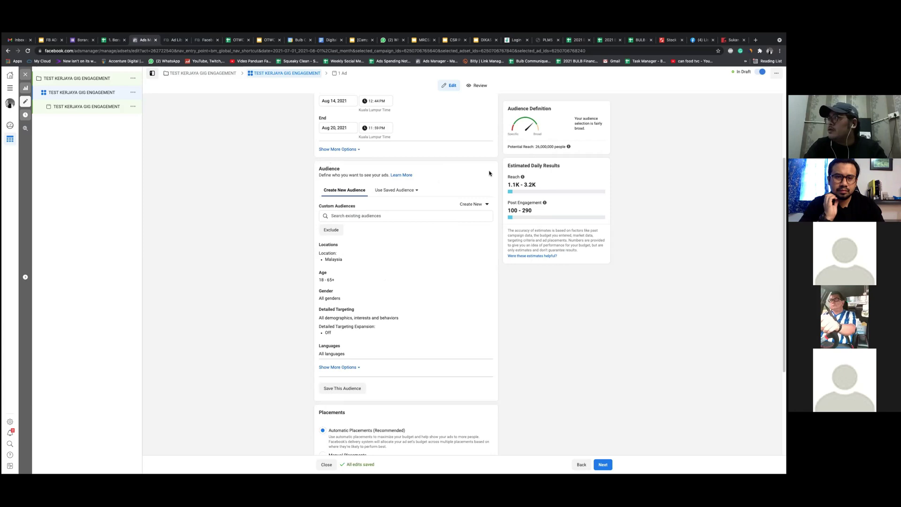
pyautogui.scroll(-1, 490, 175)
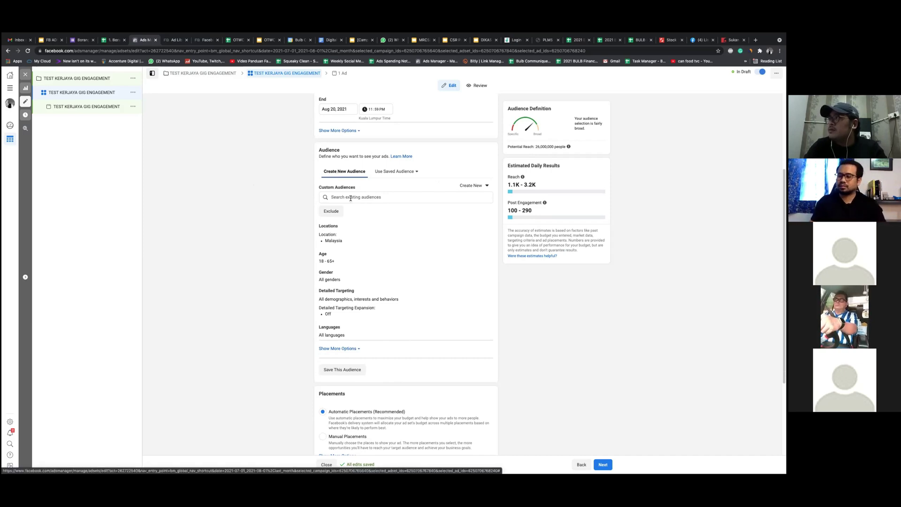
pyautogui.click(390, 174)
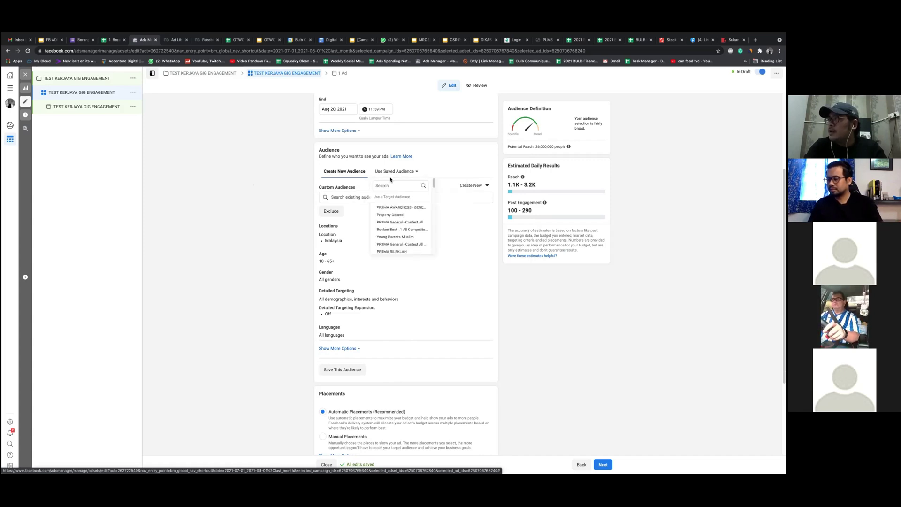
pyautogui.scroll(-1, 403, 238)
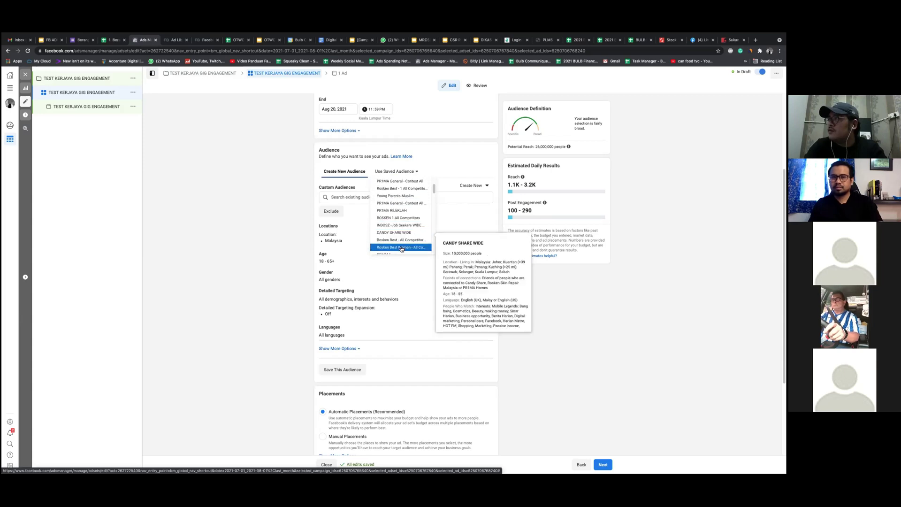
pyautogui.click(346, 172)
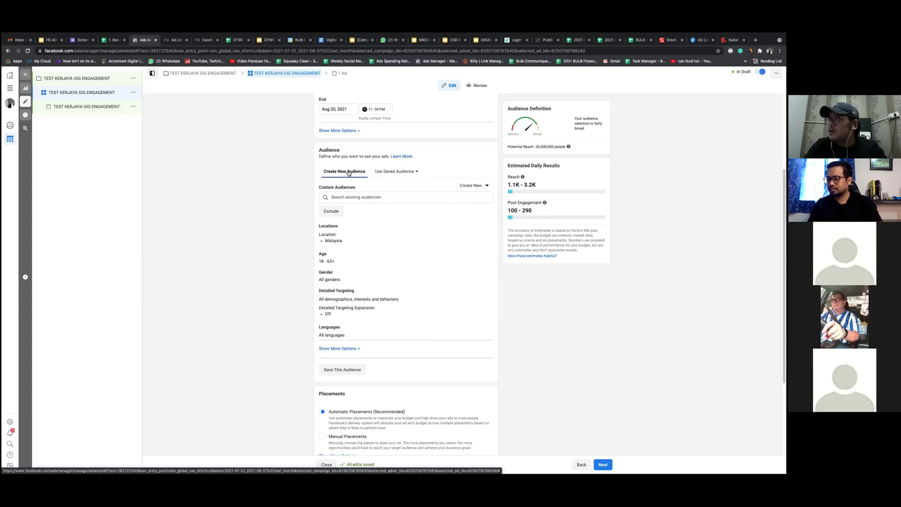
# - Open the new audience's locations for editing and show the area inclusion options for Malaysia
pyautogui.scroll(-1, 402, 225)
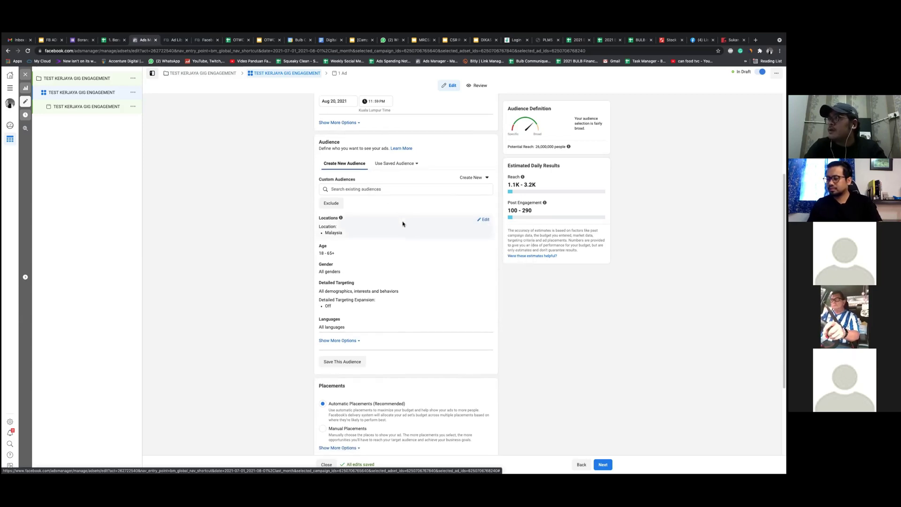
pyautogui.click(483, 220)
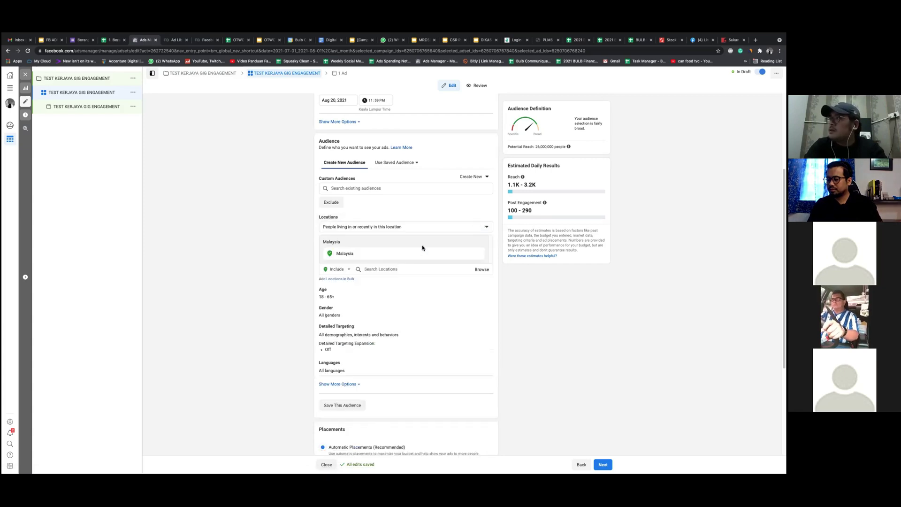
pyautogui.click(471, 255)
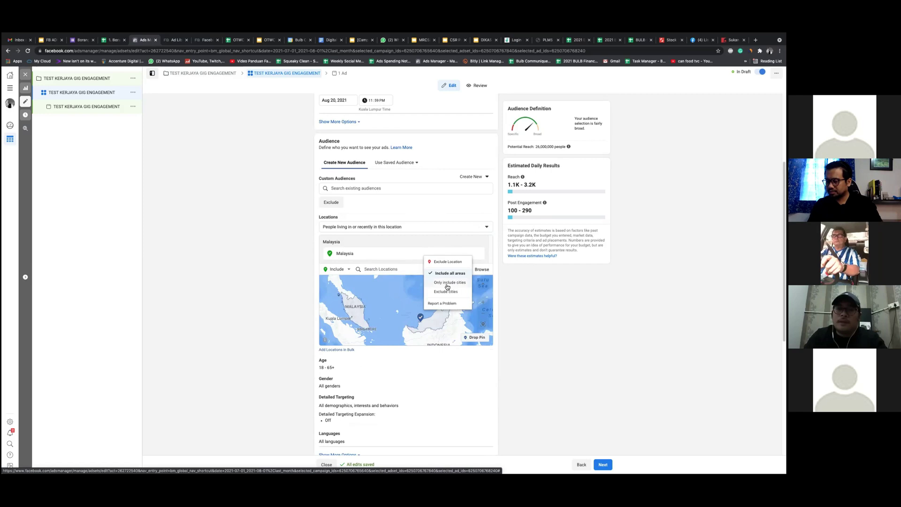
pyautogui.moveTo(357, 181)
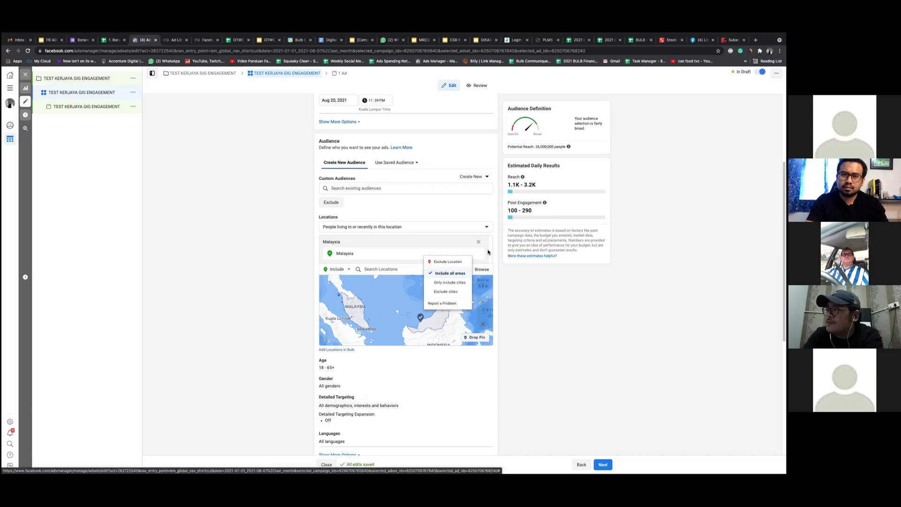
# - Browse the full list of saved audiences and their targeting details, and close it without applying one
pyautogui.scroll(-4, 357, 263)
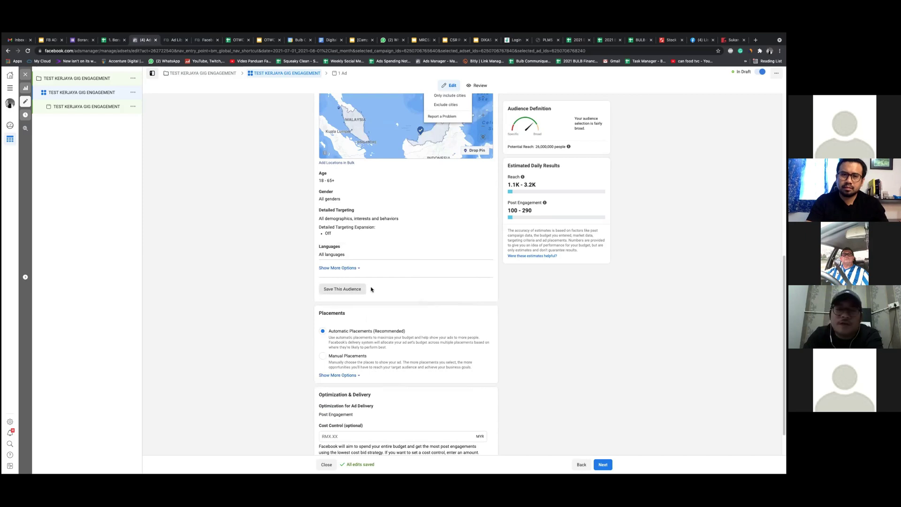
pyautogui.scroll(4, 507, 324)
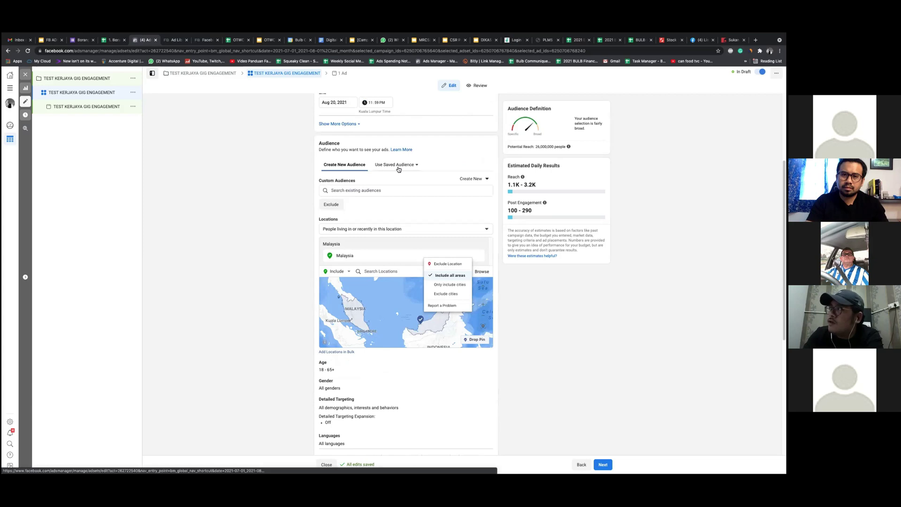
pyautogui.click(394, 165)
pyautogui.scroll(-1, 391, 235)
pyautogui.click(259, 213)
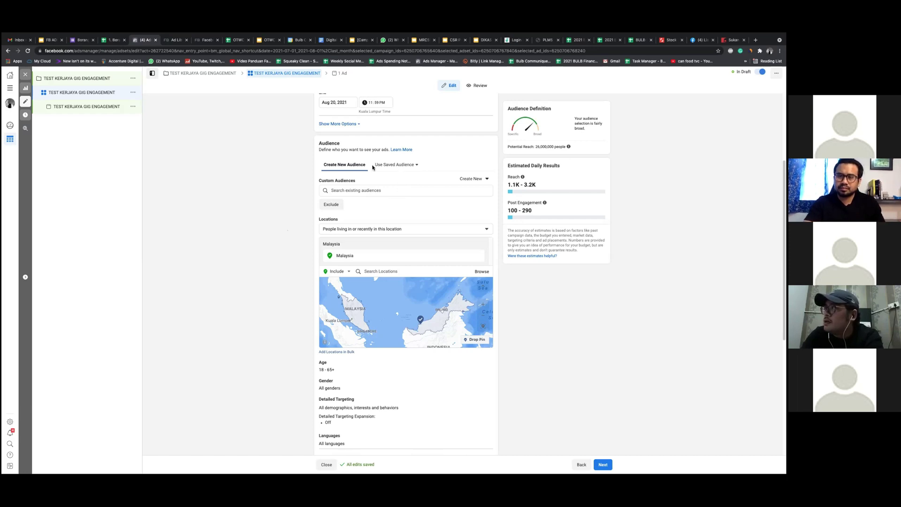
pyautogui.click(410, 167)
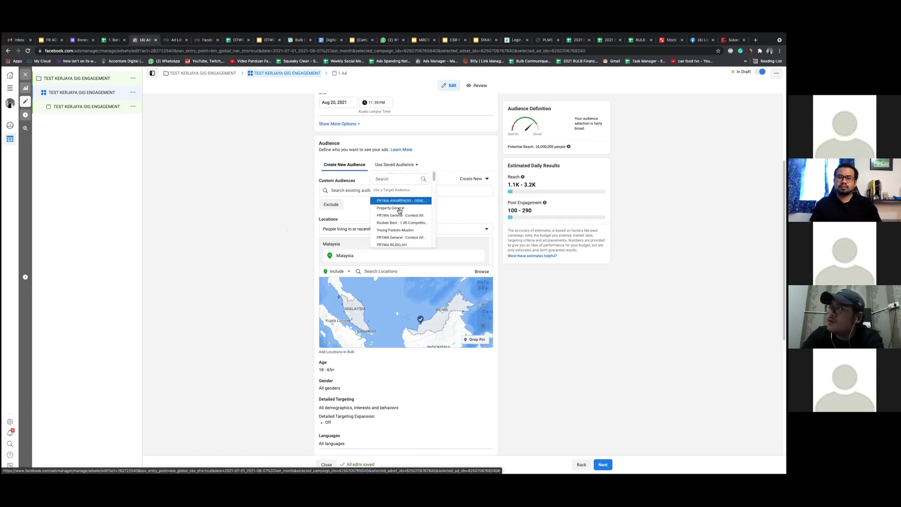
pyautogui.moveTo(399, 210)
pyautogui.scroll(-1, 399, 210)
pyautogui.scroll(-2, 400, 216)
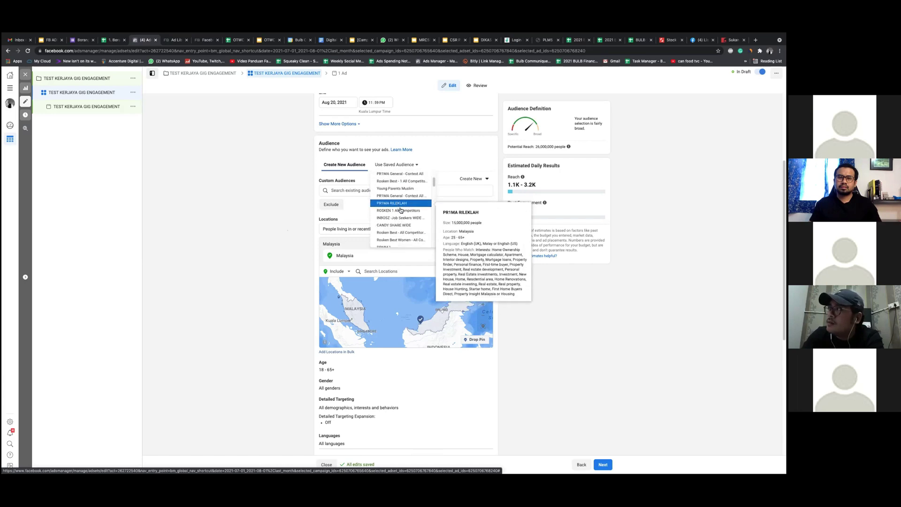
pyautogui.scroll(-5, 403, 232)
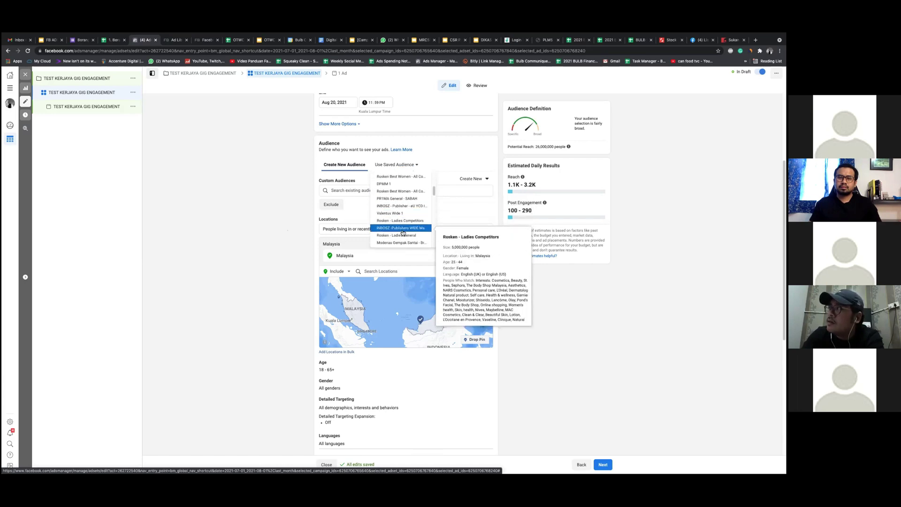
pyautogui.scroll(-6, 403, 231)
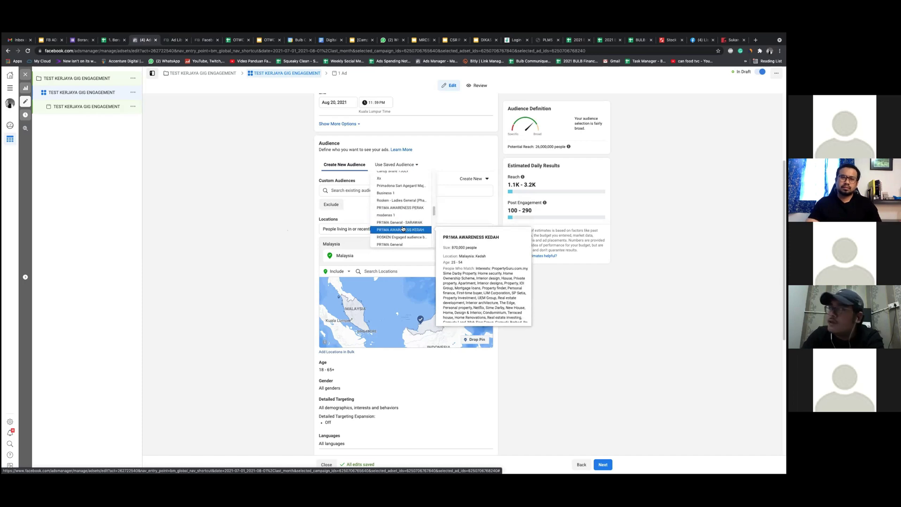
pyautogui.scroll(-6, 402, 238)
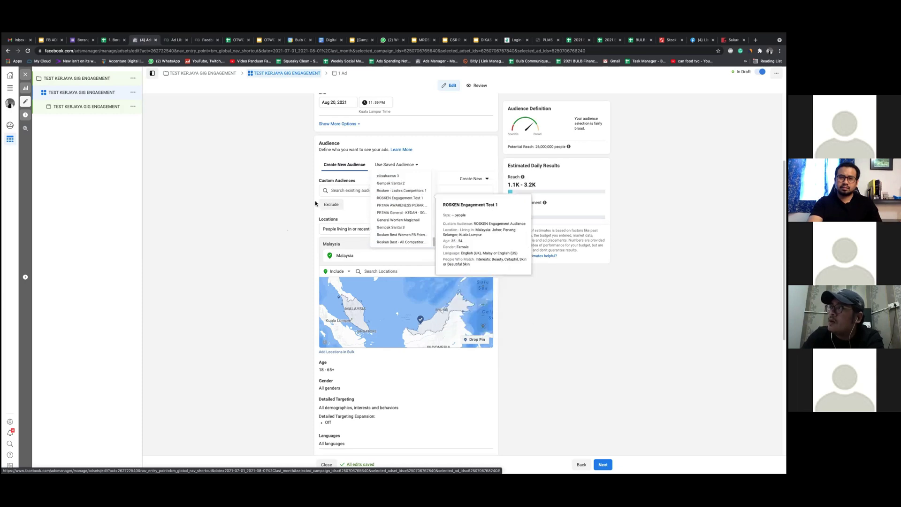
pyautogui.click(396, 165)
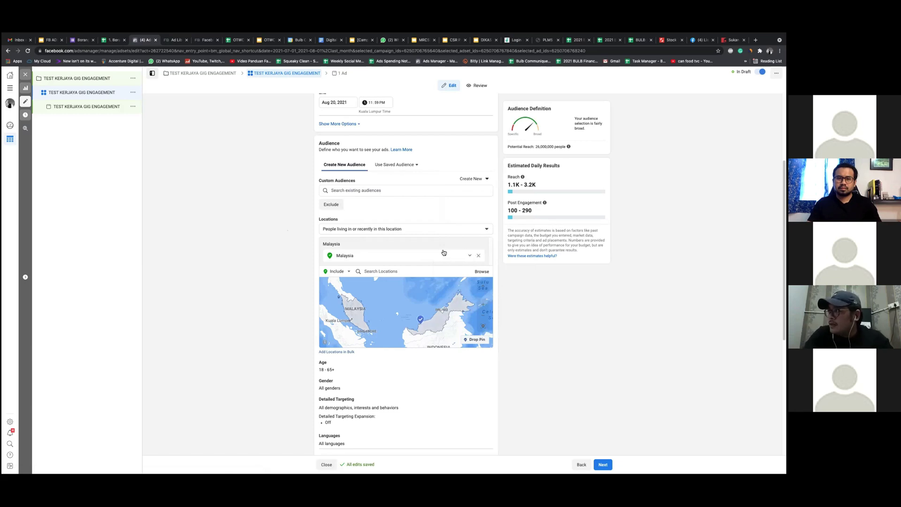
# - Restrict the audience's Malaysia location to only include cities
pyautogui.scroll(-2, 441, 250)
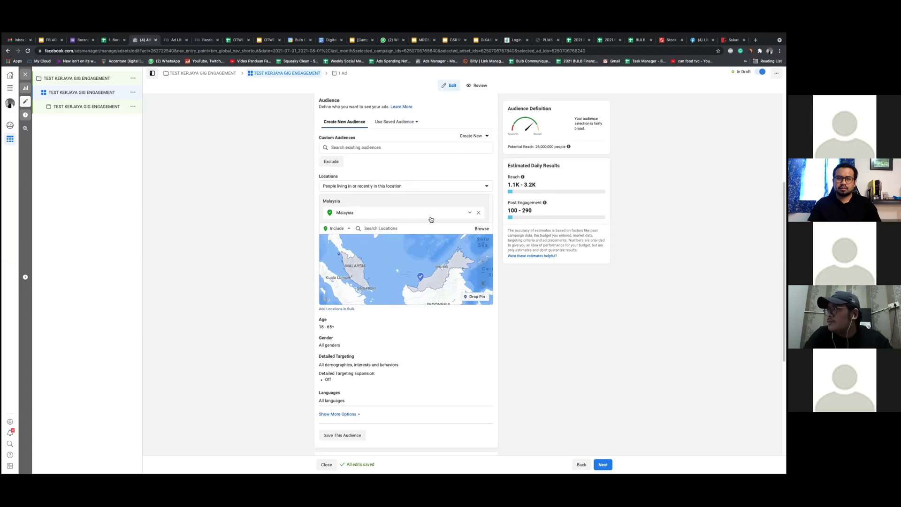
pyautogui.click(470, 214)
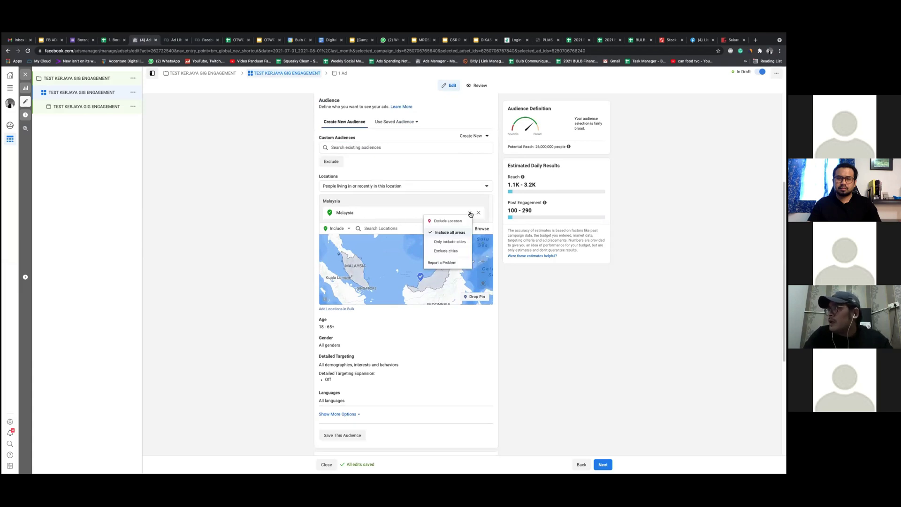
pyautogui.click(447, 243)
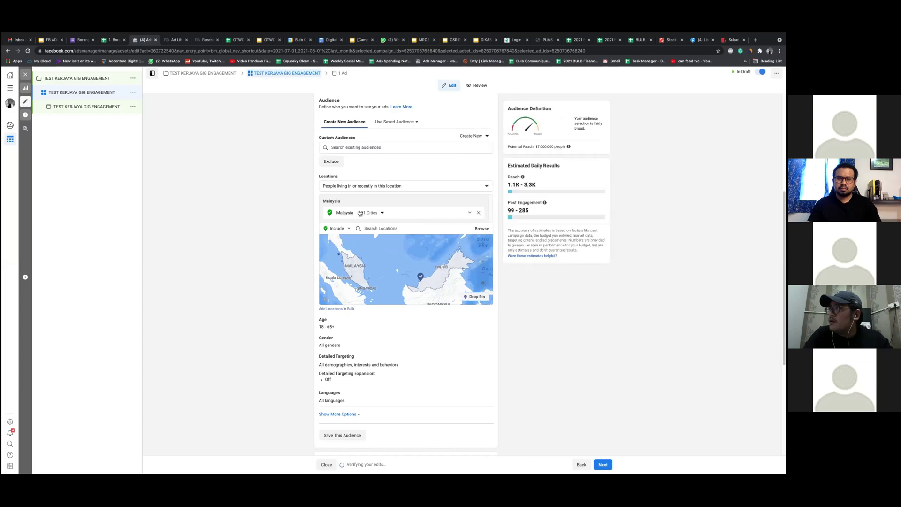
# - Remove the Malaysia location from the new audience and look through the options for people living in or traveling in a location
pyautogui.moveTo(569, 147)
pyautogui.moveTo(436, 215)
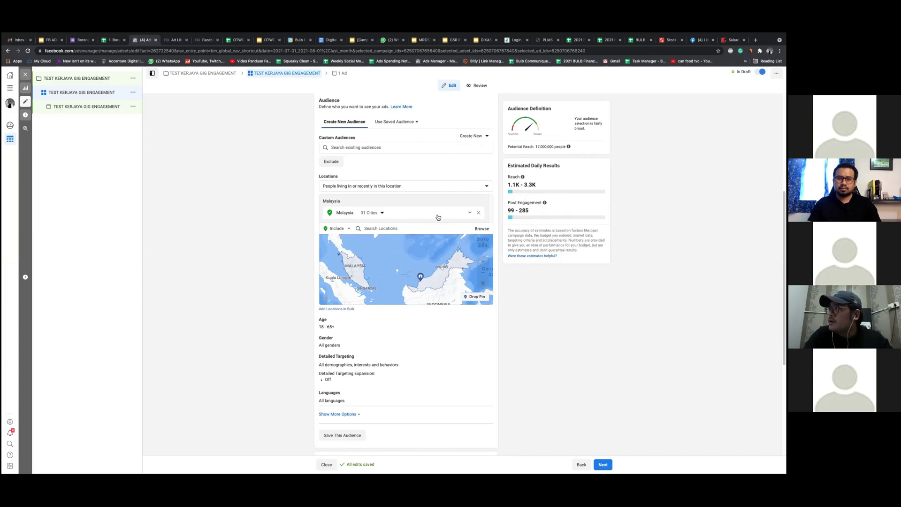
pyautogui.click(478, 213)
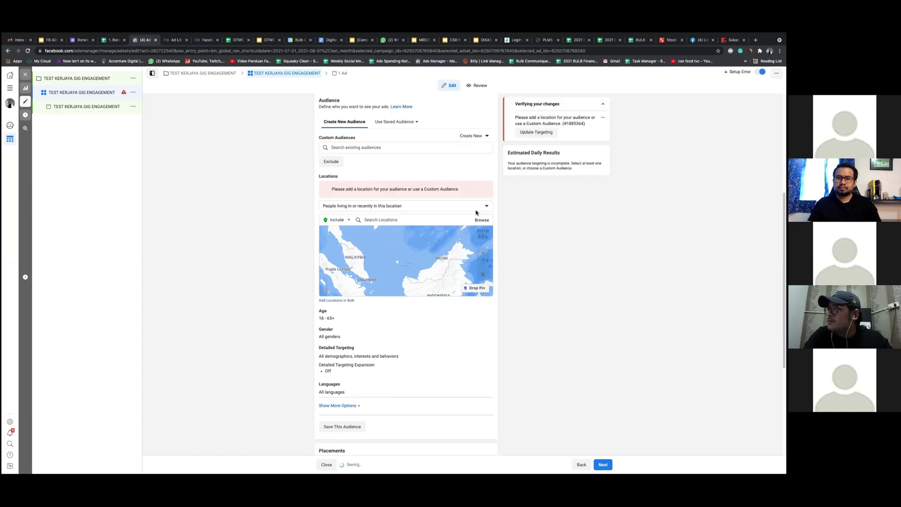
pyautogui.click(400, 207)
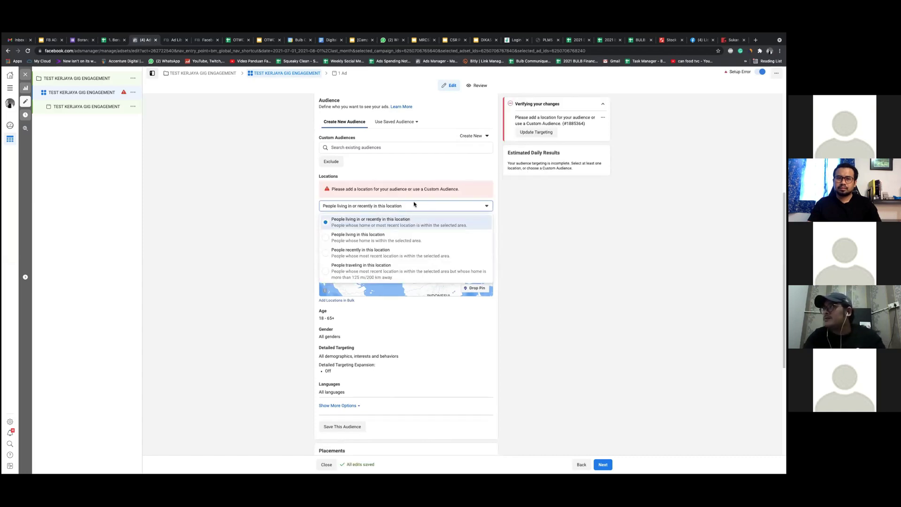
pyautogui.click(356, 207)
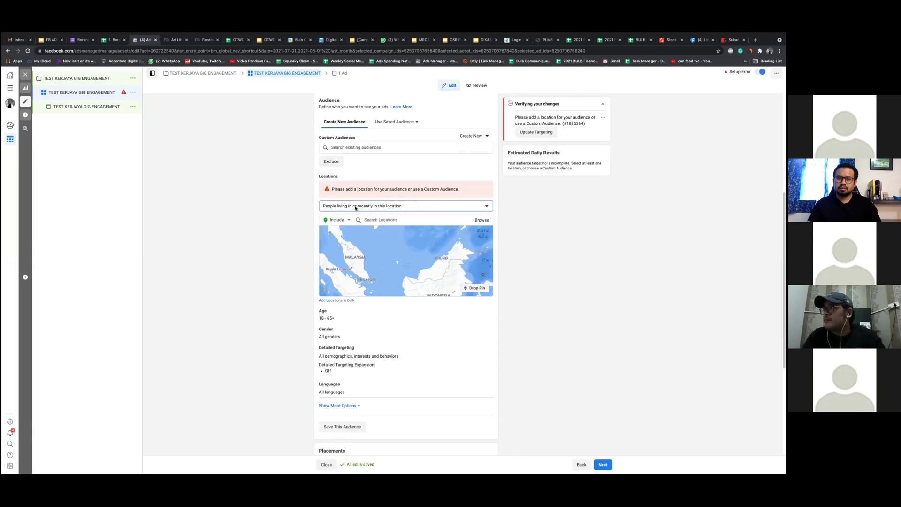
# - Add the city Ayer Keroh, Malacca, Malaysia as an included location for the audience
pyautogui.click(398, 219)
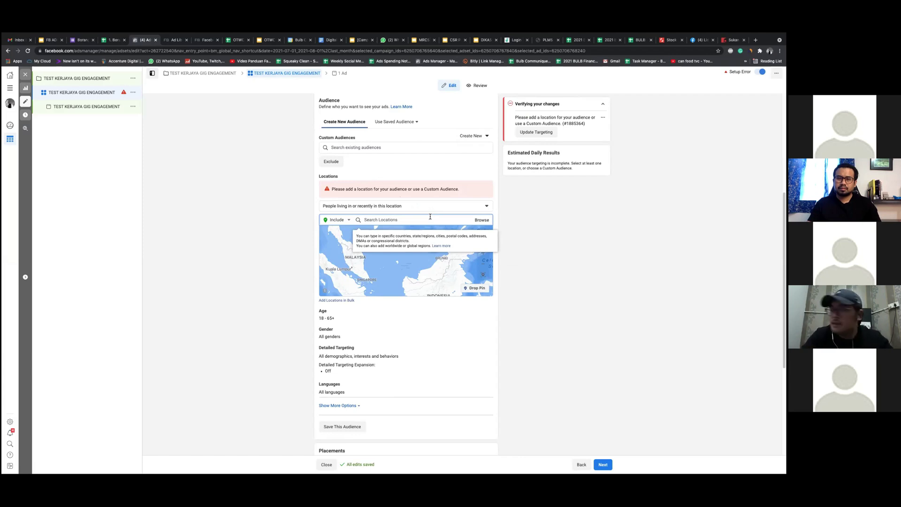
pyautogui.write('AYER KEROH')
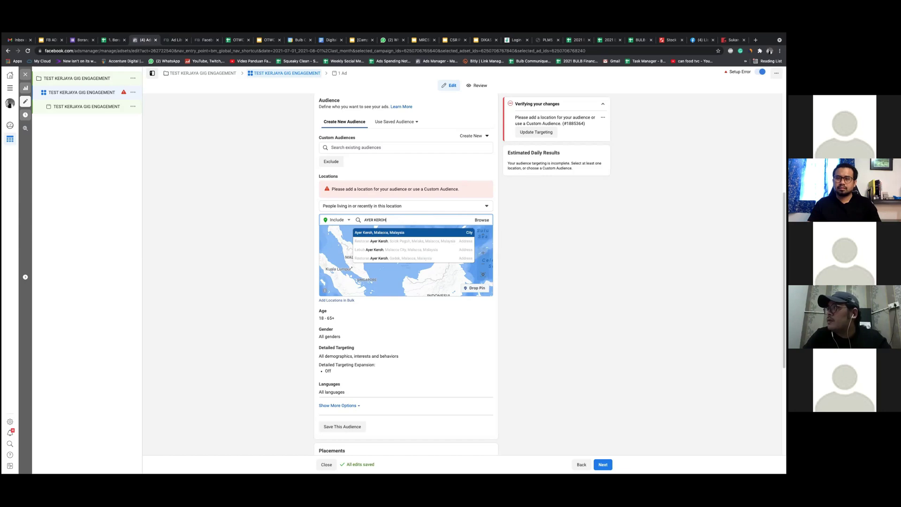
pyautogui.click(385, 233)
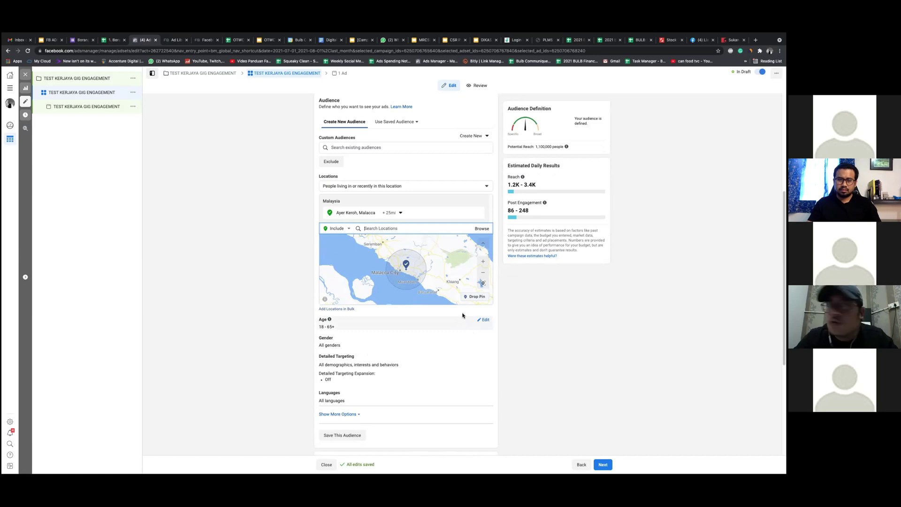
# - Replace the Ayer Keroh location with the city Kota Bharu, Kelantan, Malaysia
pyautogui.click(479, 213)
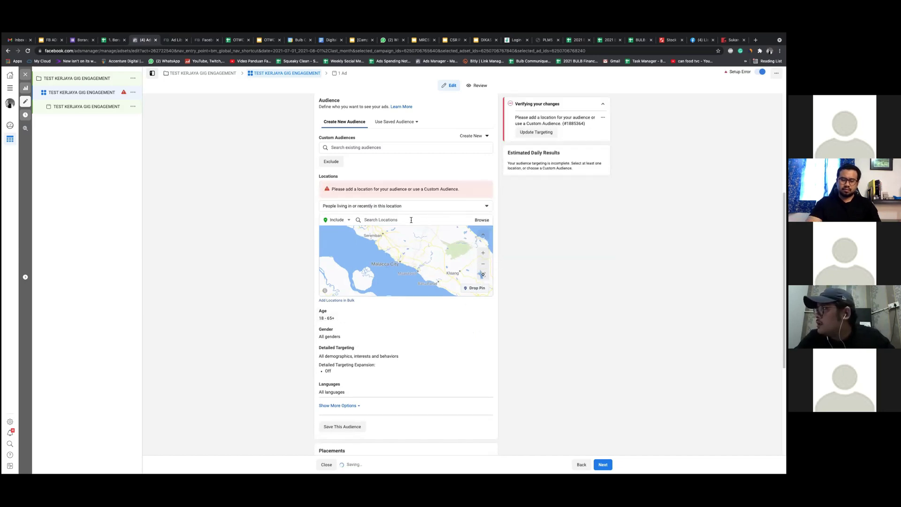
pyautogui.click(409, 219)
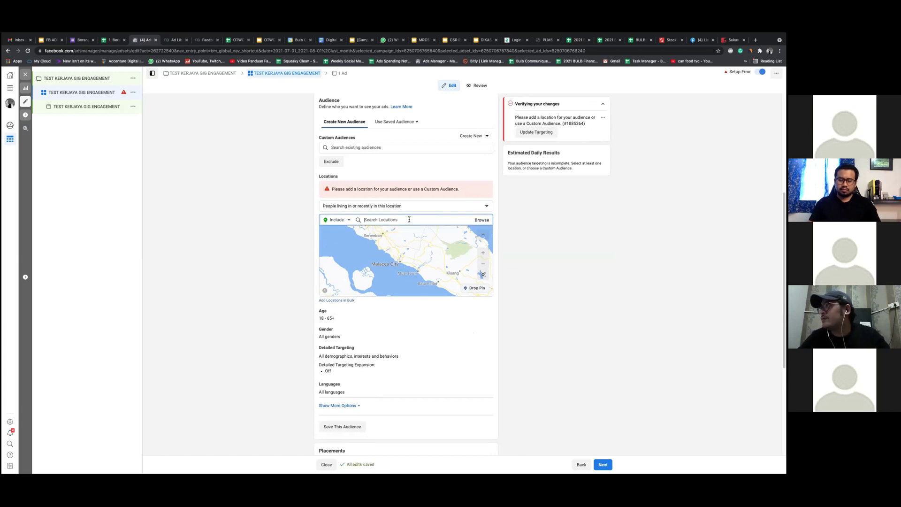
pyautogui.write('KOTA BA')
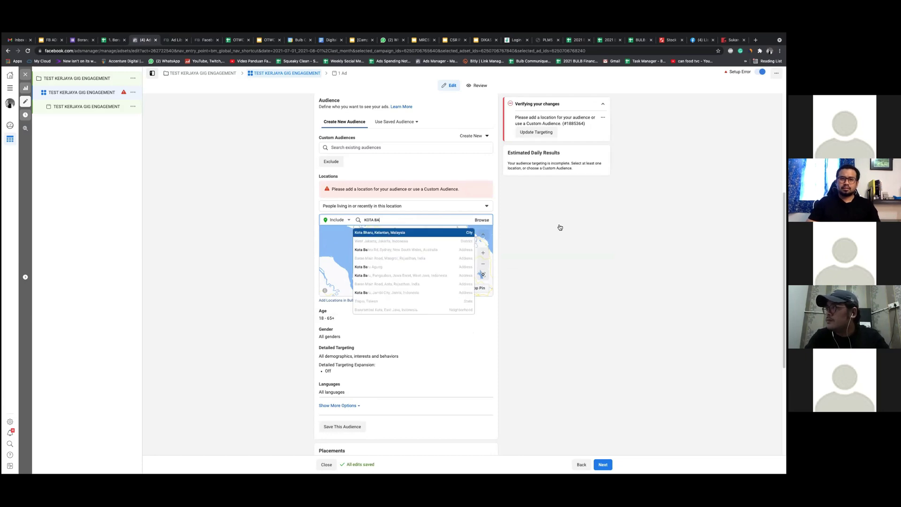
pyautogui.press('Return')
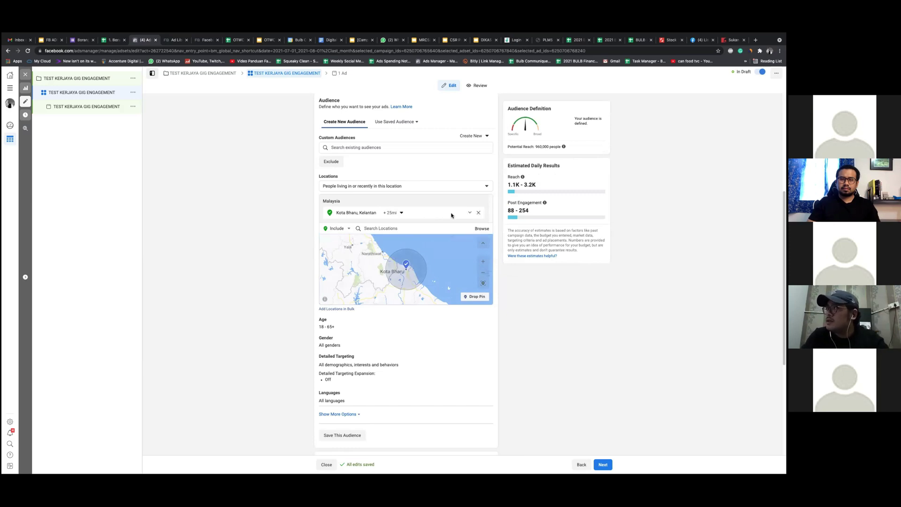
# - Replace the Kota Bharu location with the country Malaysia and restrict it to only include cities
pyautogui.click(478, 212)
pyautogui.click(415, 221)
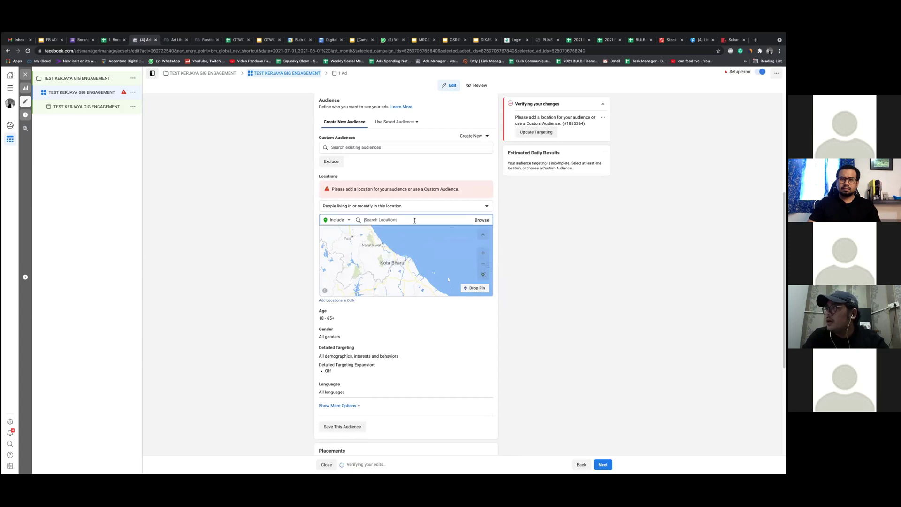
pyautogui.write('MALAYSIA')
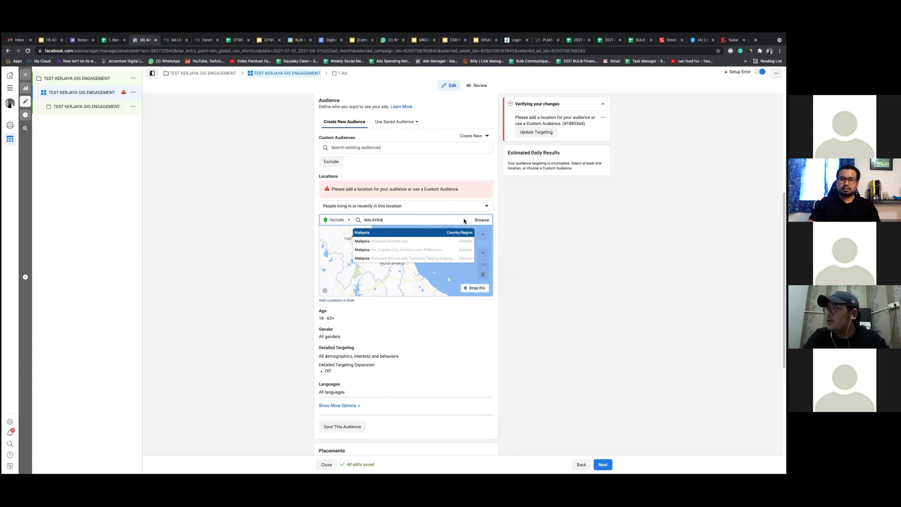
pyautogui.click(407, 233)
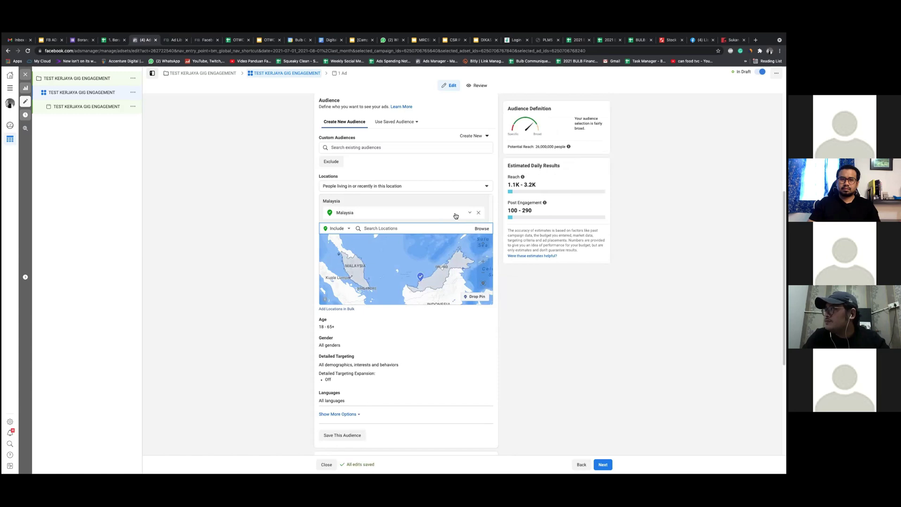
pyautogui.click(471, 214)
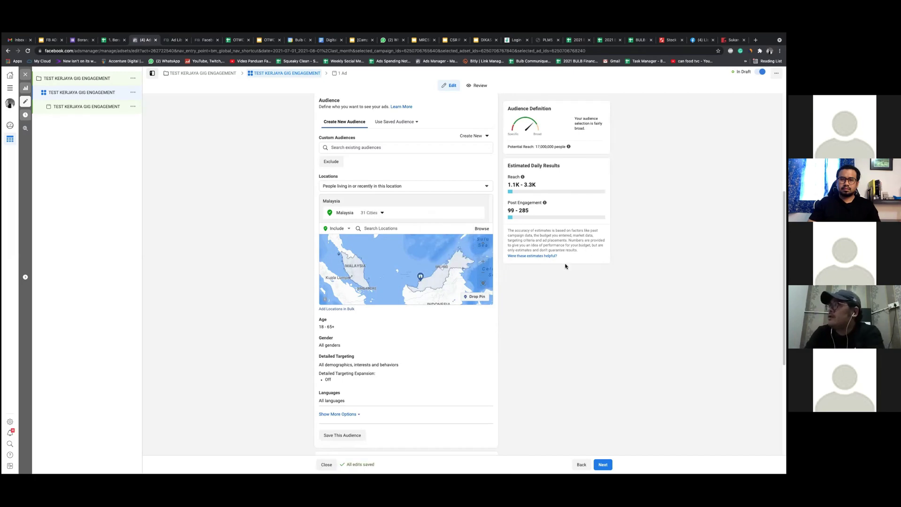
# - Set the audience's minimum age to 26
pyautogui.scroll(-3, 544, 271)
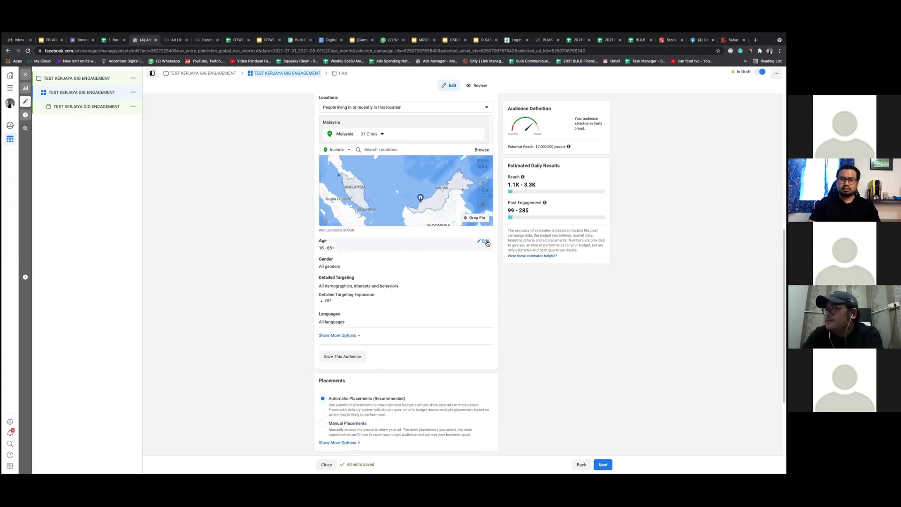
pyautogui.click(486, 242)
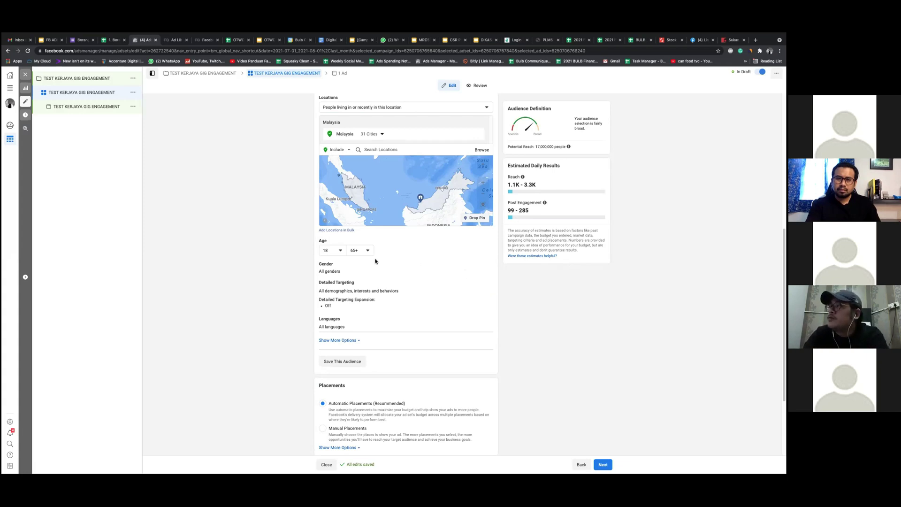
pyautogui.click(331, 253)
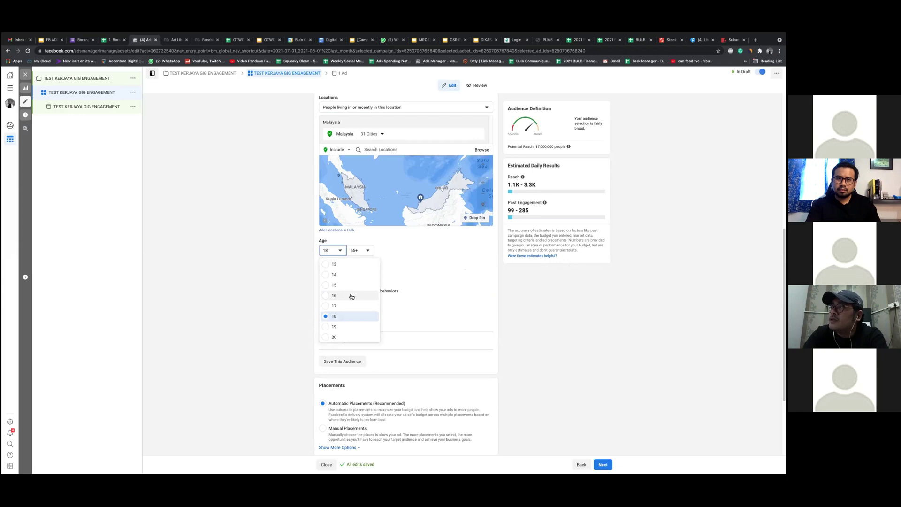
pyautogui.scroll(-2, 355, 318)
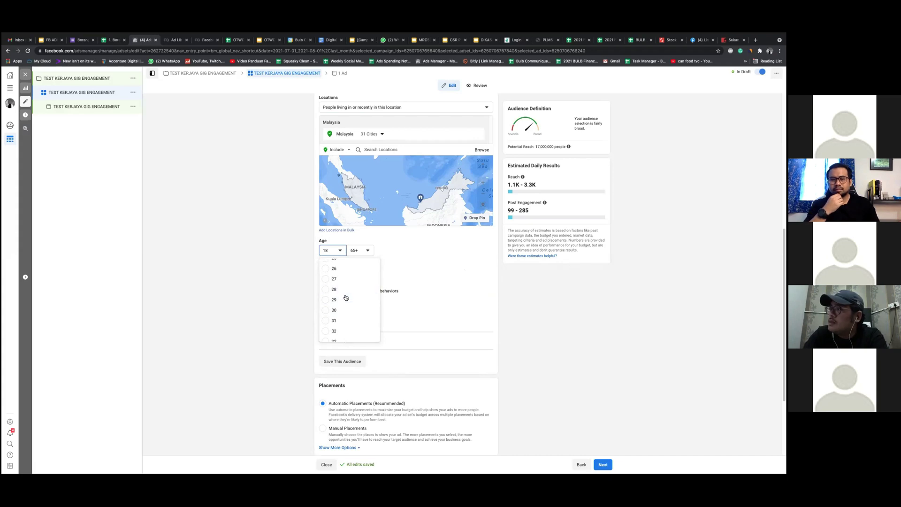
pyautogui.scroll(-5, 344, 284)
pyautogui.scroll(1, 344, 277)
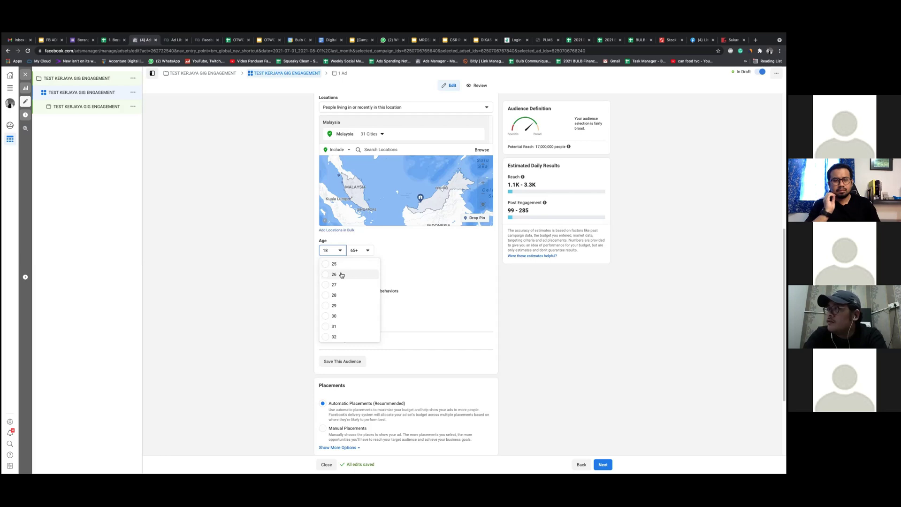
pyautogui.press('Return')
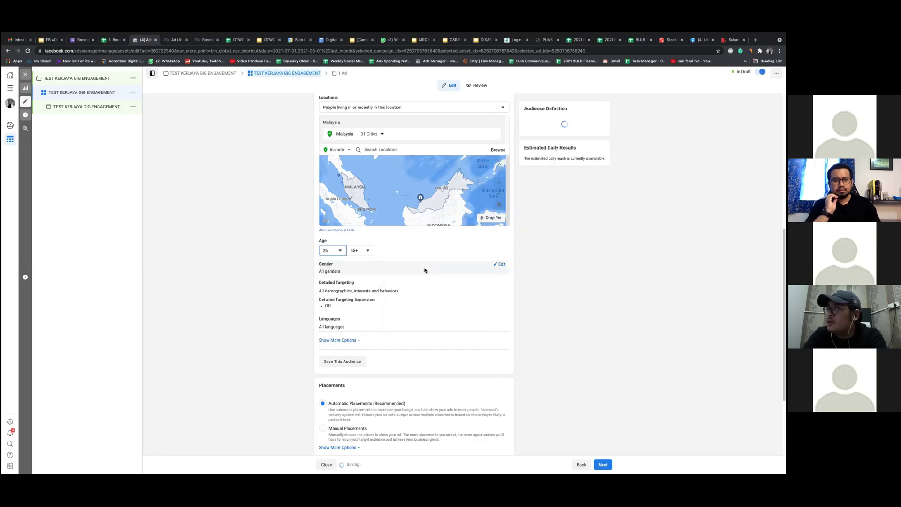
# - Set the audience's maximum age to 40
pyautogui.click(366, 251)
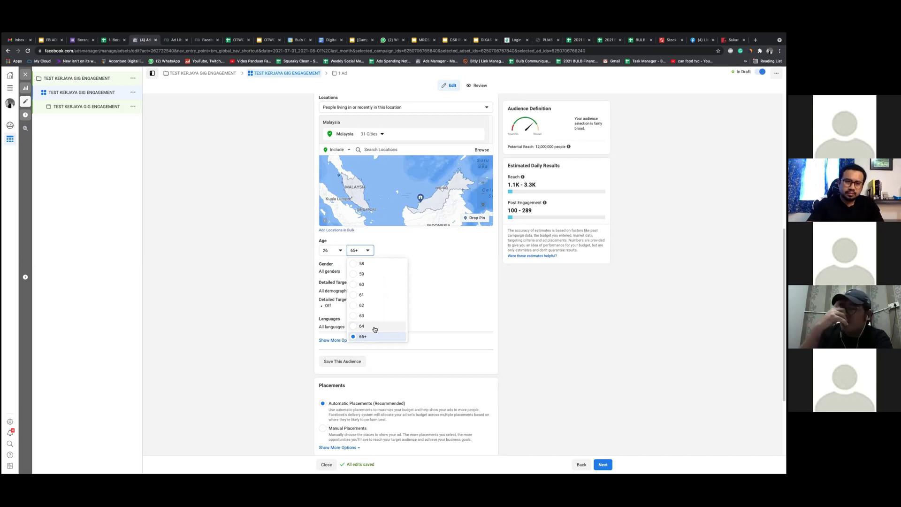
pyautogui.scroll(3, 378, 321)
pyautogui.scroll(1, 373, 277)
pyautogui.scroll(4, 383, 312)
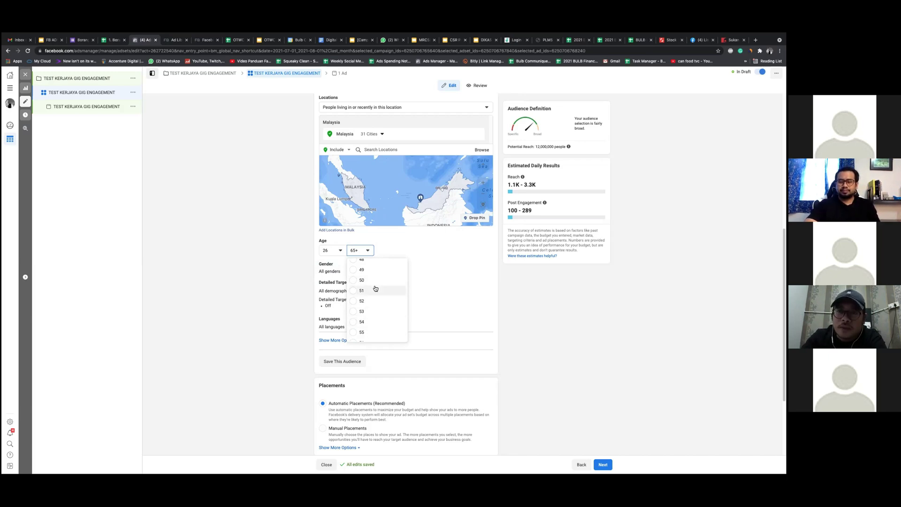
pyautogui.scroll(8, 377, 312)
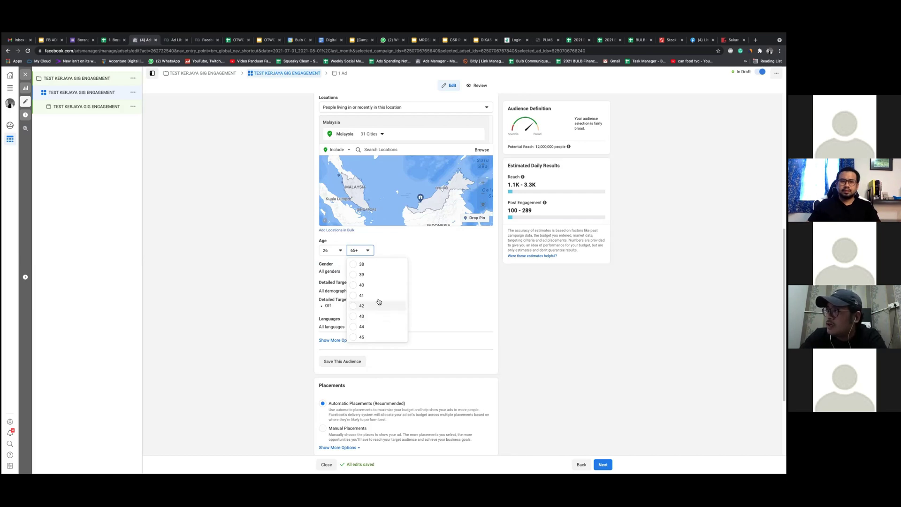
pyautogui.click(404, 283)
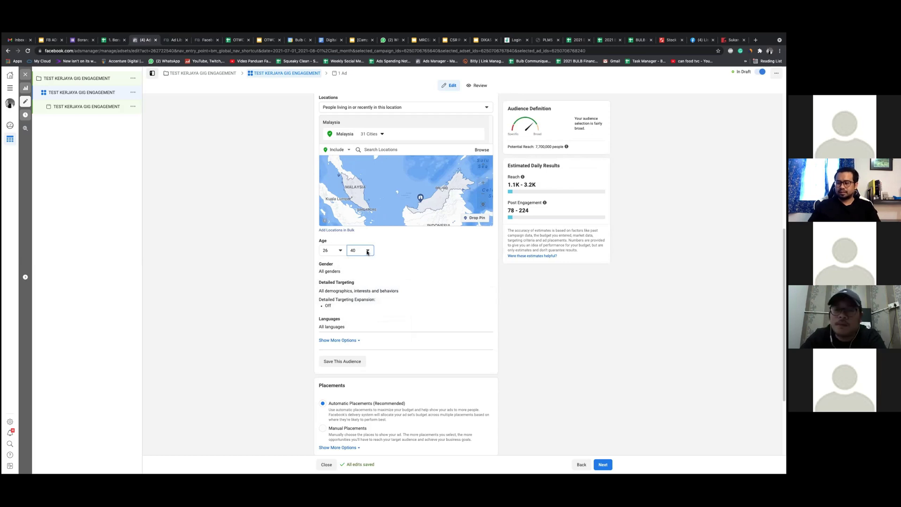
# - Open the audience's gender setting for editing to show its options
pyautogui.moveTo(478, 266)
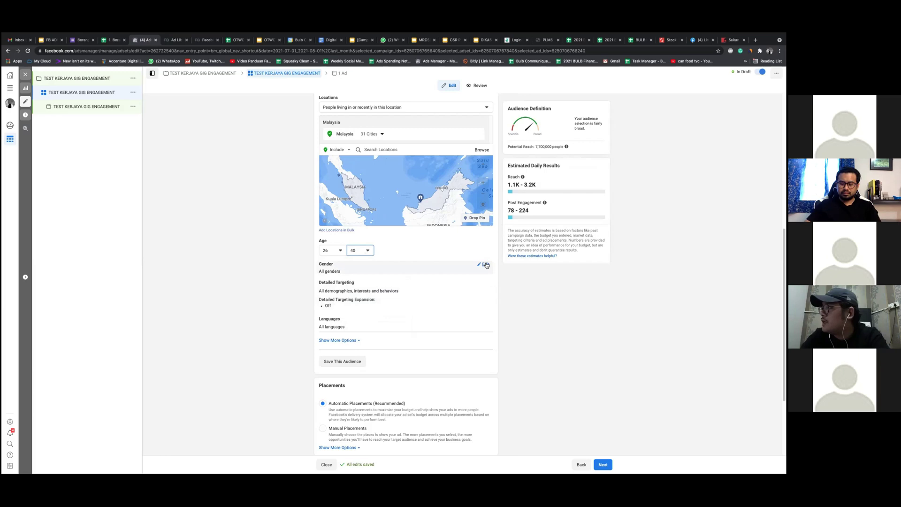
pyautogui.click(486, 265)
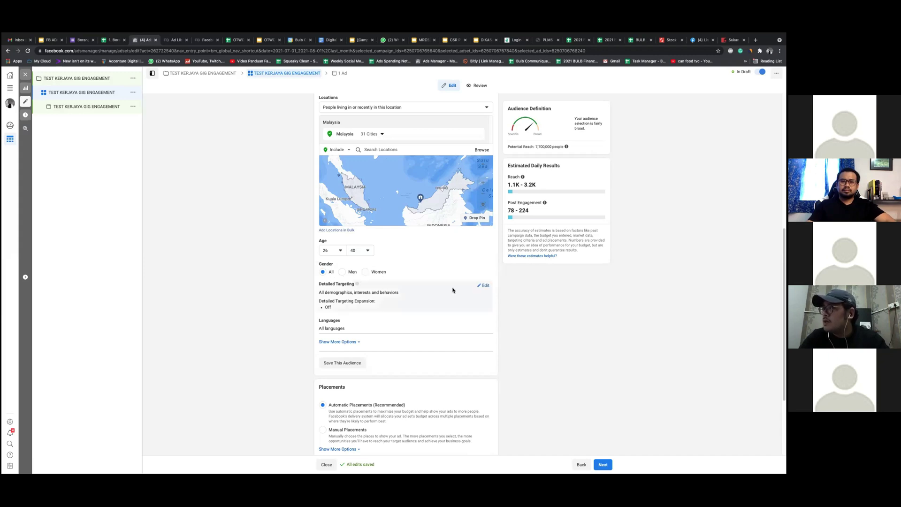
pyautogui.scroll(-3, 452, 300)
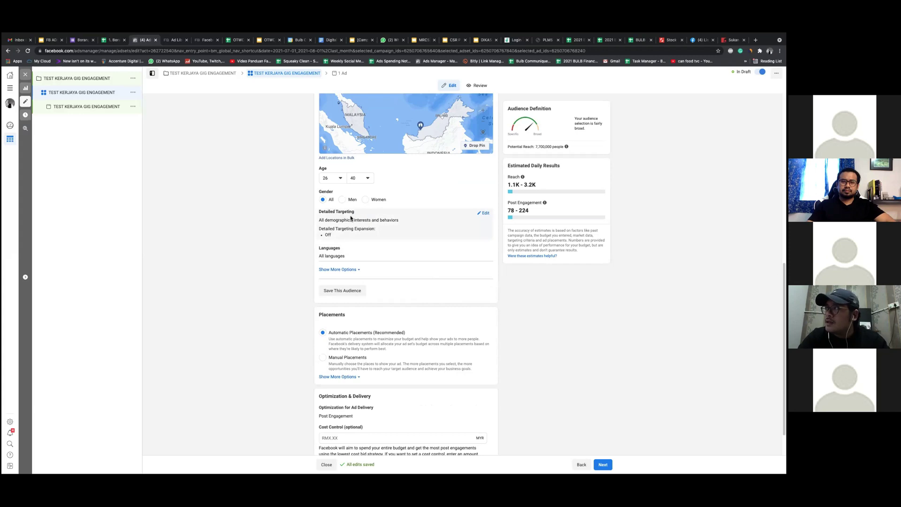
# - Open the detailed targeting for editing, search for "JOB" and add the interest Job
pyautogui.click(483, 213)
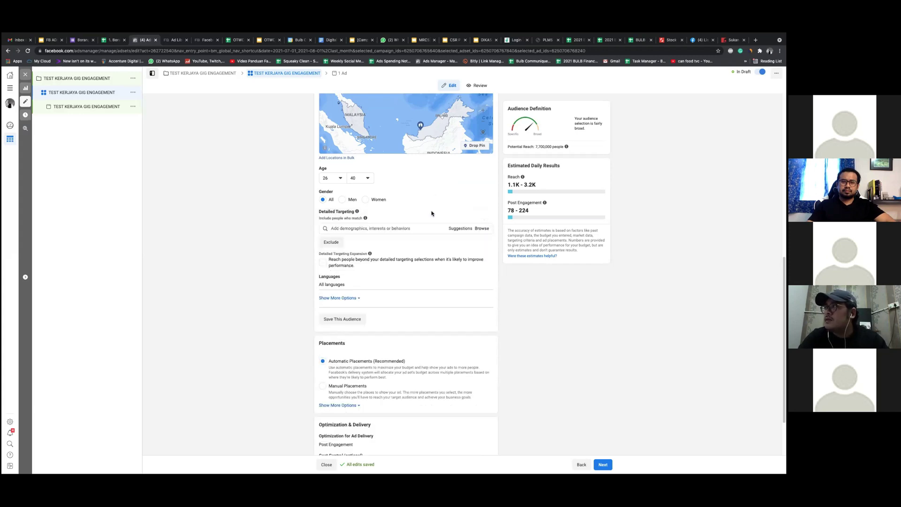
pyautogui.click(396, 228)
pyautogui.click(488, 194)
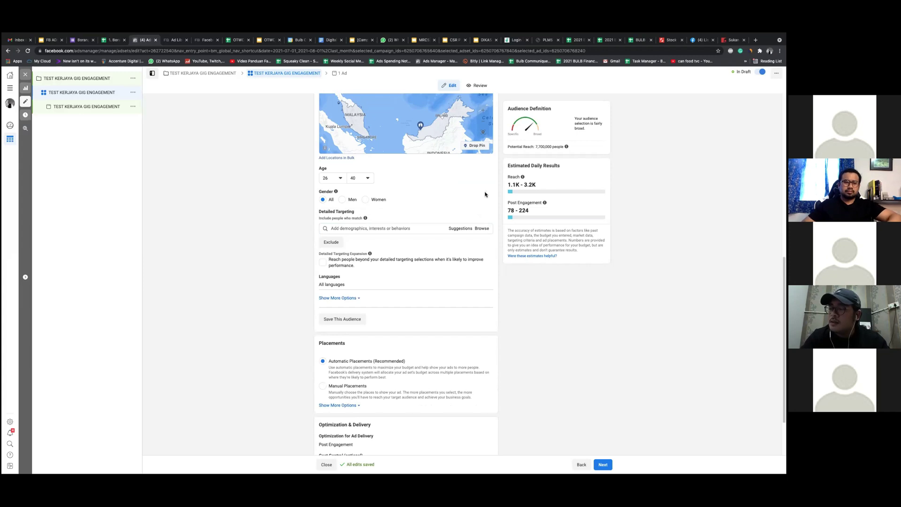
pyautogui.click(384, 228)
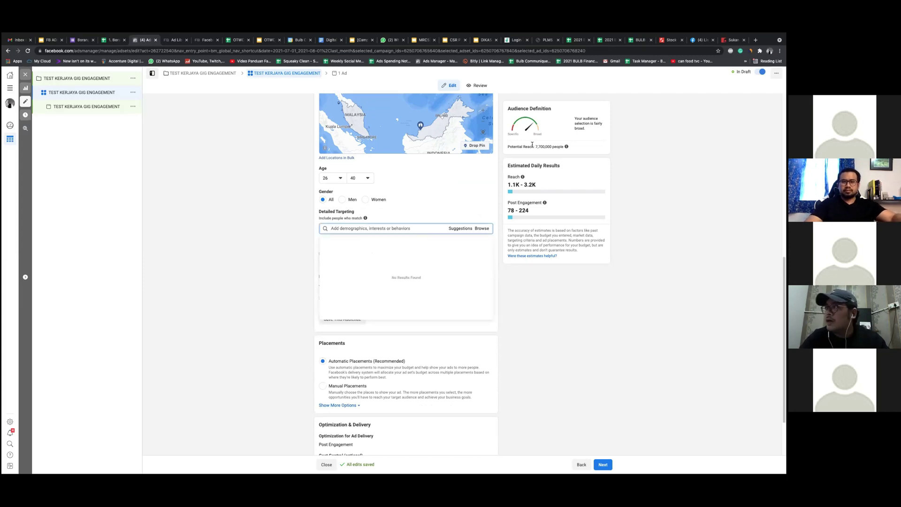
pyautogui.write('JOB')
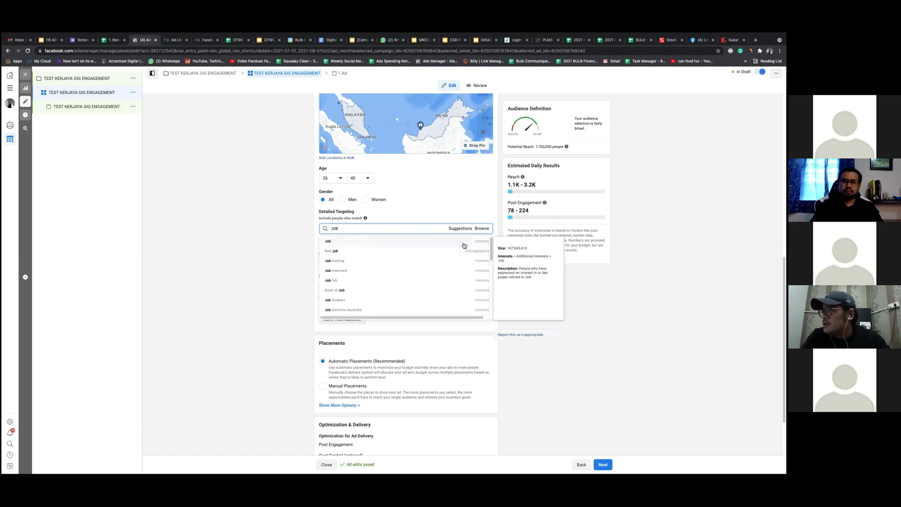
pyautogui.click(341, 242)
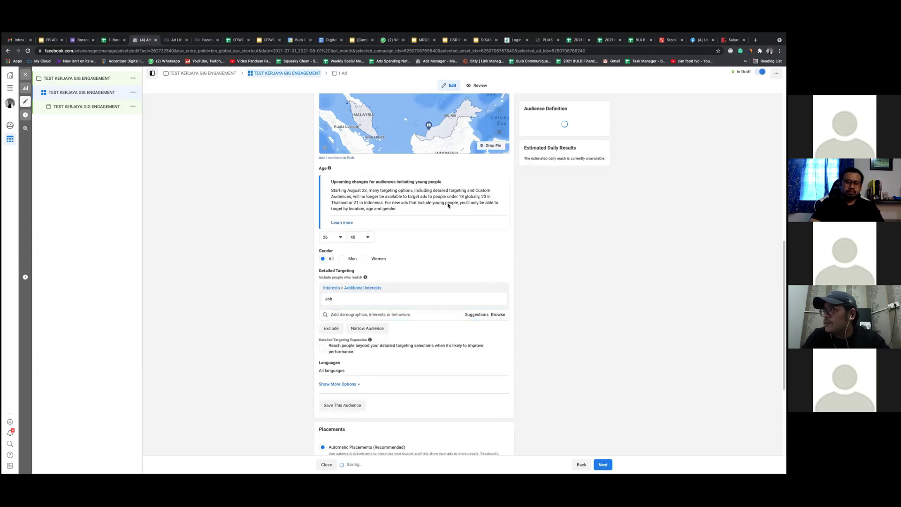
# - Search the detailed targeting for "FREELANCE" and add the interest Freelancer
pyautogui.scroll(-2, 375, 267)
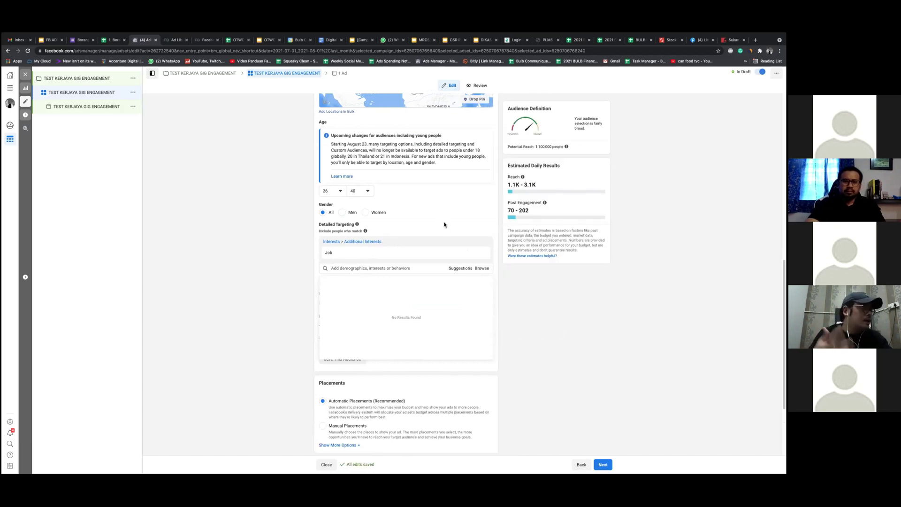
pyautogui.write('FREE')
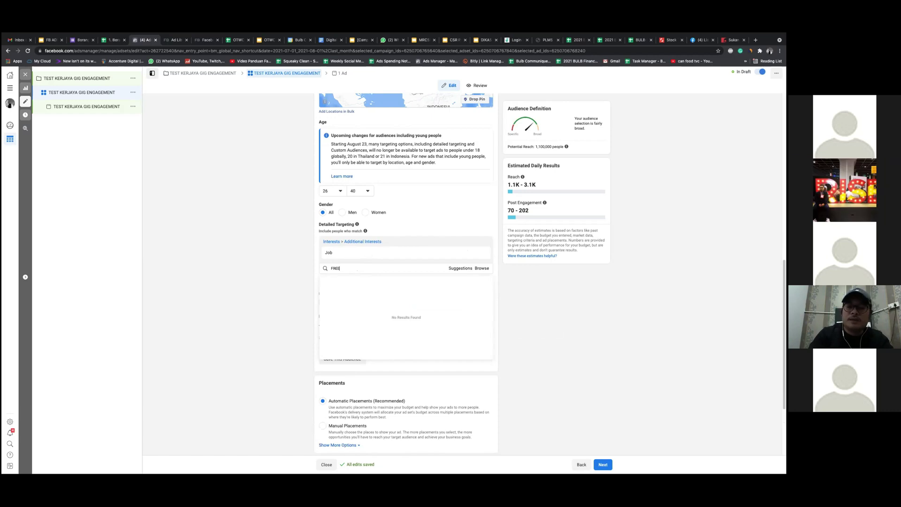
pyautogui.write('LANCE')
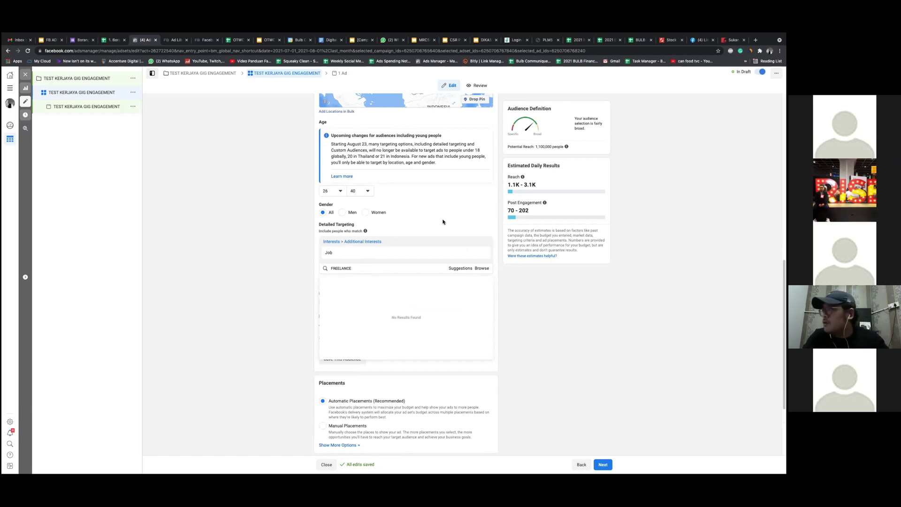
pyautogui.moveTo(365, 256)
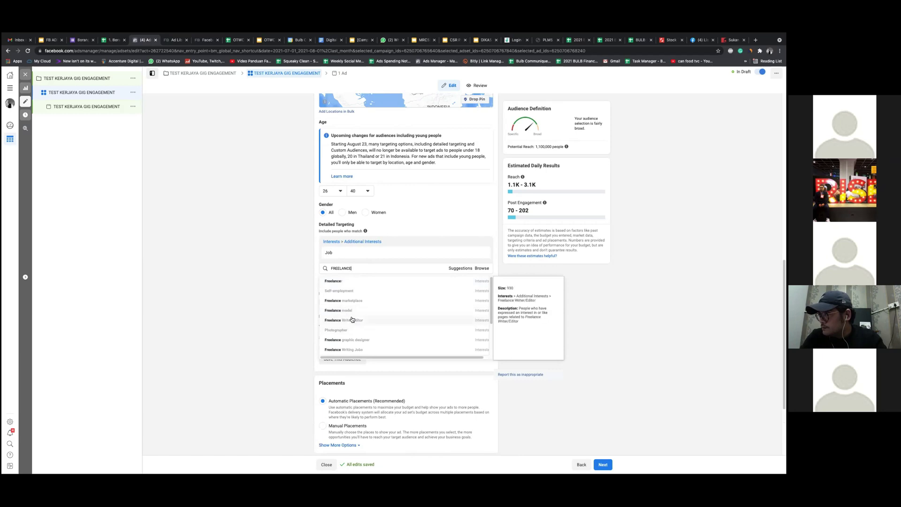
pyautogui.scroll(-2, 351, 322)
pyautogui.scroll(3, 349, 324)
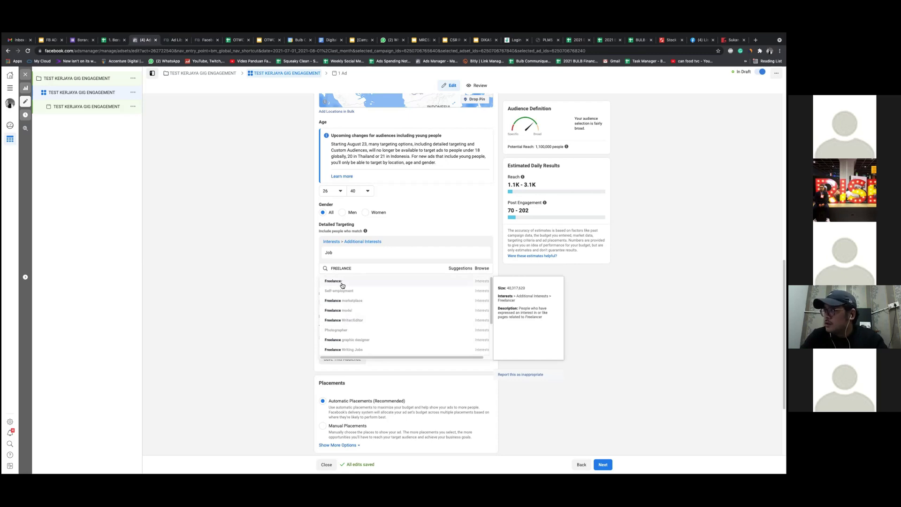
pyautogui.click(342, 284)
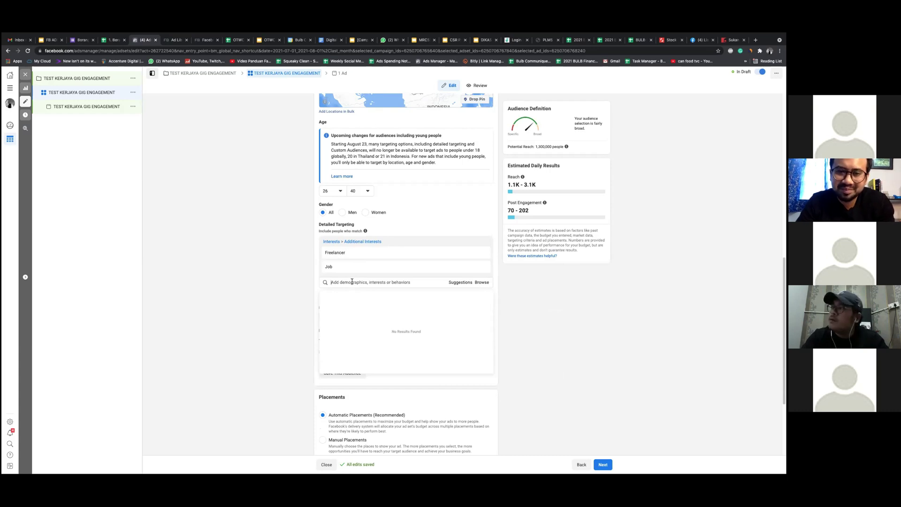
pyautogui.write('PART TIMER')
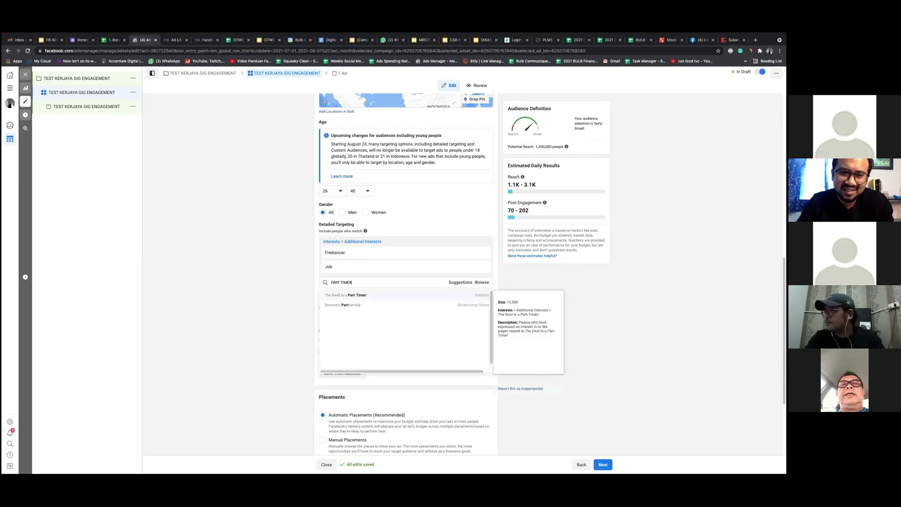
pyautogui.press('BackSpace')
pyautogui.press('BackSpace')
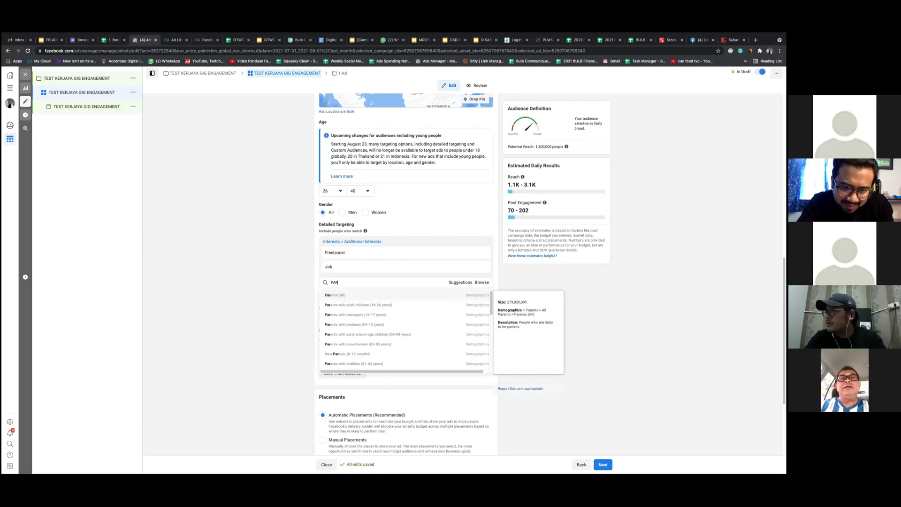
pyautogui.press('BackSpace')
pyautogui.press('BackSpace')
pyautogui.press('BackSpace')
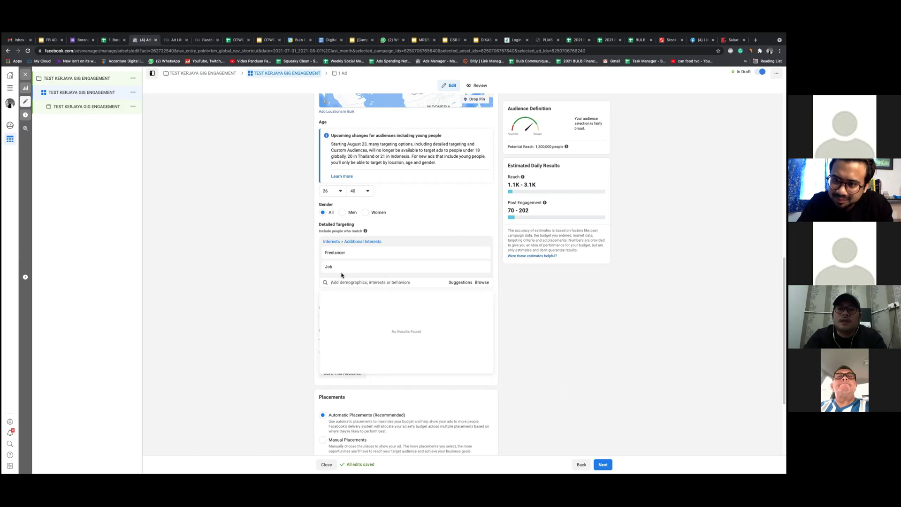
# - Search the detailed targeting for "DROP" and add the interest Drop shipping
pyautogui.write('DROP')
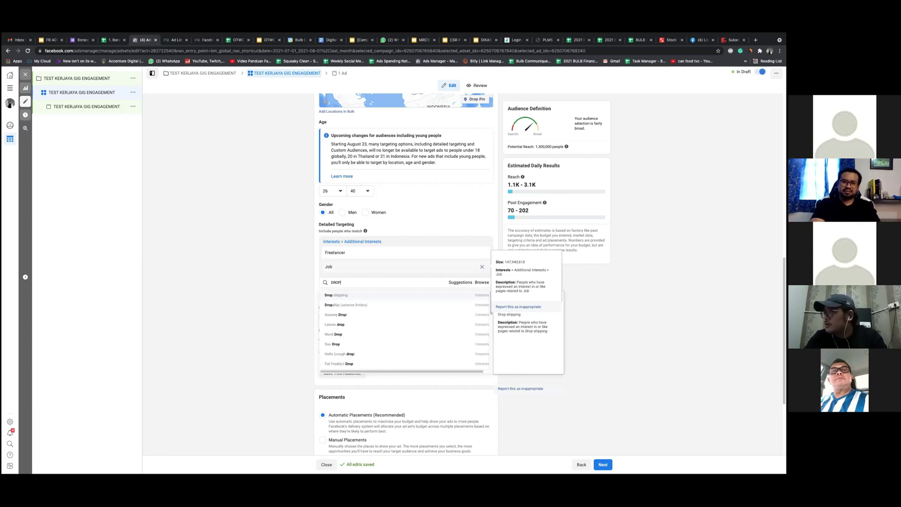
pyautogui.click(344, 296)
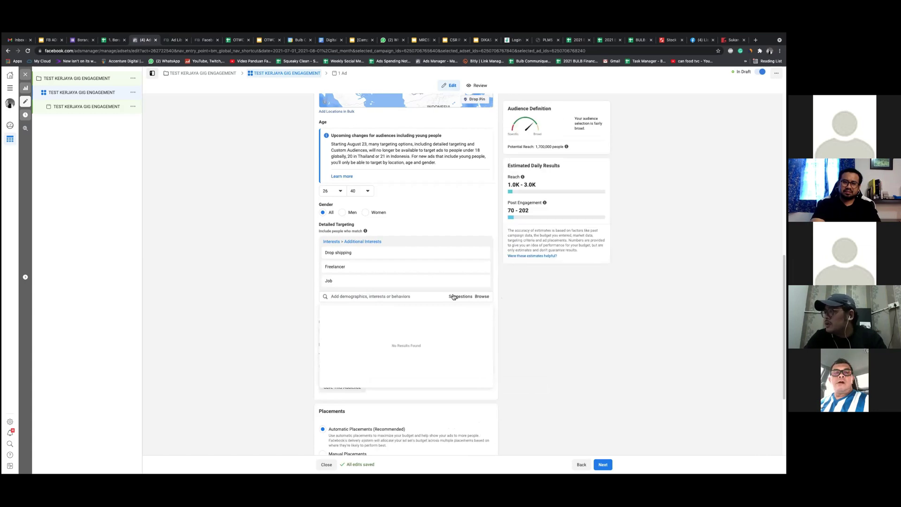
# - Show the detailed targeting suggestions and add the interests Employment, Job hunting and Recruitment
pyautogui.click(453, 297)
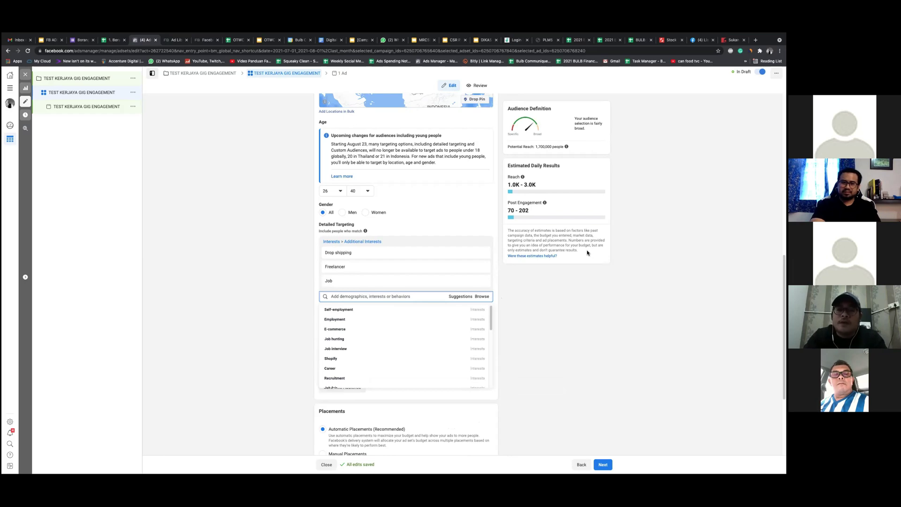
pyautogui.click(352, 323)
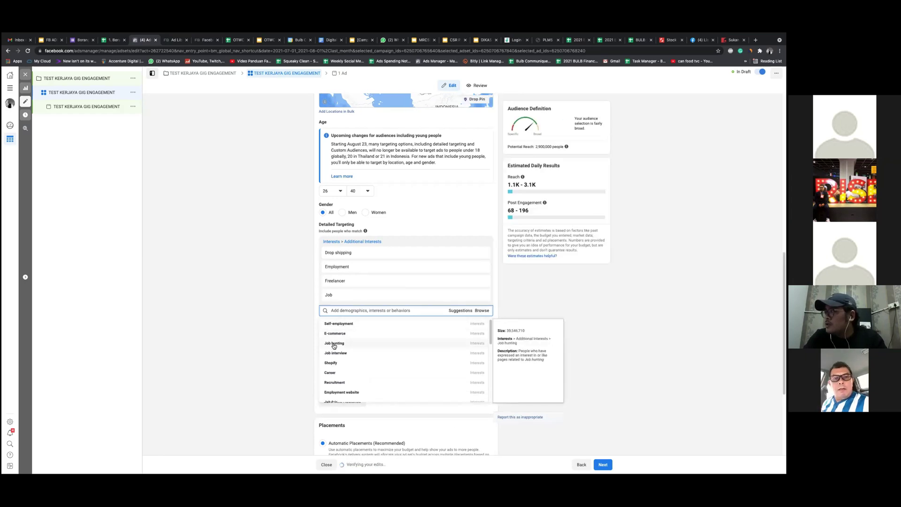
pyautogui.click(334, 343)
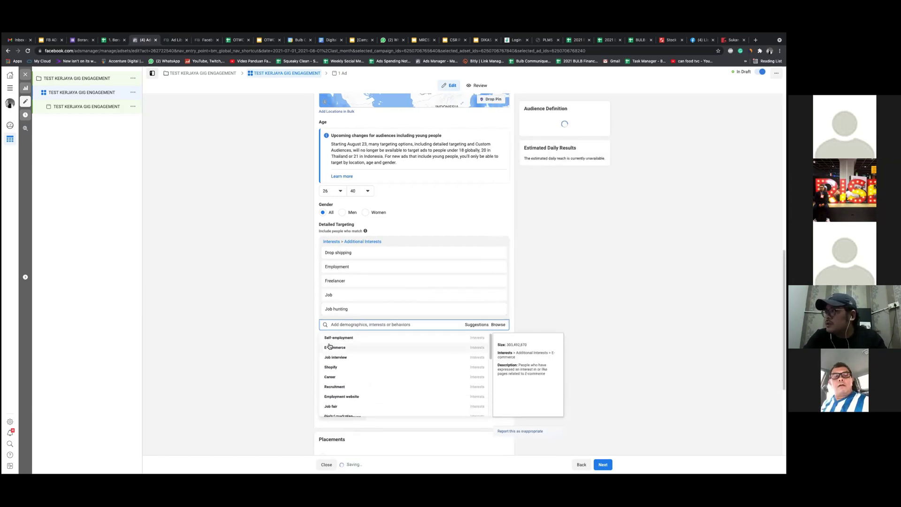
pyautogui.scroll(-3, 610, 320)
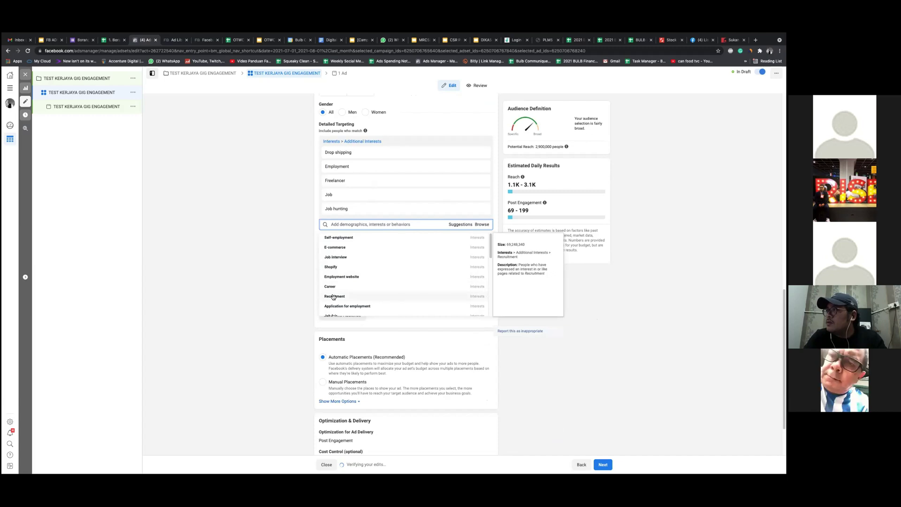
pyautogui.click(333, 297)
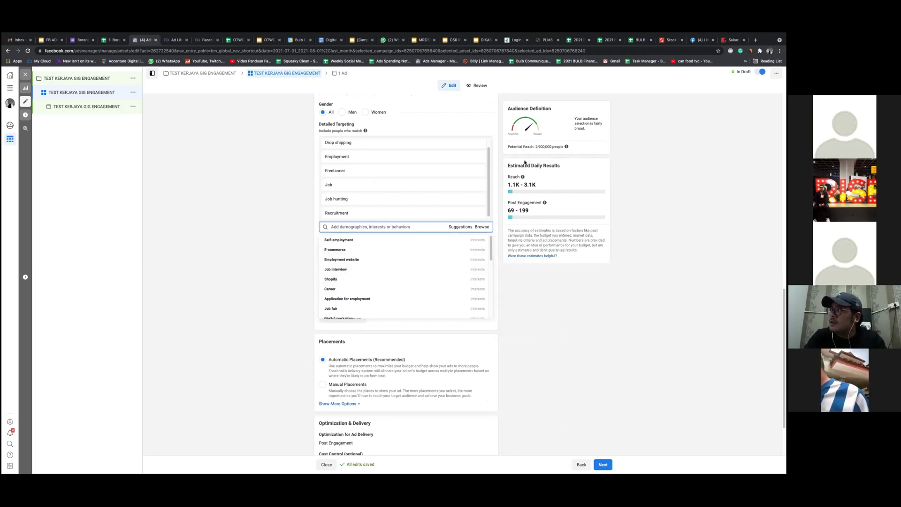
# - Add the suggested interests Part-time and Entrepreneurship to the detailed targeting
pyautogui.moveTo(549, 177)
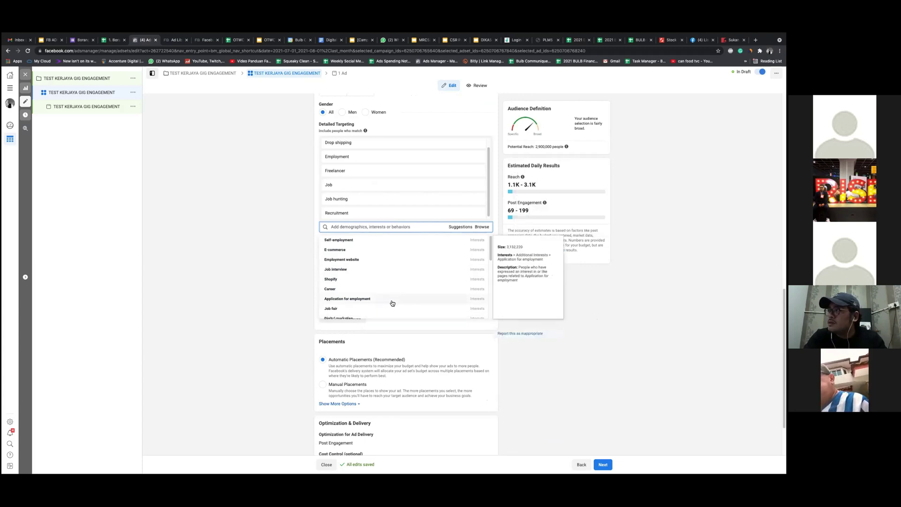
pyautogui.scroll(-1, 396, 301)
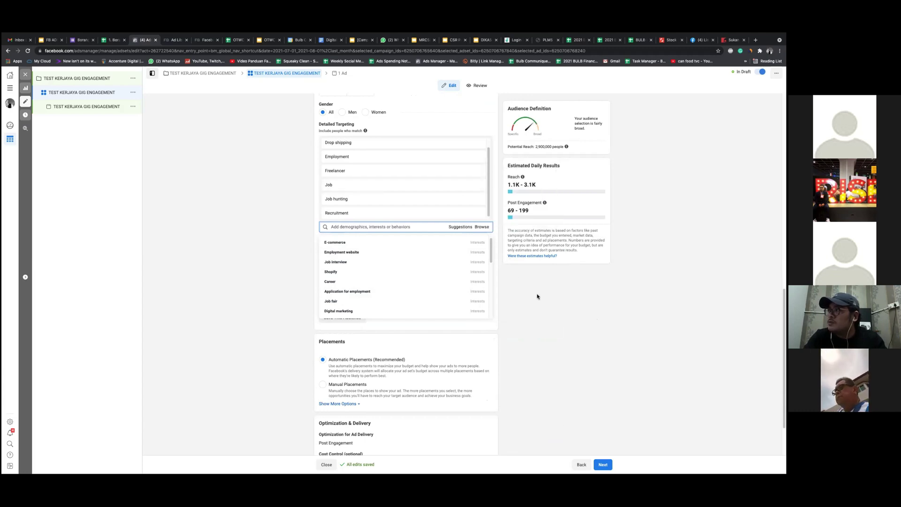
pyautogui.scroll(-1, 538, 296)
pyautogui.moveTo(469, 275)
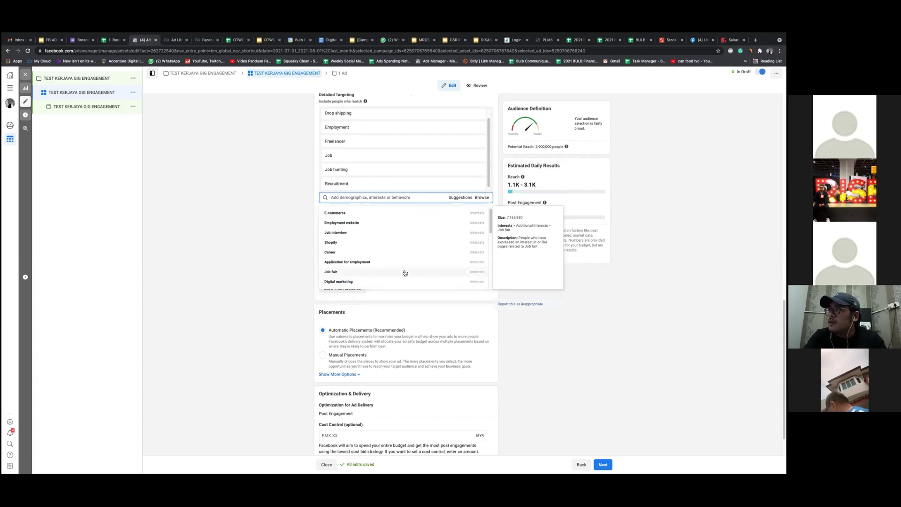
pyautogui.scroll(-1, 361, 273)
pyautogui.scroll(-3, 362, 274)
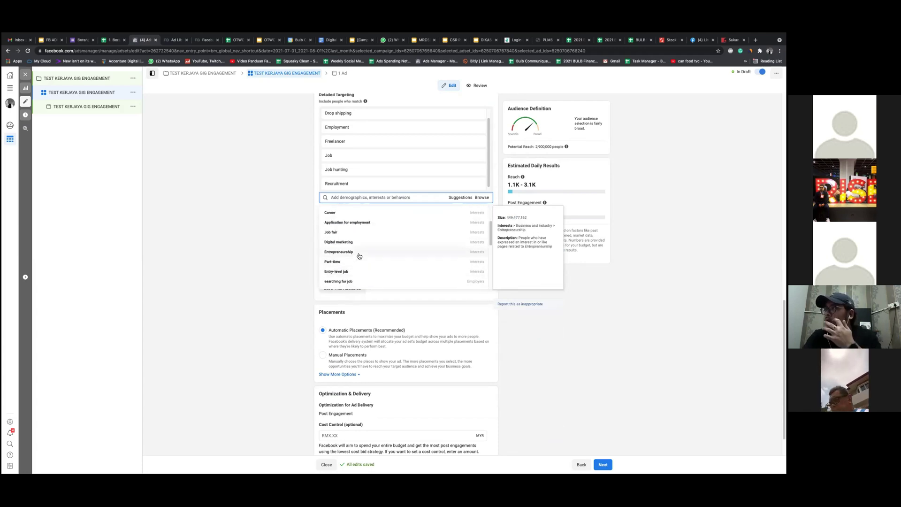
pyautogui.click(359, 264)
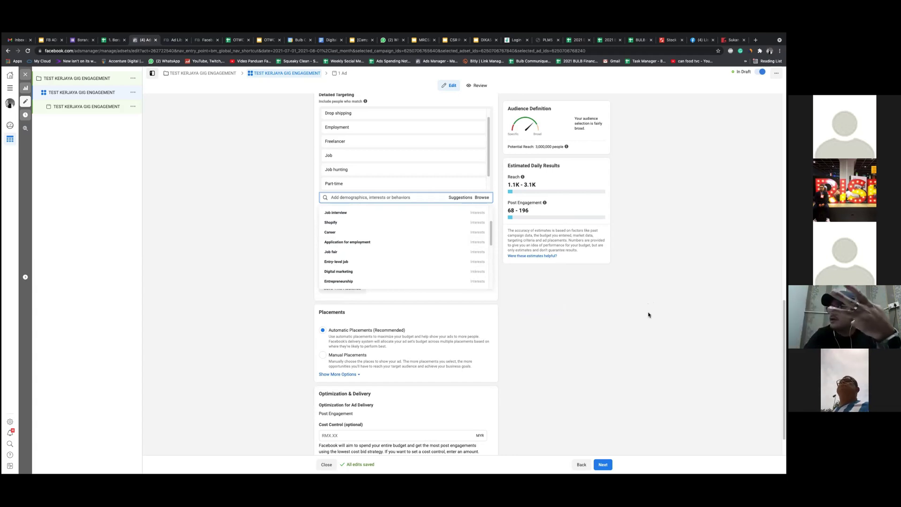
pyautogui.moveTo(323, 274)
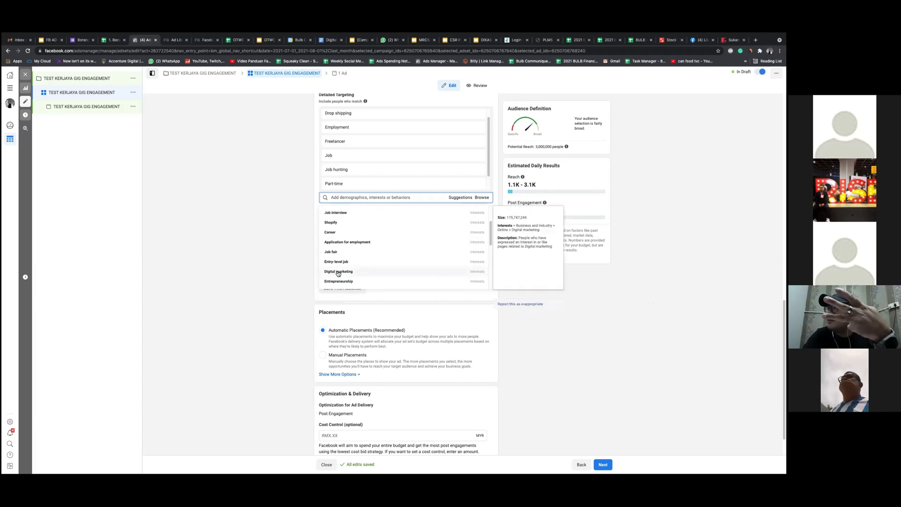
pyautogui.click(338, 281)
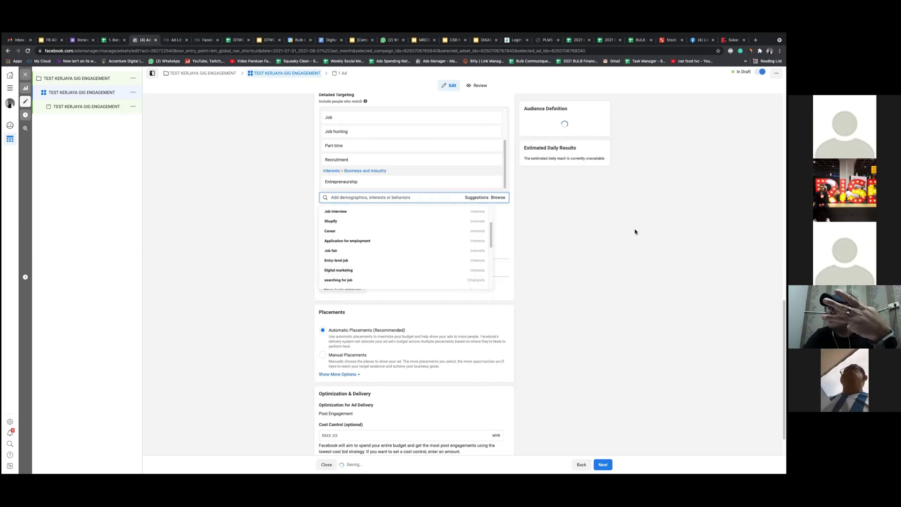
# - Look through the remaining suggestions, add the interest Self-employment and close the suggestion list
pyautogui.moveTo(390, 160)
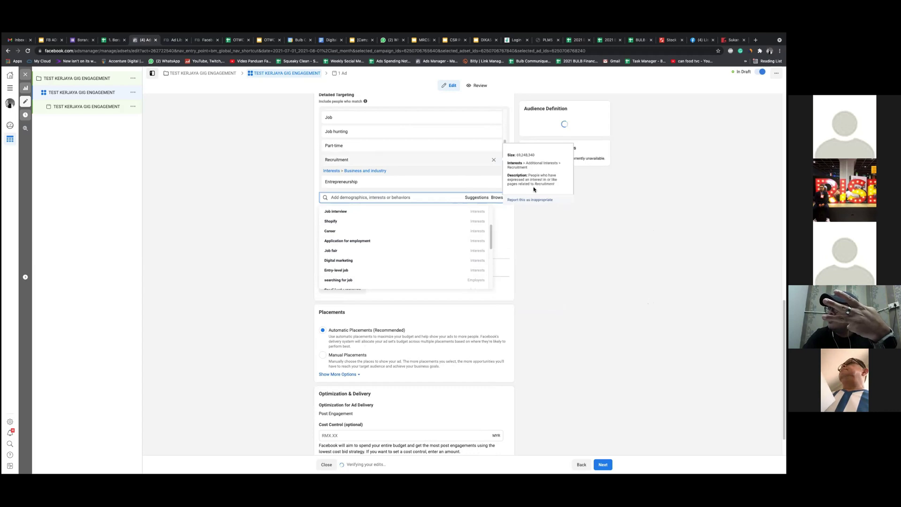
pyautogui.moveTo(354, 271)
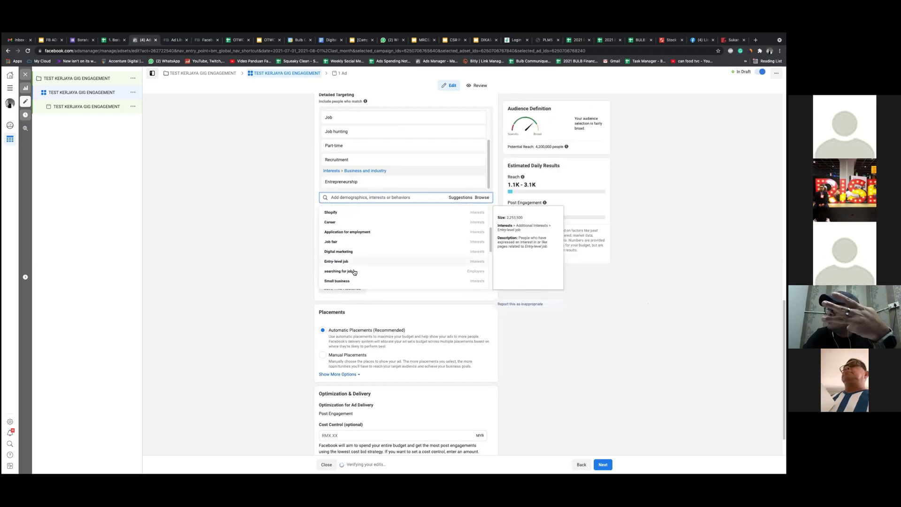
pyautogui.scroll(-1, 354, 272)
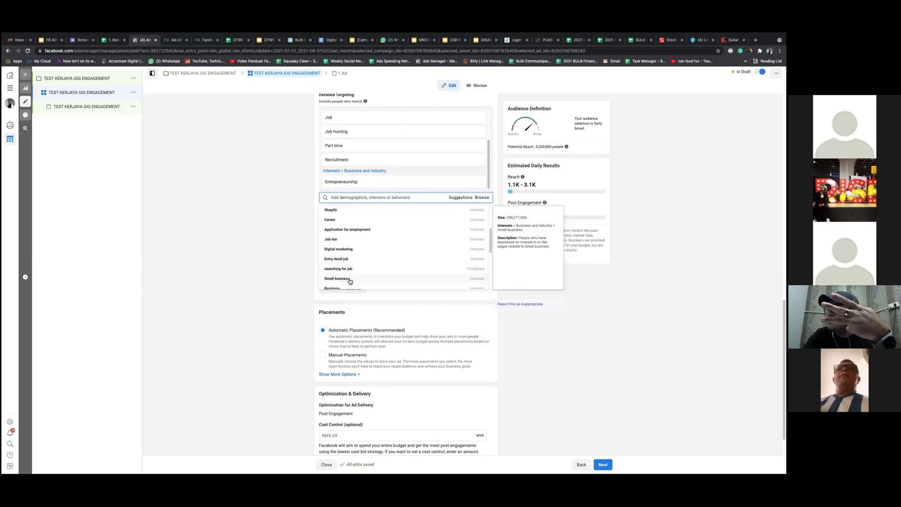
pyautogui.scroll(-2, 349, 272)
pyautogui.moveTo(345, 245)
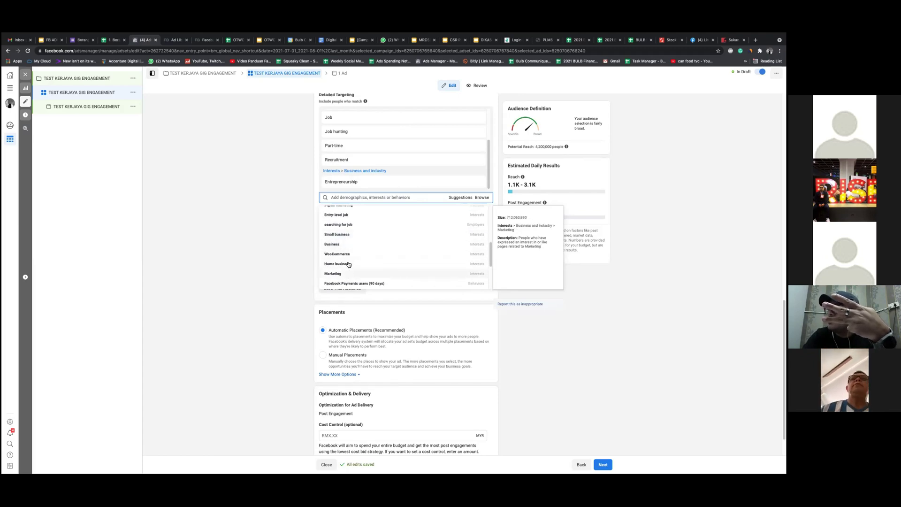
pyautogui.scroll(-3, 348, 265)
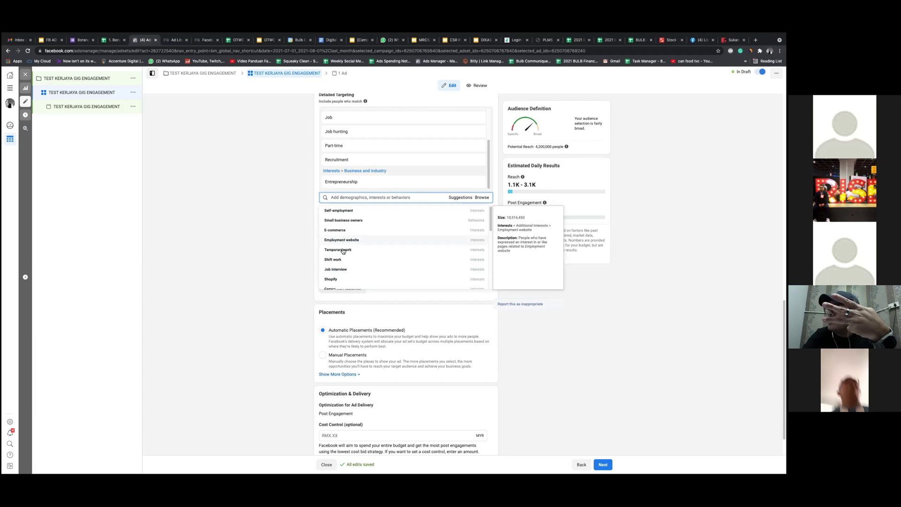
pyautogui.moveTo(342, 211)
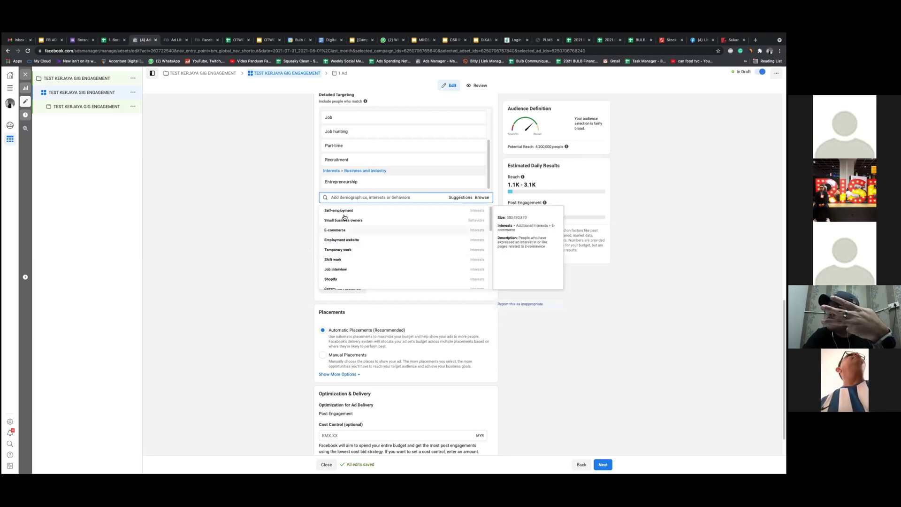
pyautogui.press('Return')
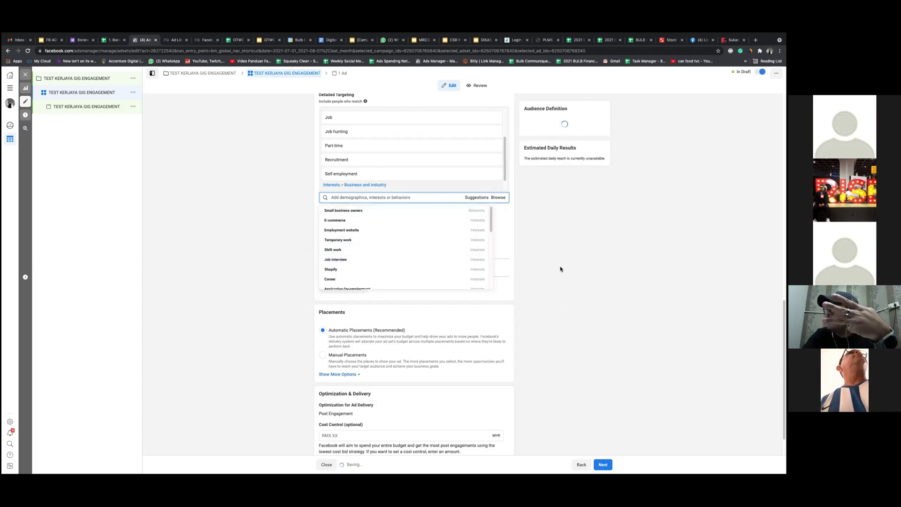
pyautogui.click(567, 290)
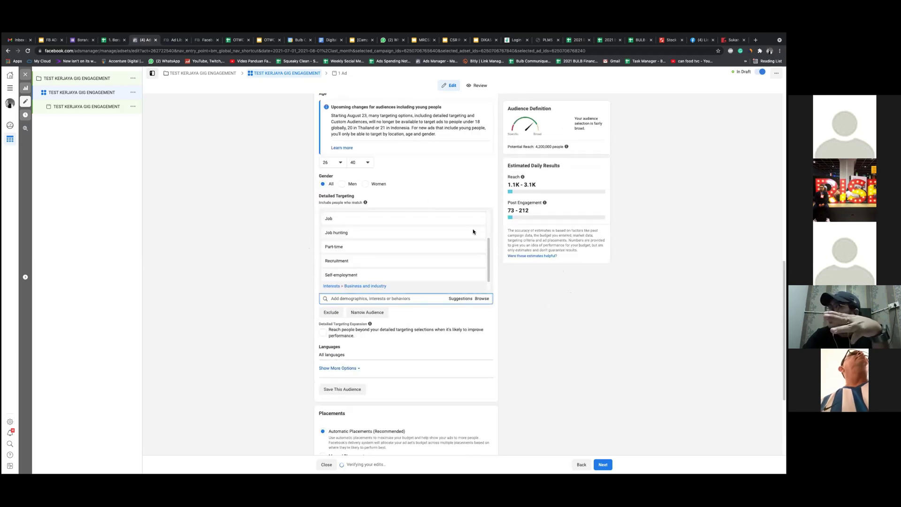
# - Review the selected interests and enable detailed targeting expansion to reach people beyond these selections
pyautogui.scroll(3, 376, 268)
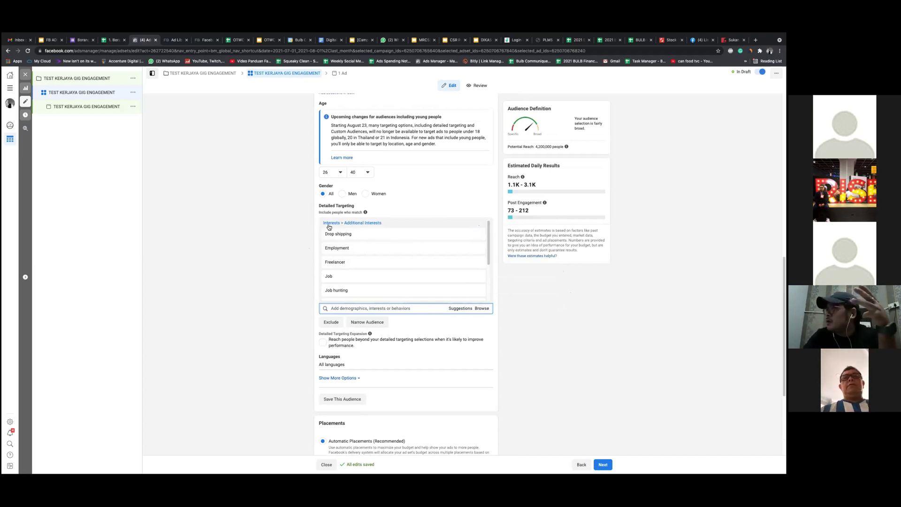
pyautogui.scroll(-3, 390, 268)
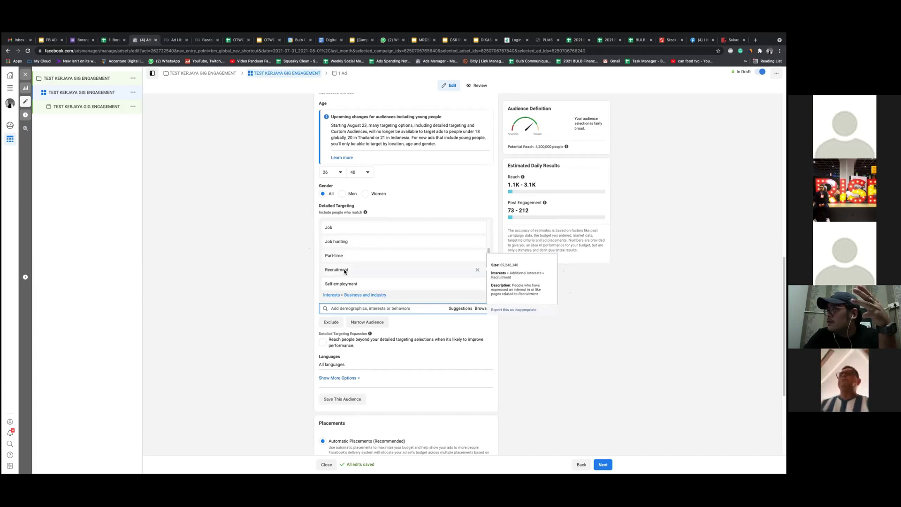
pyautogui.scroll(-1, 277, 293)
pyautogui.scroll(-2, 277, 293)
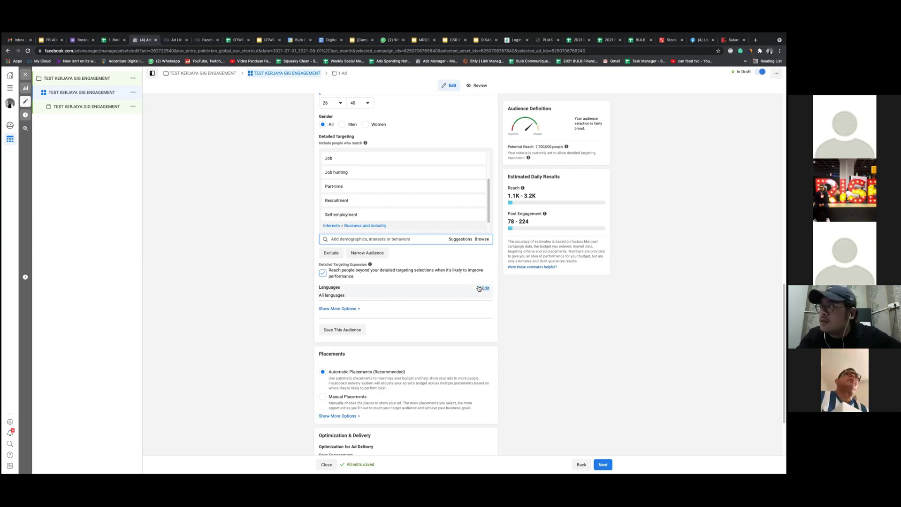
pyautogui.scroll(5, 537, 330)
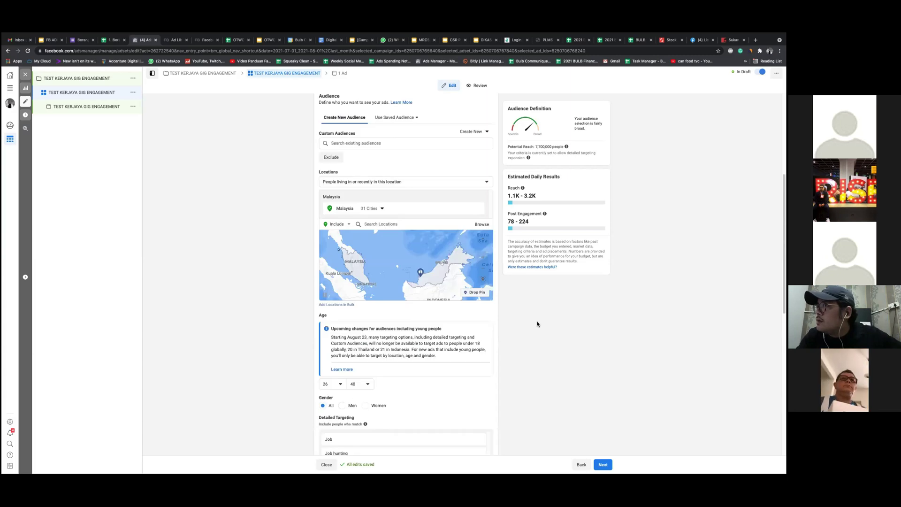
# - Edit the audience's languages and add English (All)
pyautogui.scroll(-6, 537, 324)
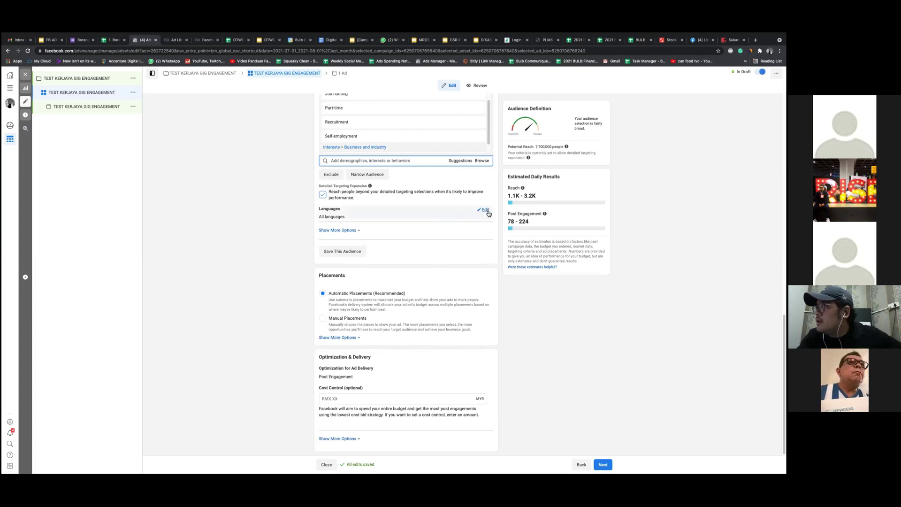
pyautogui.click(487, 211)
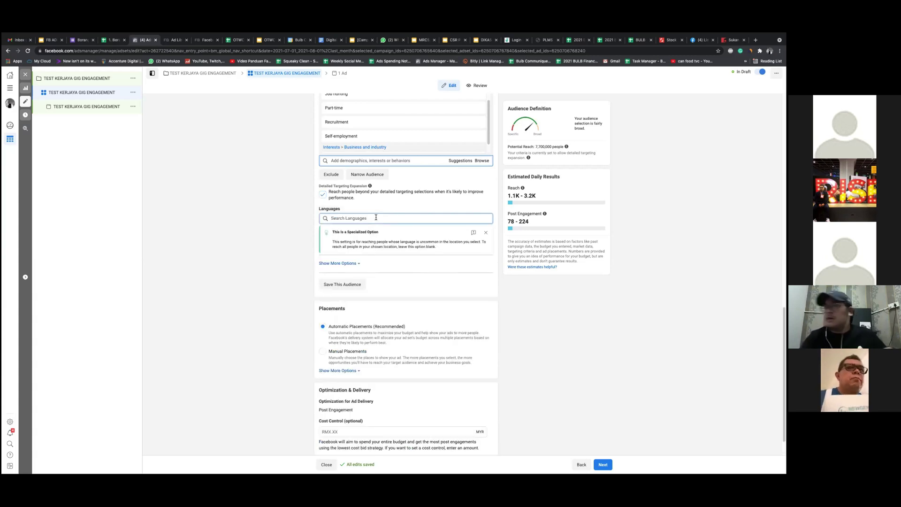
pyautogui.write('ENG')
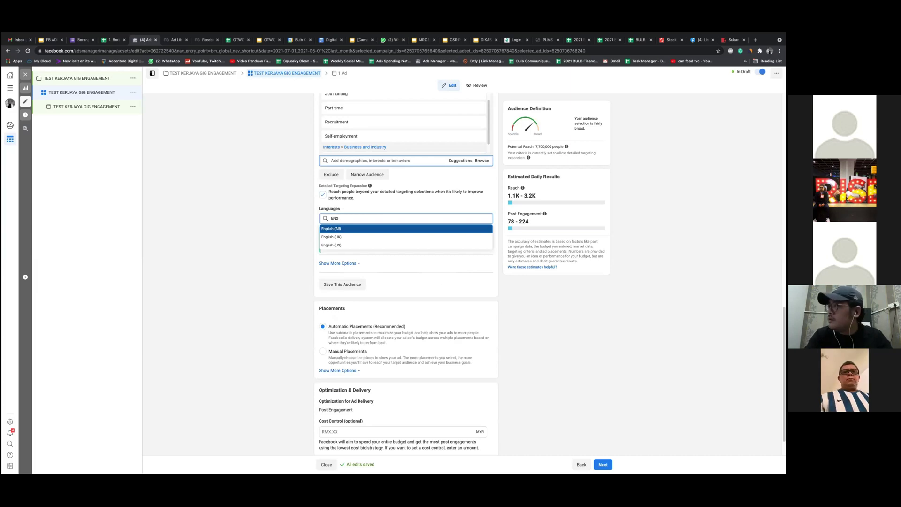
pyautogui.click(342, 228)
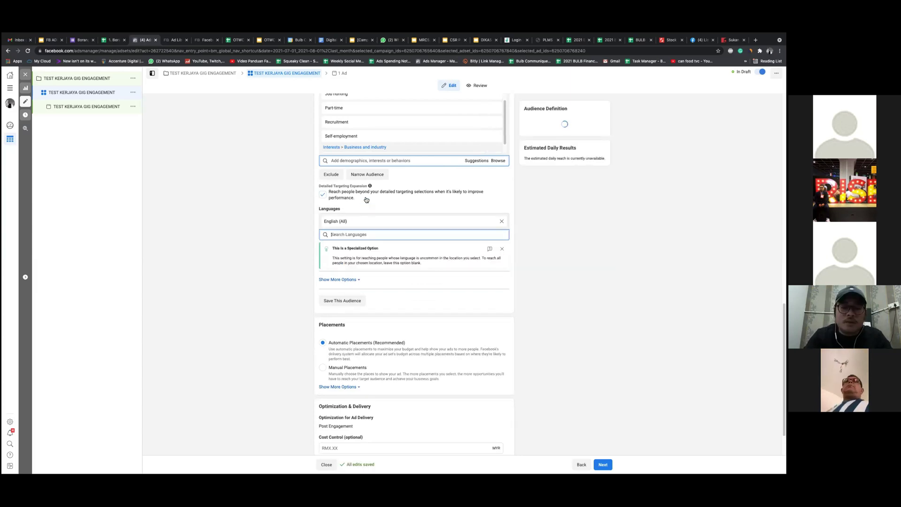
# - Search the languages for Bahasa, replace that search and add Malay to the audience's languages
pyautogui.write('BAHASA')
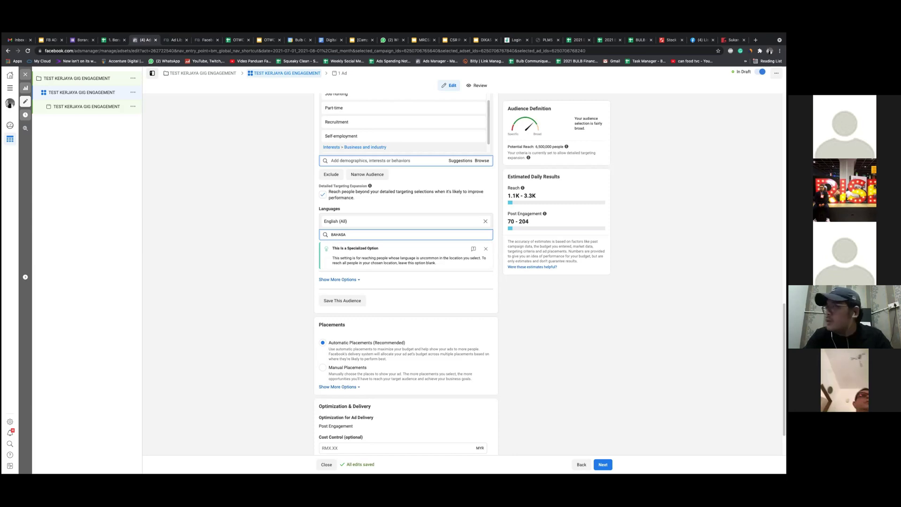
pyautogui.press('BackSpace')
pyautogui.press('BackSpace')
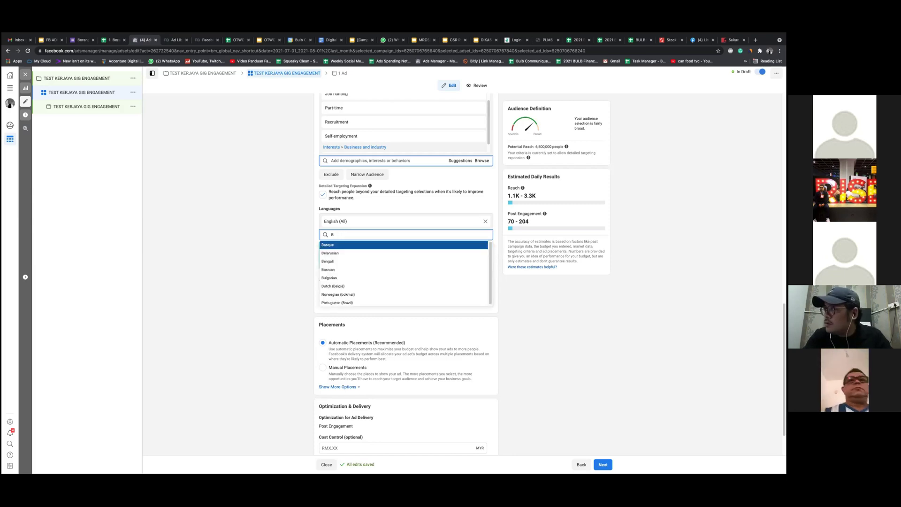
pyautogui.press('BackSpace')
pyautogui.write('MEL')
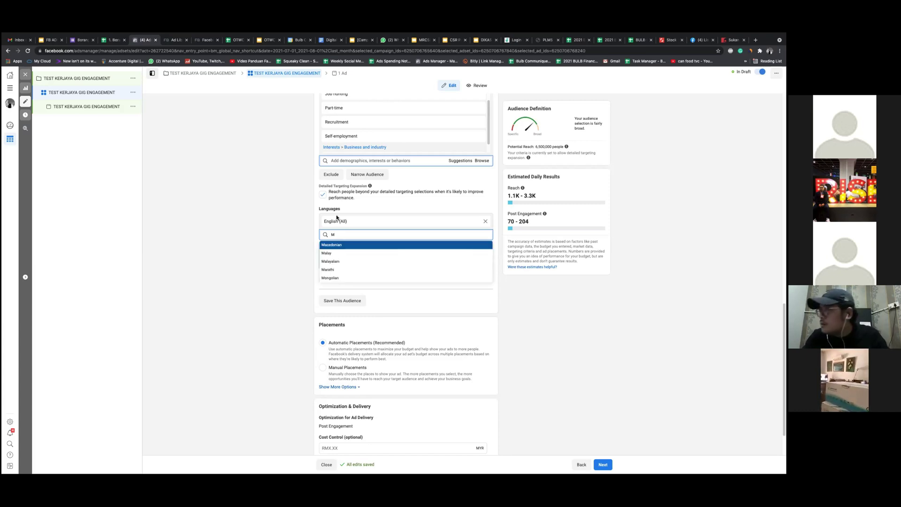
pyautogui.click(405, 256)
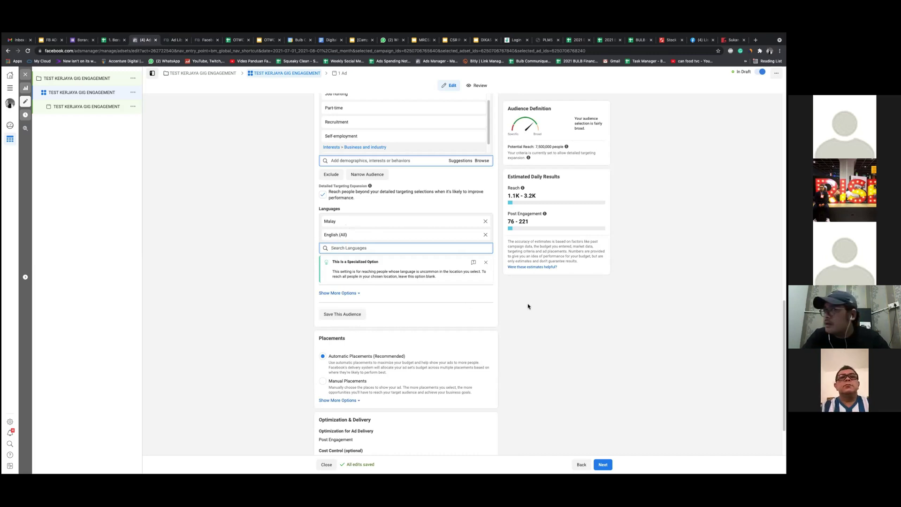
pyautogui.click(513, 314)
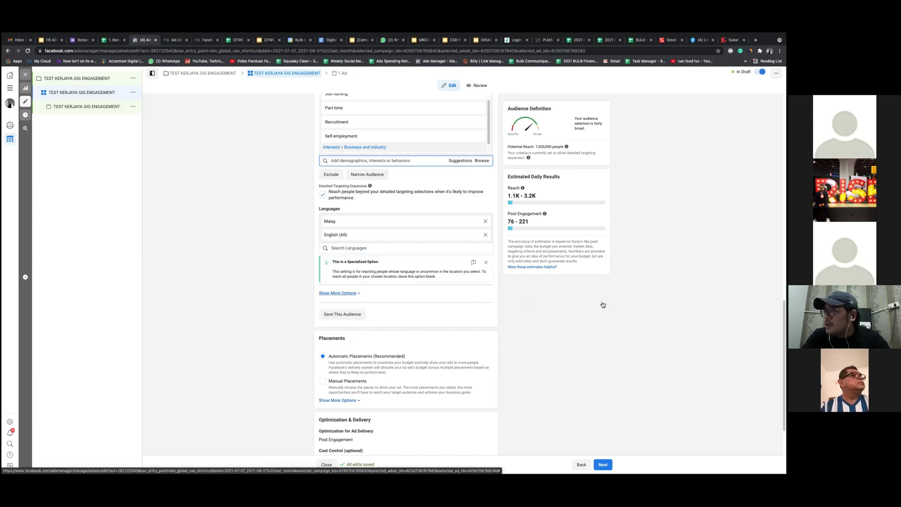
# - Show the additional audience options, examine the available connection types without choosing any, and hide the options again
pyautogui.scroll(-1, 594, 301)
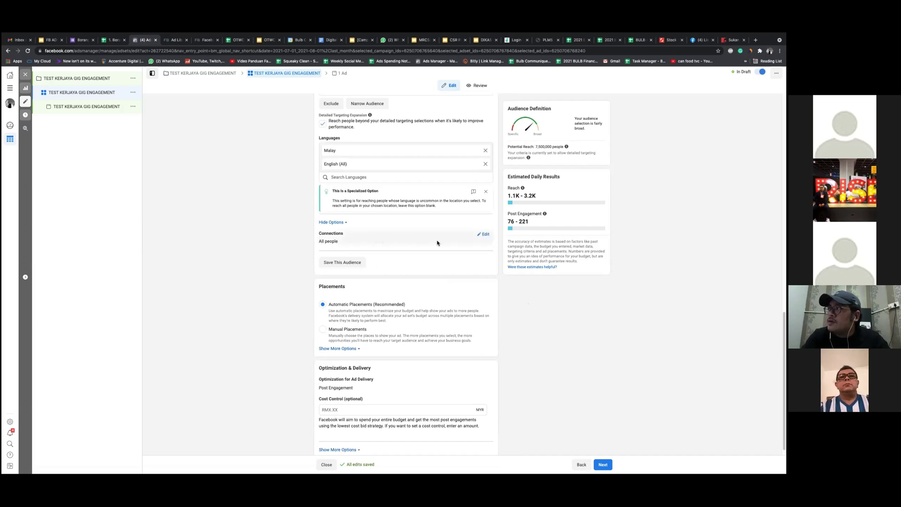
pyautogui.click(484, 235)
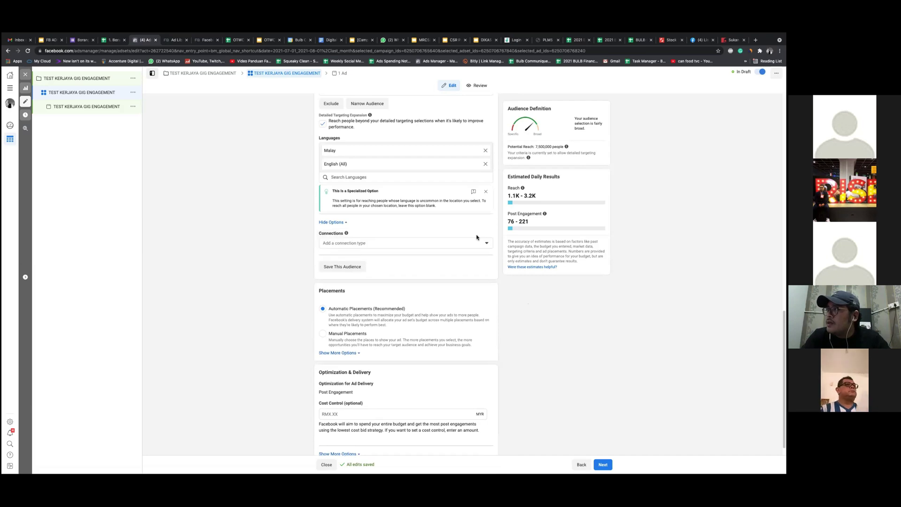
pyautogui.click(486, 243)
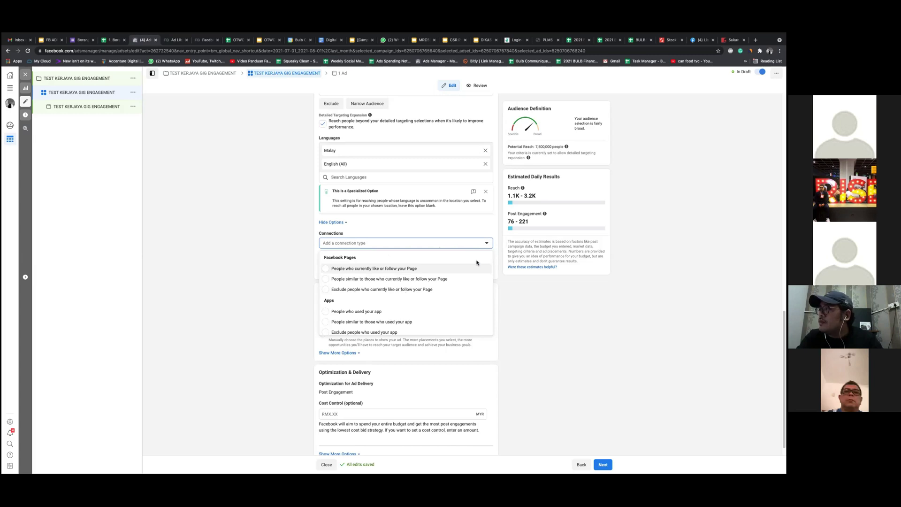
pyautogui.click(485, 243)
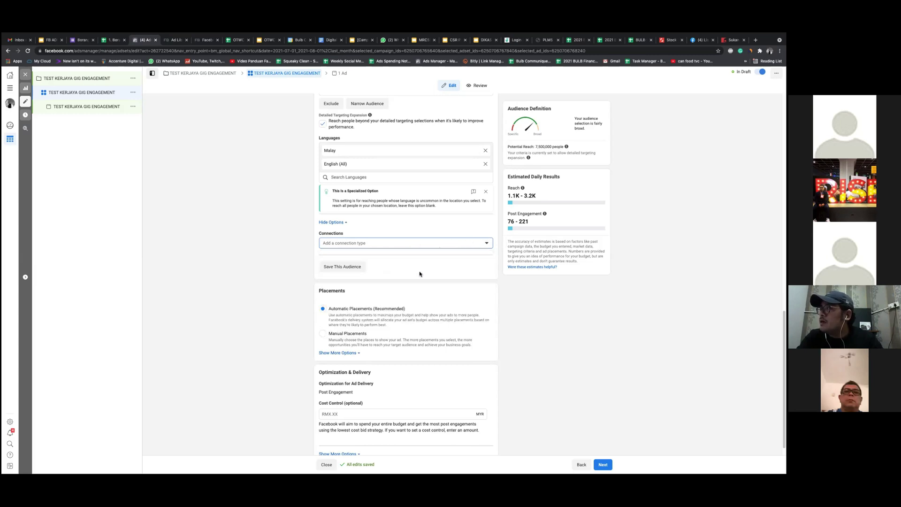
pyautogui.click(344, 223)
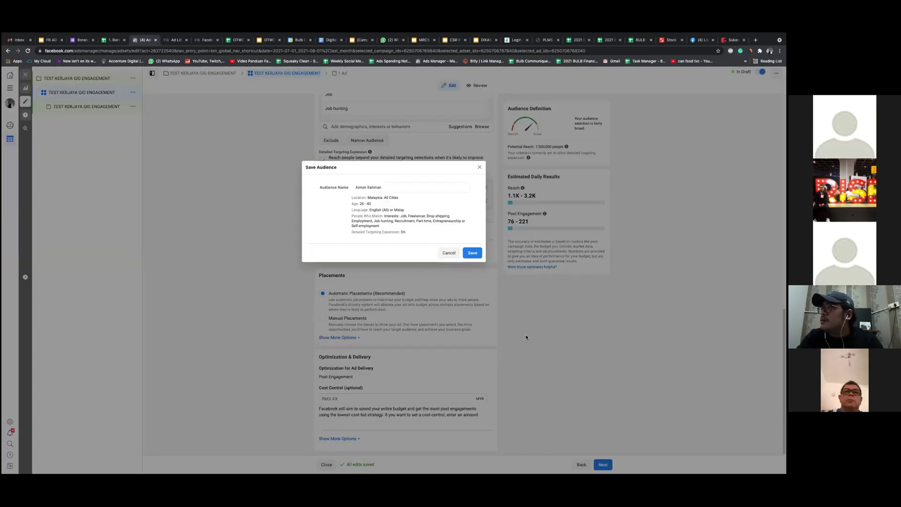
# - Save the configured audience under the name FREELANCER 1
pyautogui.click(396, 185)
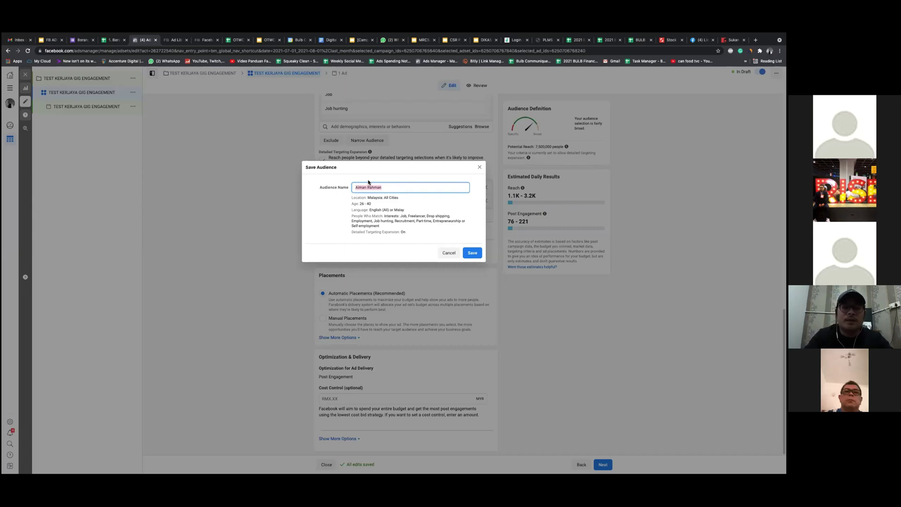
pyautogui.write('FRE')
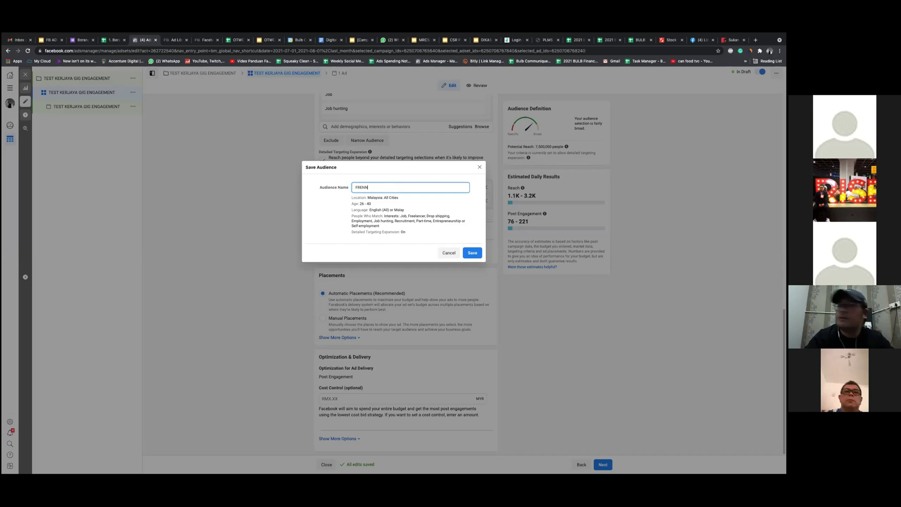
pyautogui.write('ELANCER 1')
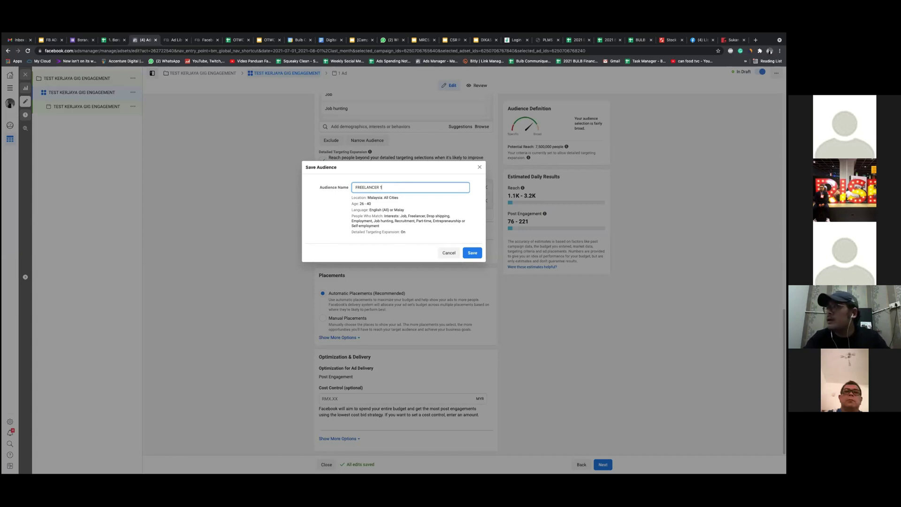
pyautogui.click(473, 254)
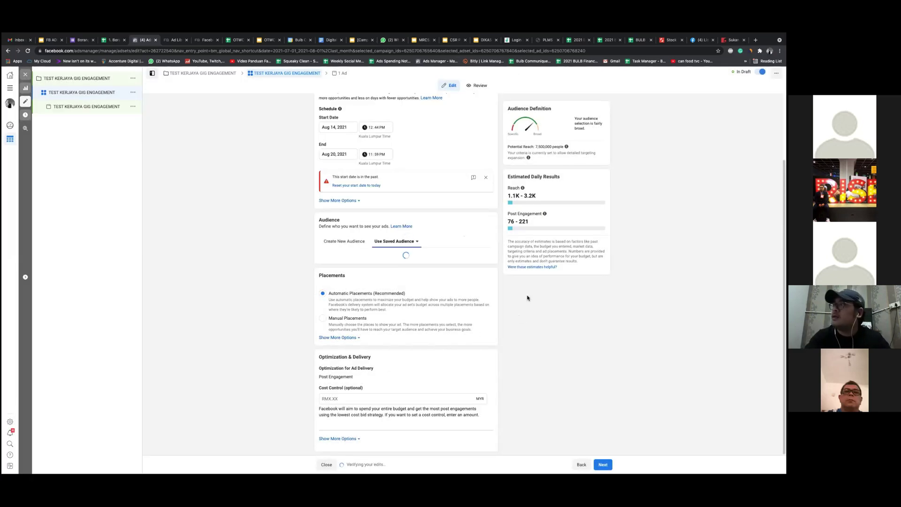
# - Search the saved audiences for FREE to check that the new audience can be reused
pyautogui.scroll(5, 479, 282)
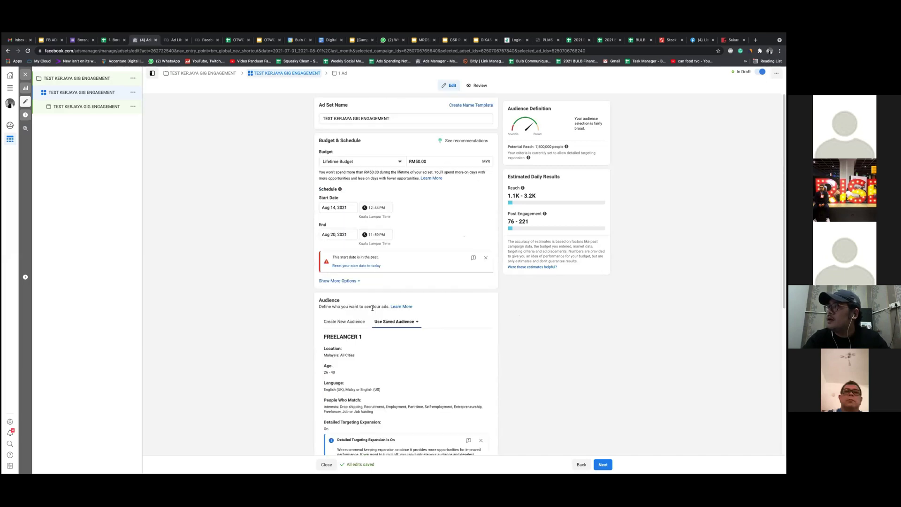
pyautogui.click(404, 322)
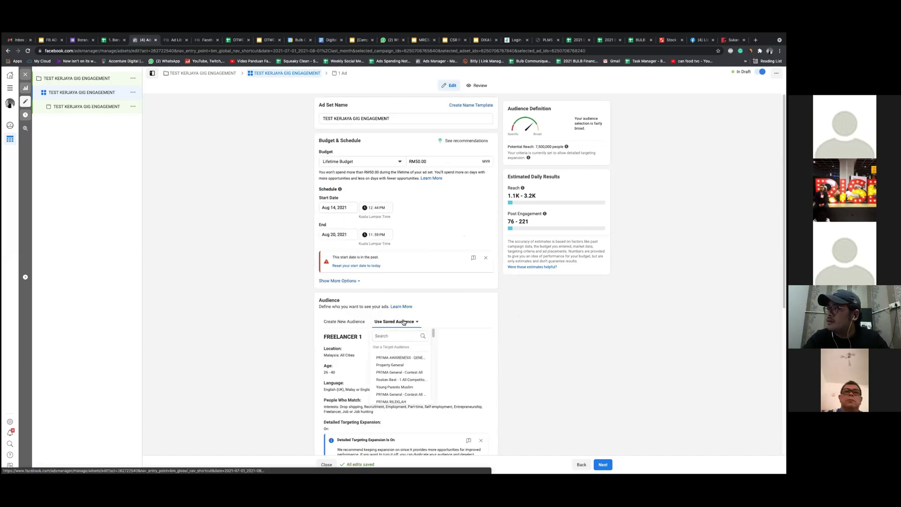
pyautogui.click(388, 336)
pyautogui.write('FREE')
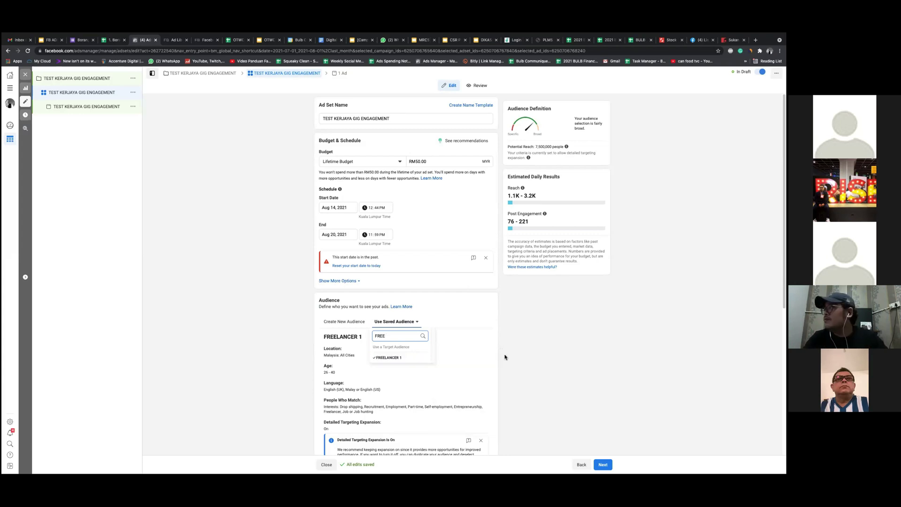
# - Keep automatic placements and the default delivery optimization, and continue to the ad's setup
pyautogui.scroll(-4, 514, 343)
pyautogui.scroll(-1, 358, 322)
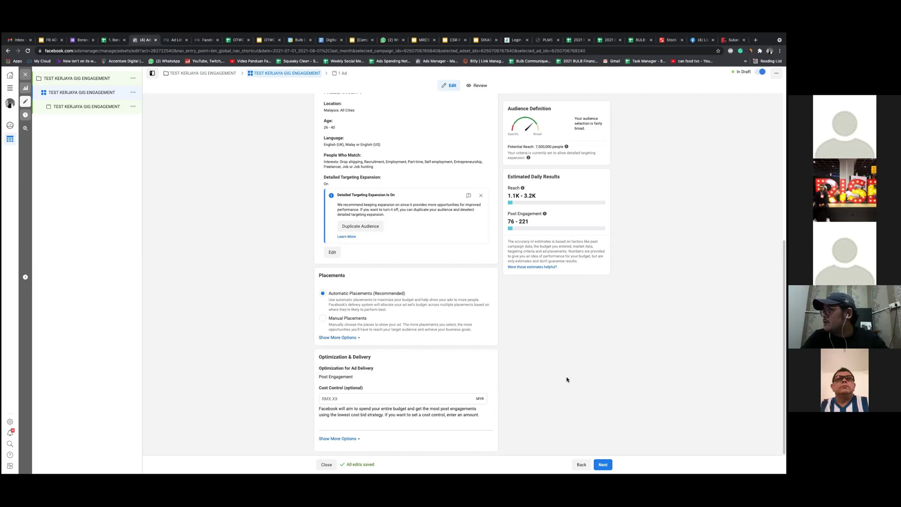
pyautogui.click(602, 465)
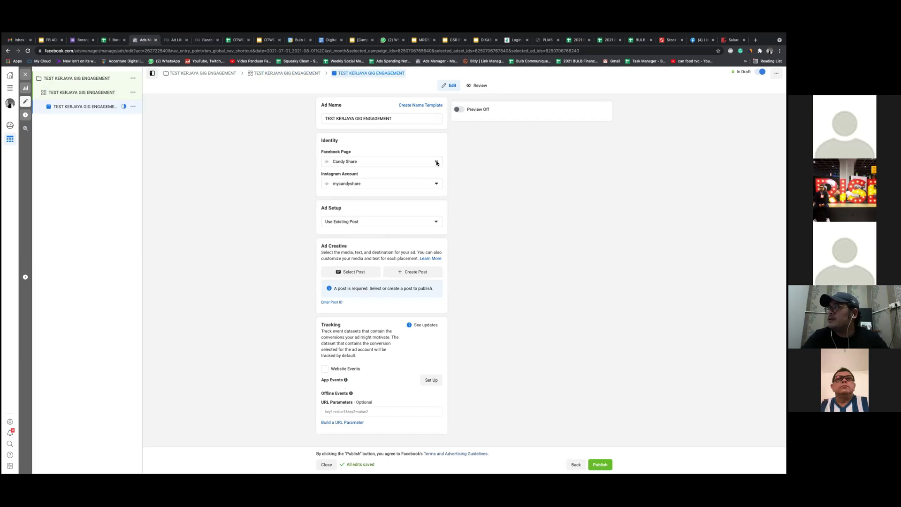
# - Browse the available Facebook Pages and choose Candy Share as the ad's identity
pyautogui.click(437, 162)
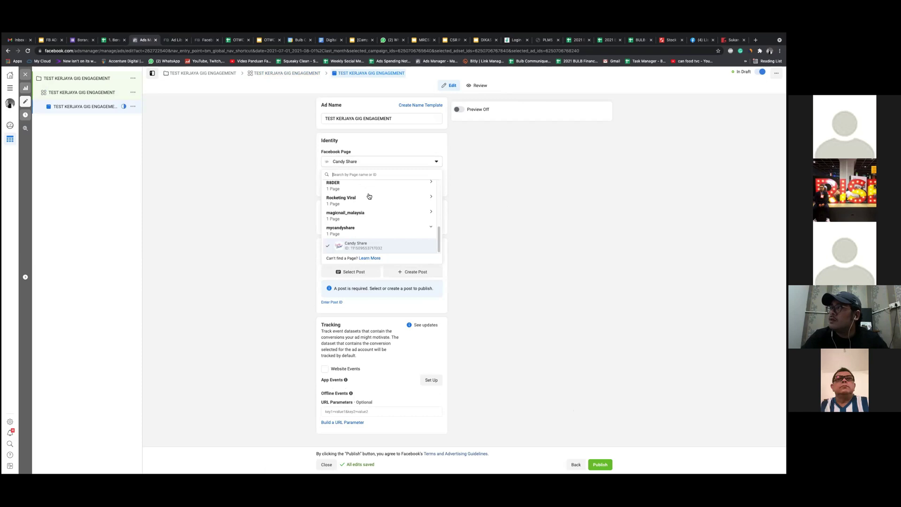
pyautogui.scroll(10, 382, 238)
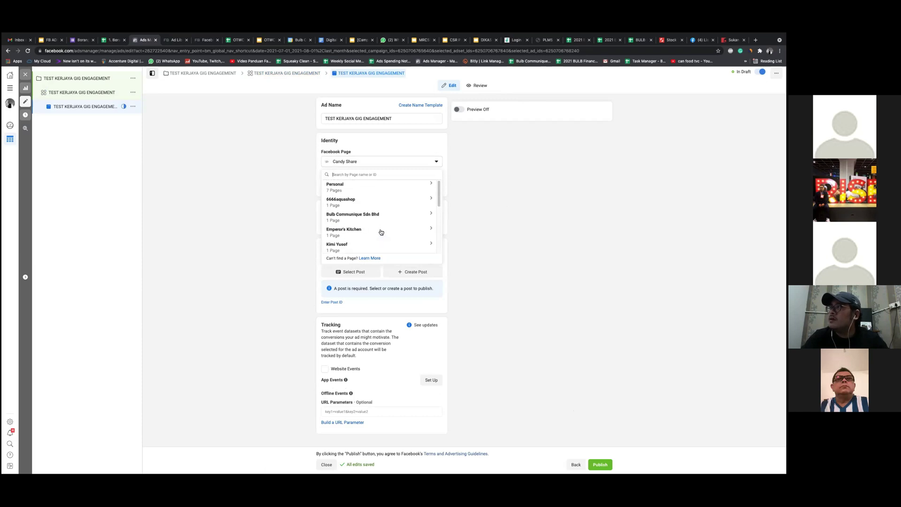
pyautogui.scroll(-10, 382, 232)
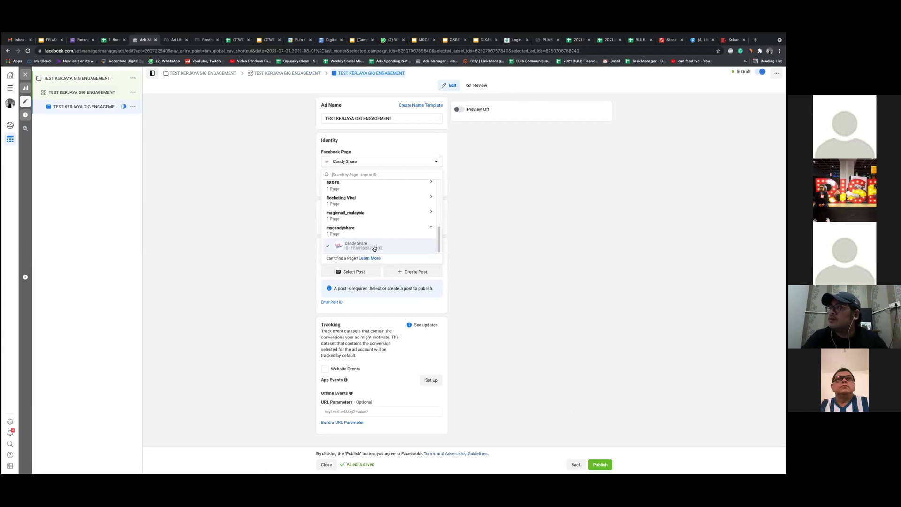
pyautogui.click(401, 249)
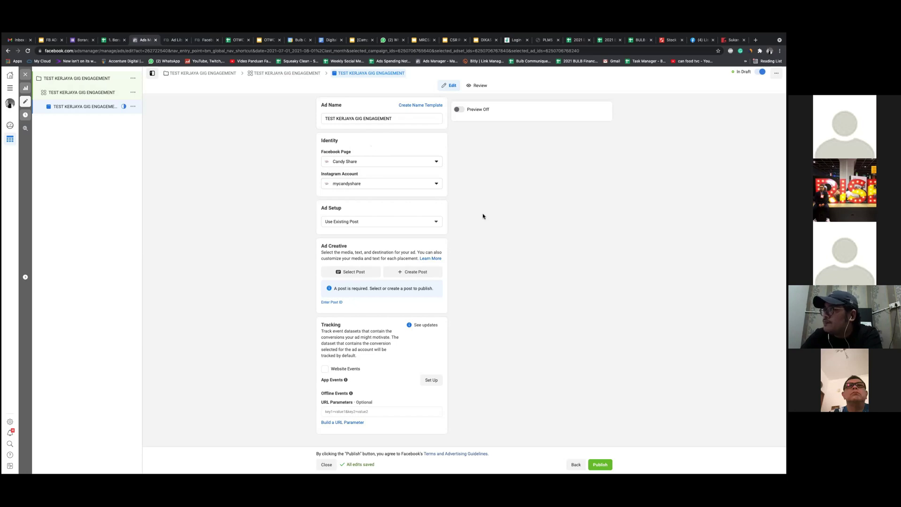
# - Set the ad to use an existing post and select the Online Private Coaching (OPC) Facebook post from Aug 10, 2021
pyautogui.click(436, 225)
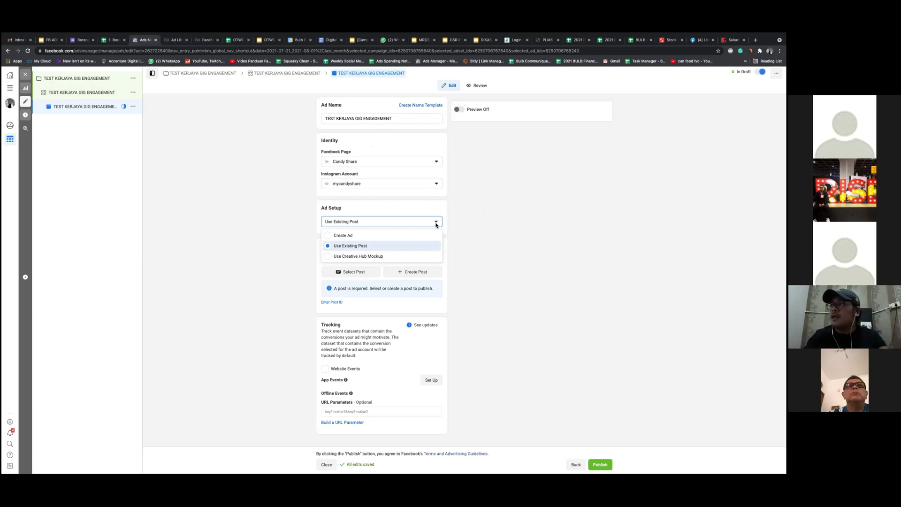
pyautogui.click(352, 247)
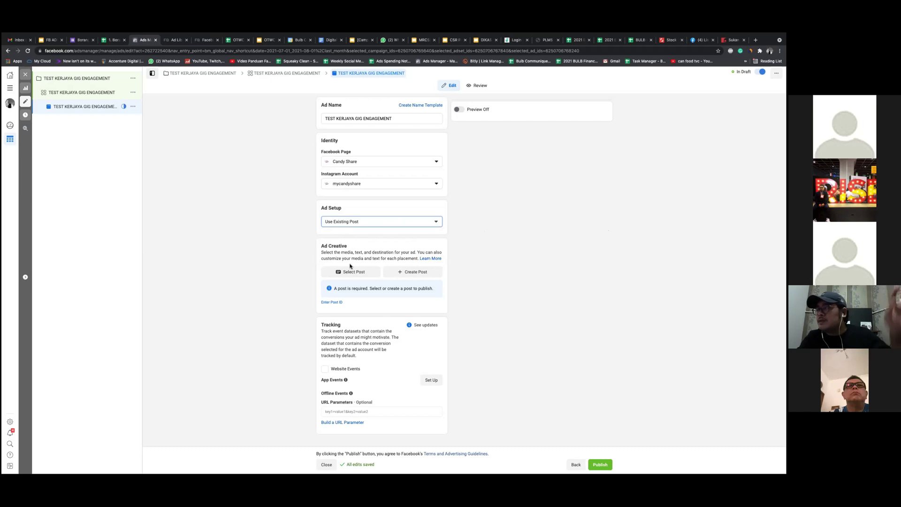
pyautogui.click(350, 272)
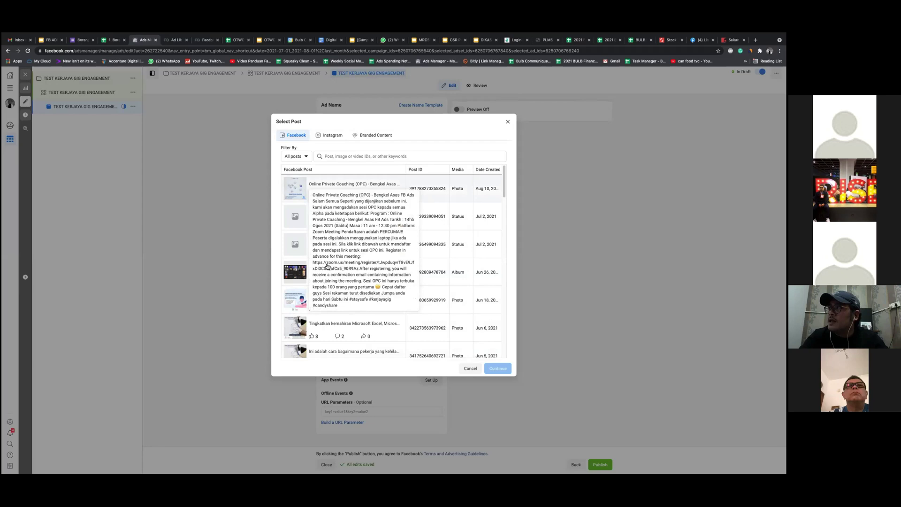
pyautogui.click(333, 186)
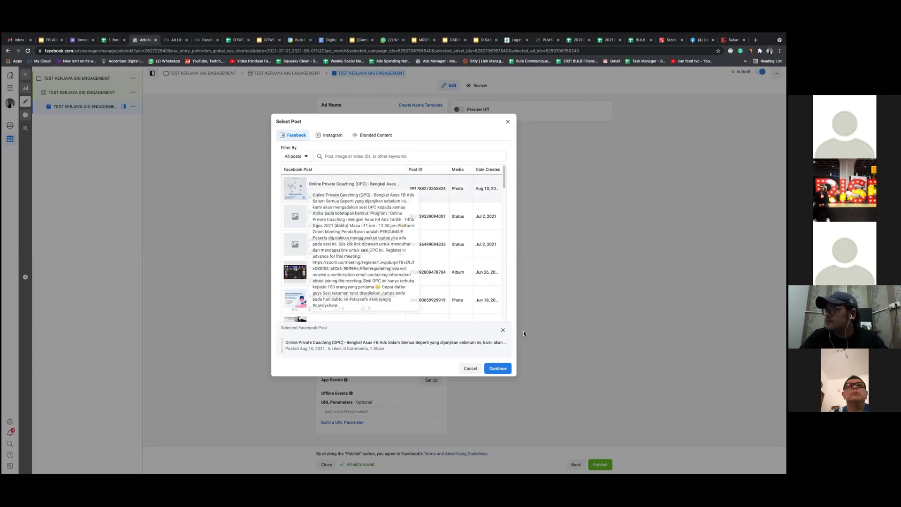
pyautogui.click(498, 369)
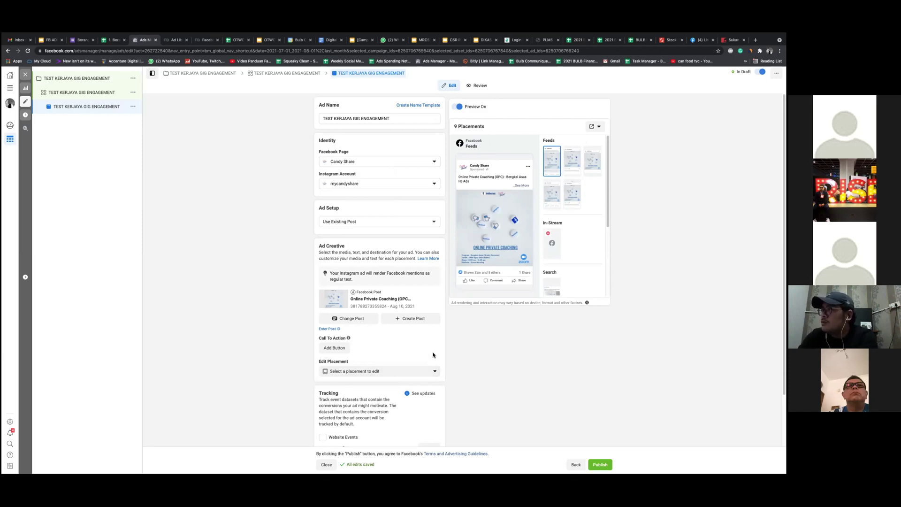
# - Add a Send Message call to action to the selected post and update the post
pyautogui.scroll(-3, 433, 354)
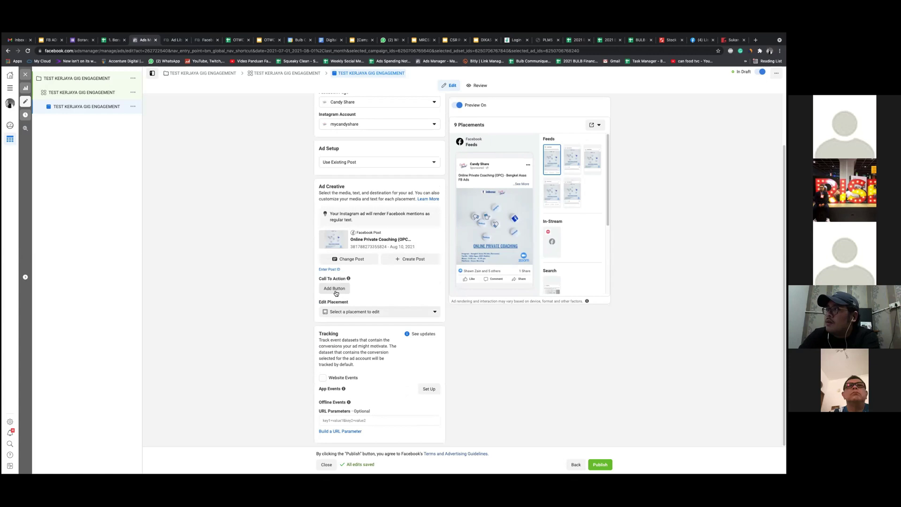
pyautogui.click(335, 289)
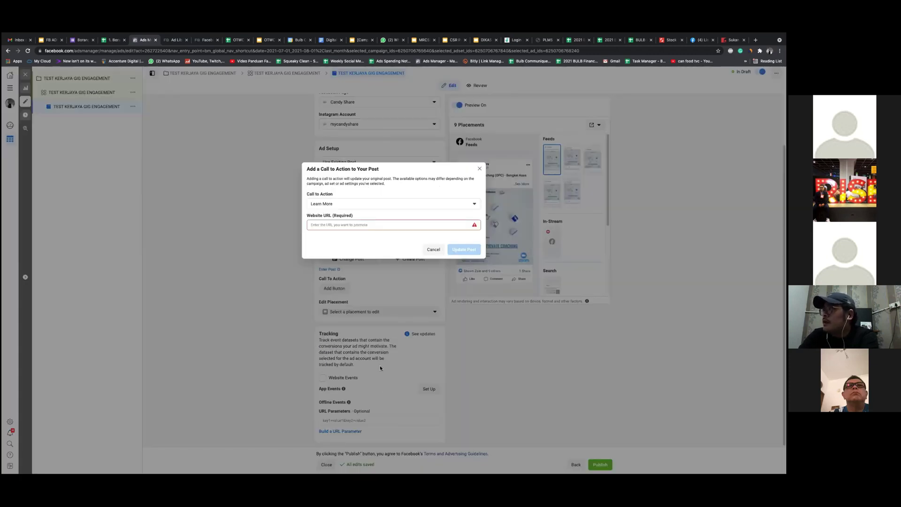
pyautogui.click(474, 204)
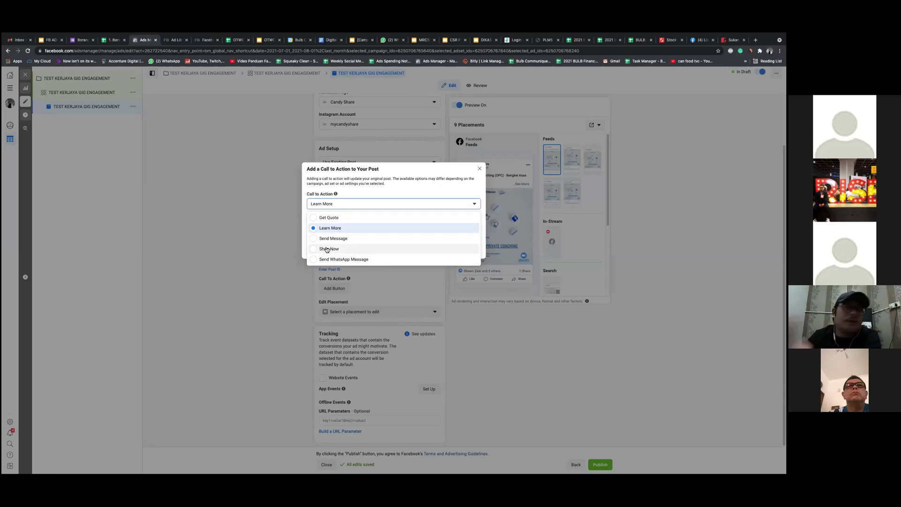
pyautogui.click(350, 239)
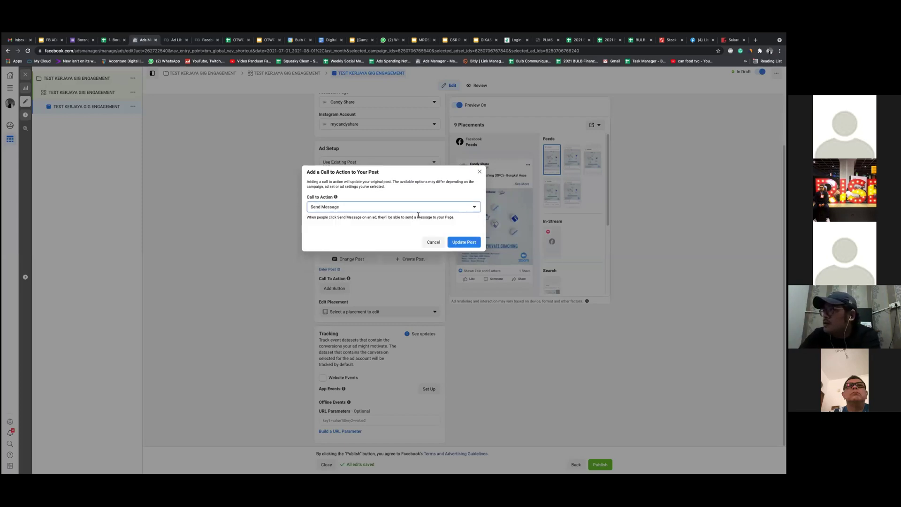
pyautogui.click(463, 243)
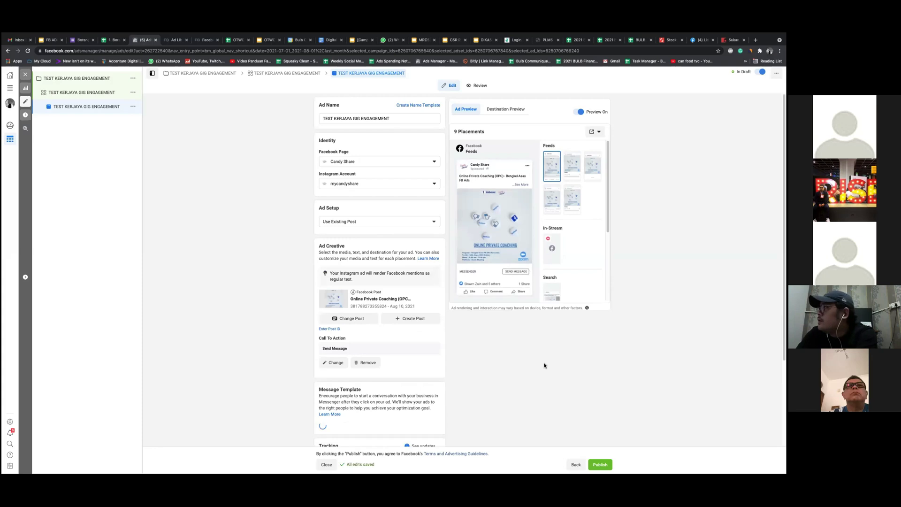
pyautogui.moveTo(468, 274)
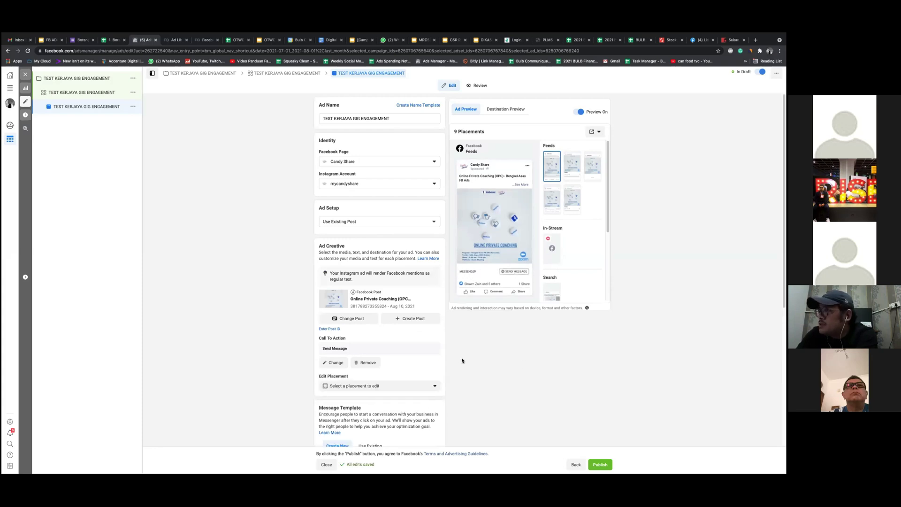
# - Examine the ad's call to action, placement editing, message template and tracking settings alongside its preview
pyautogui.scroll(-3, 468, 351)
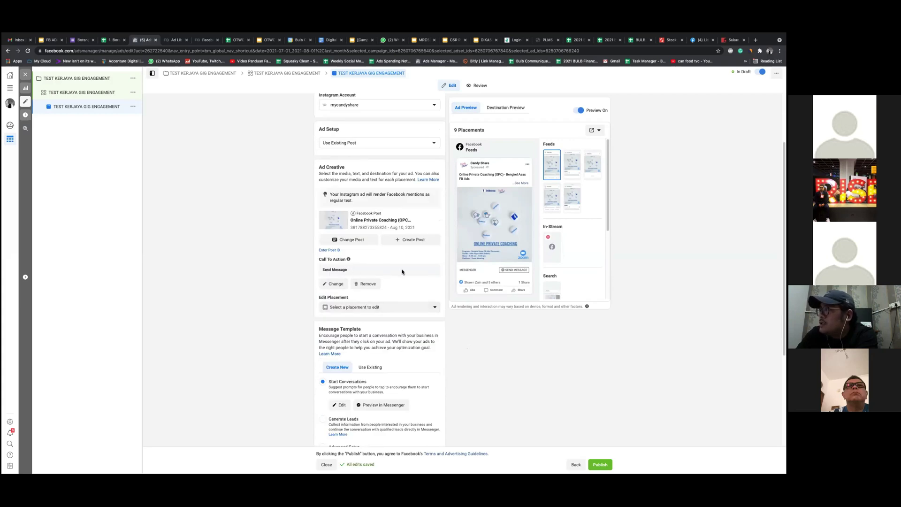
pyautogui.scroll(-1, 384, 309)
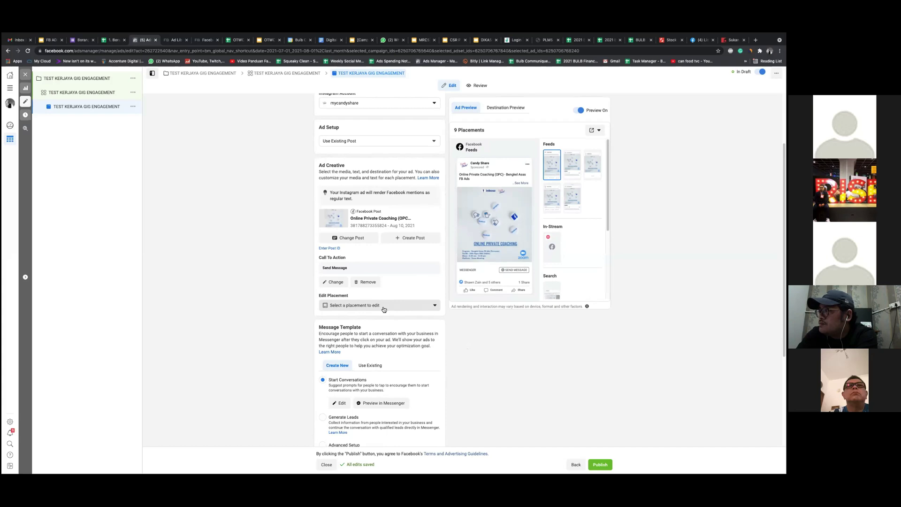
pyautogui.scroll(-1, 384, 309)
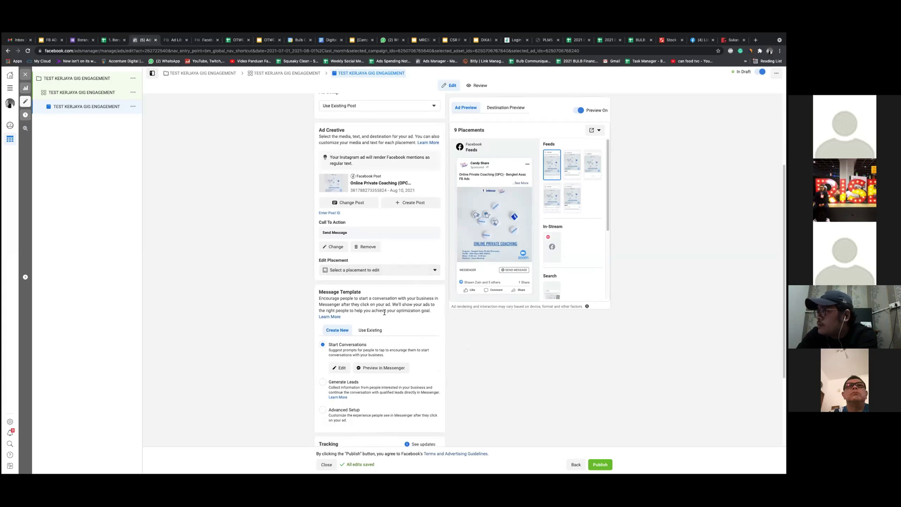
pyautogui.scroll(-2, 384, 314)
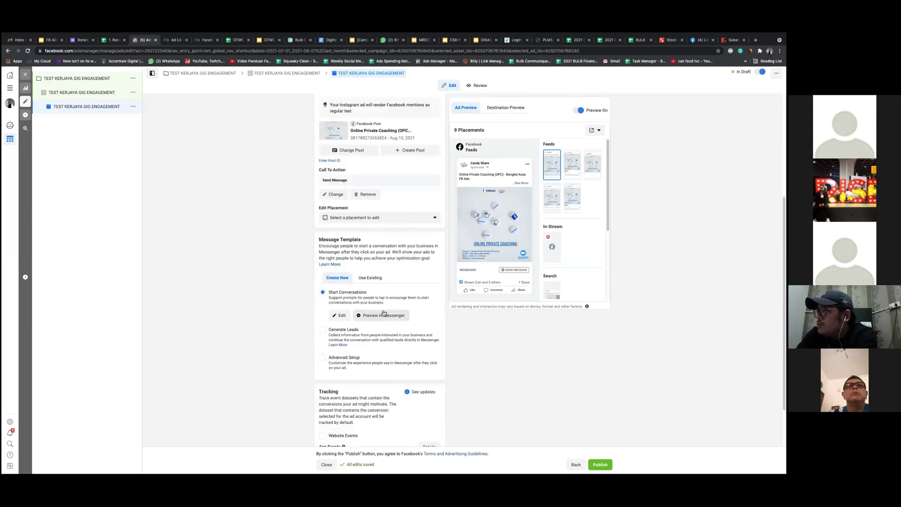
pyautogui.scroll(1, 394, 310)
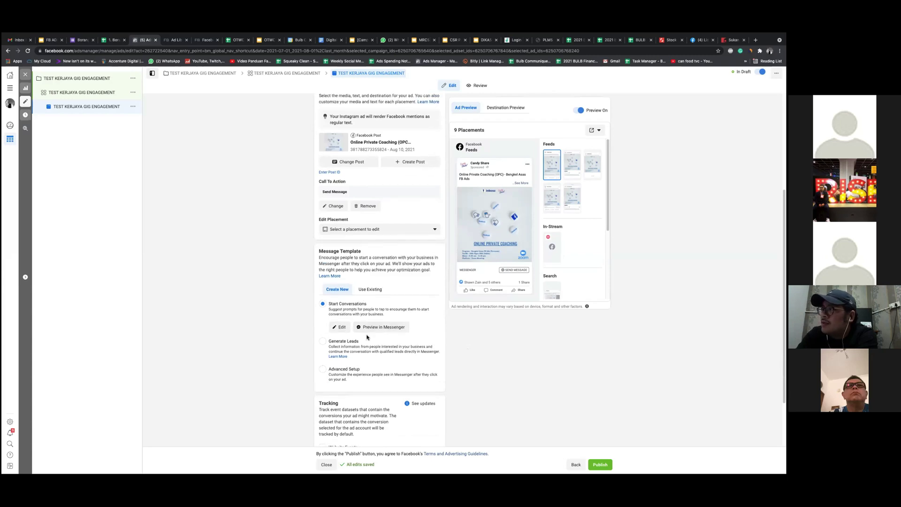
pyautogui.scroll(2, 395, 278)
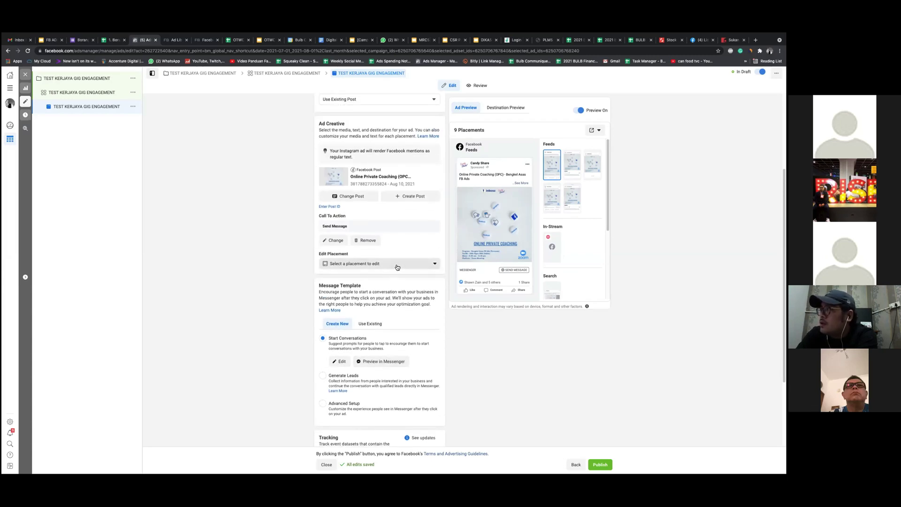
pyautogui.click(398, 267)
pyautogui.click(397, 267)
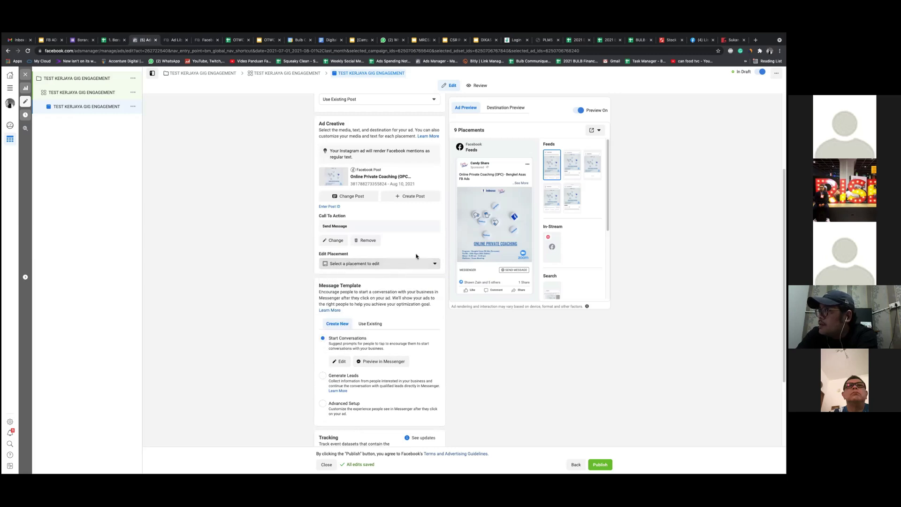
pyautogui.scroll(2, 415, 278)
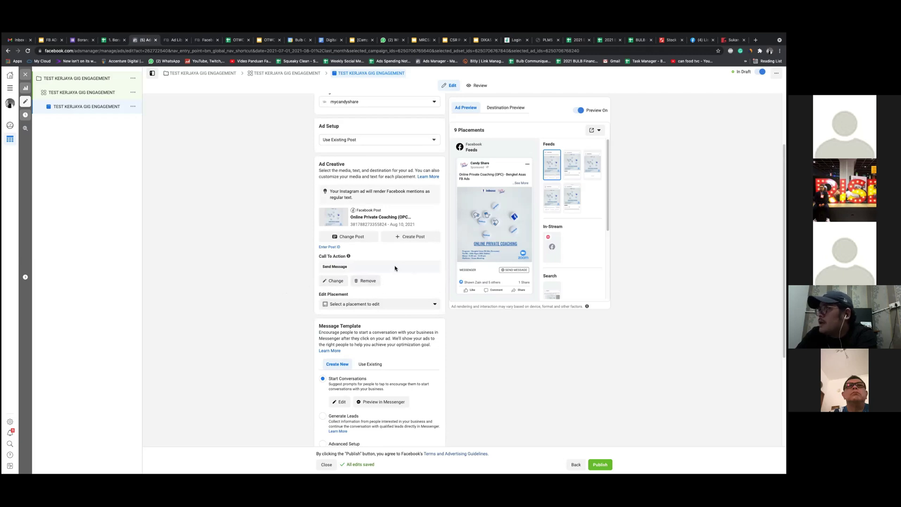
pyautogui.scroll(2, 394, 278)
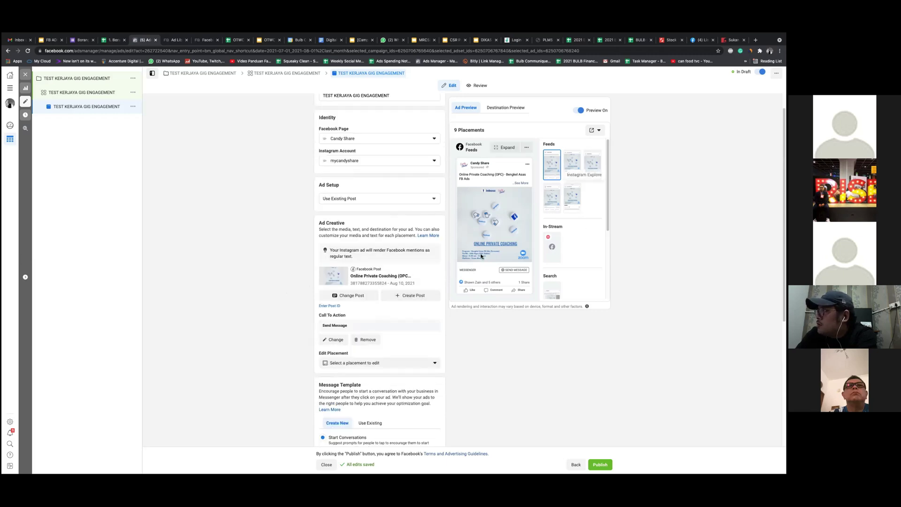
pyautogui.scroll(-3, 416, 285)
pyautogui.scroll(-4, 416, 285)
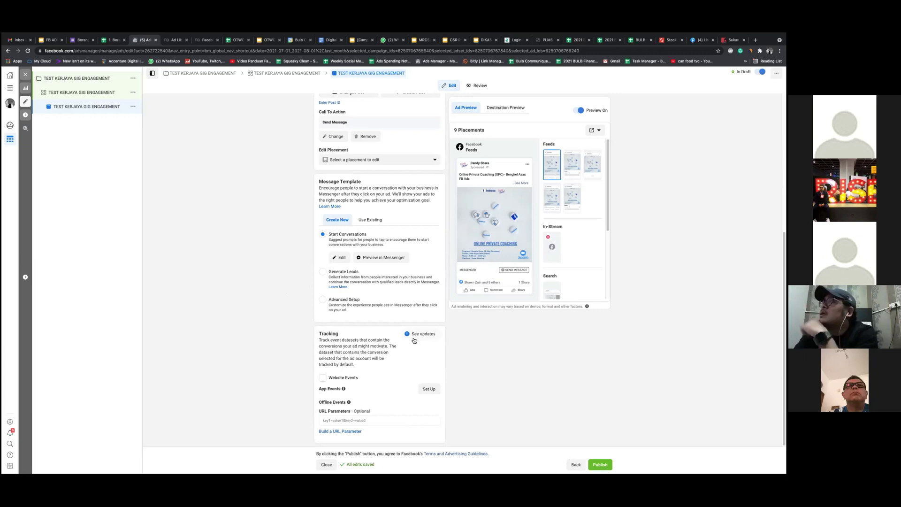
pyautogui.scroll(5, 434, 315)
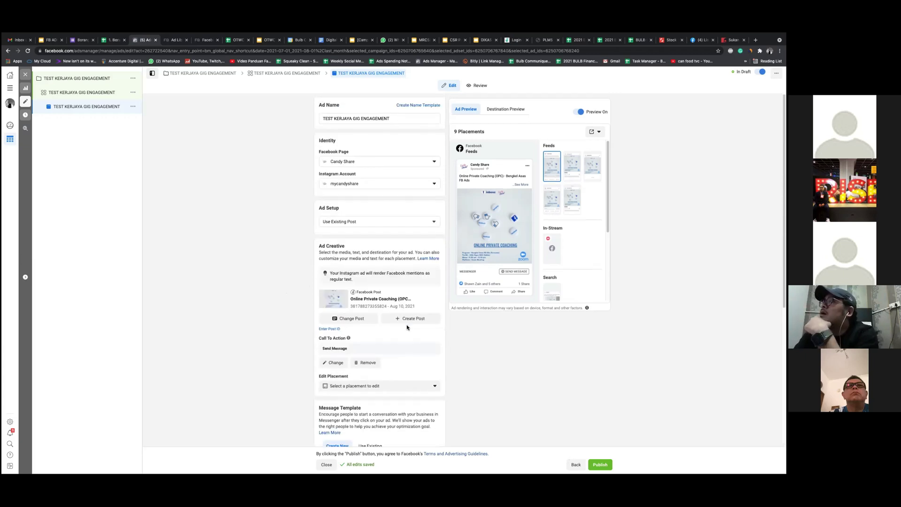
# - Switch the ad setup to Create Ad and open the account images for the ad's media
pyautogui.click(430, 224)
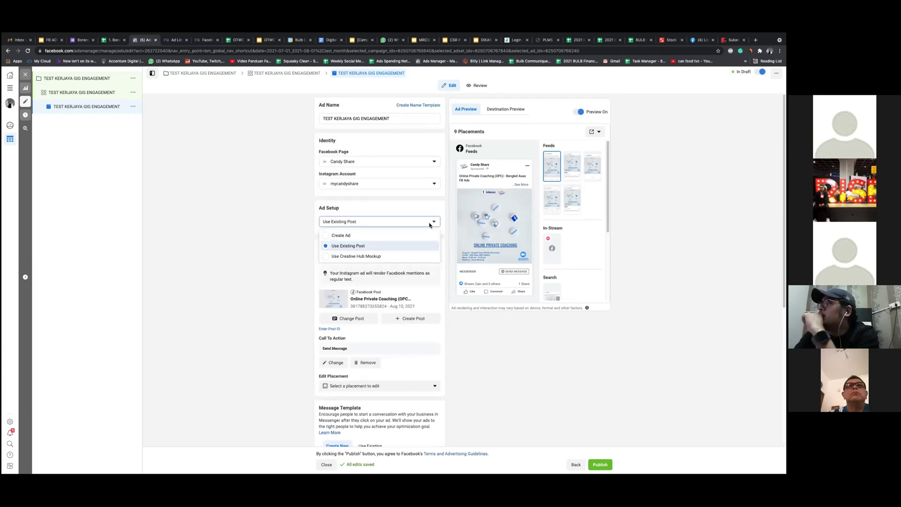
pyautogui.click(379, 237)
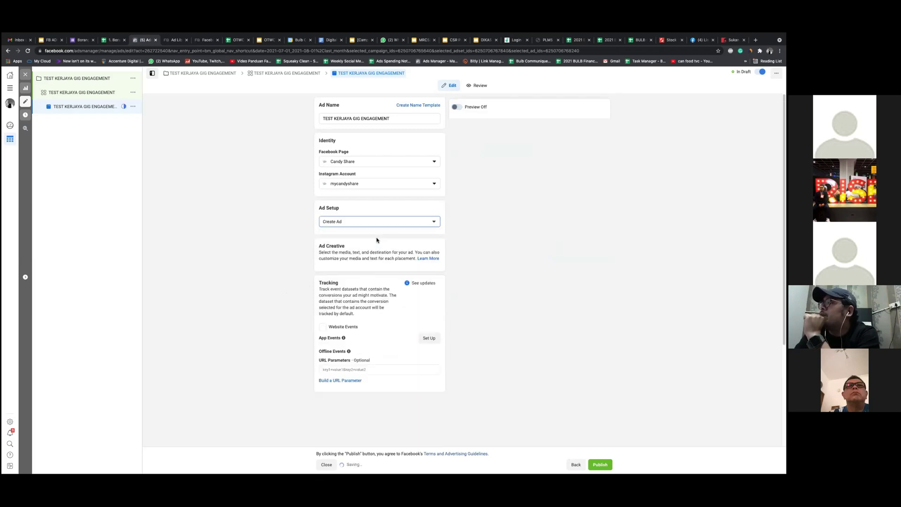
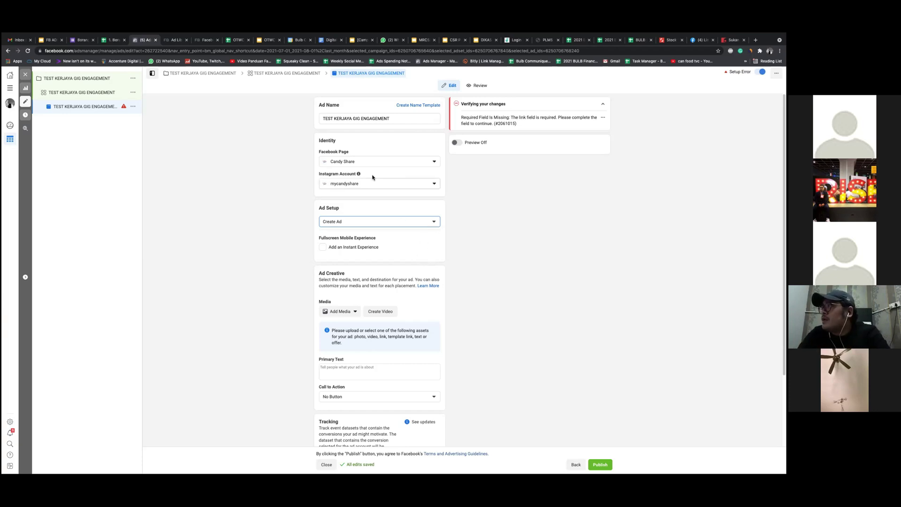
pyautogui.click(434, 222)
pyautogui.click(434, 222)
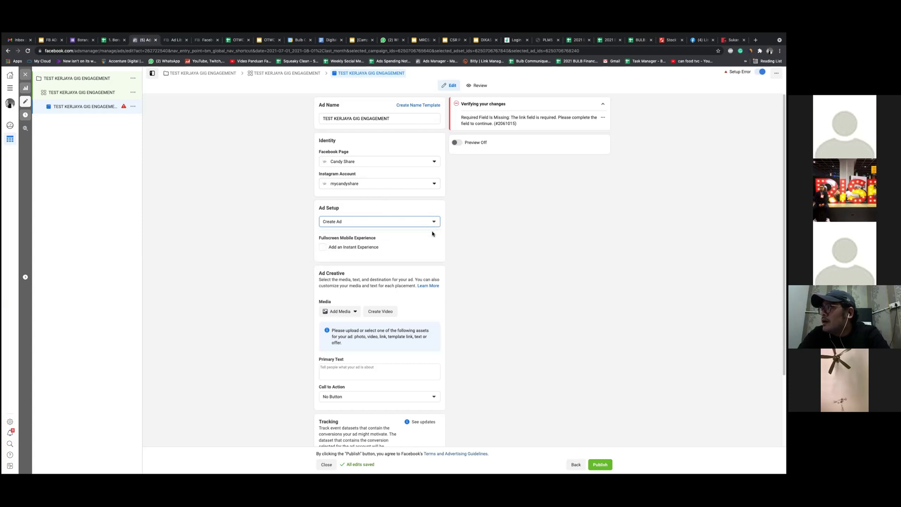
pyautogui.scroll(-2, 399, 268)
pyautogui.click(337, 277)
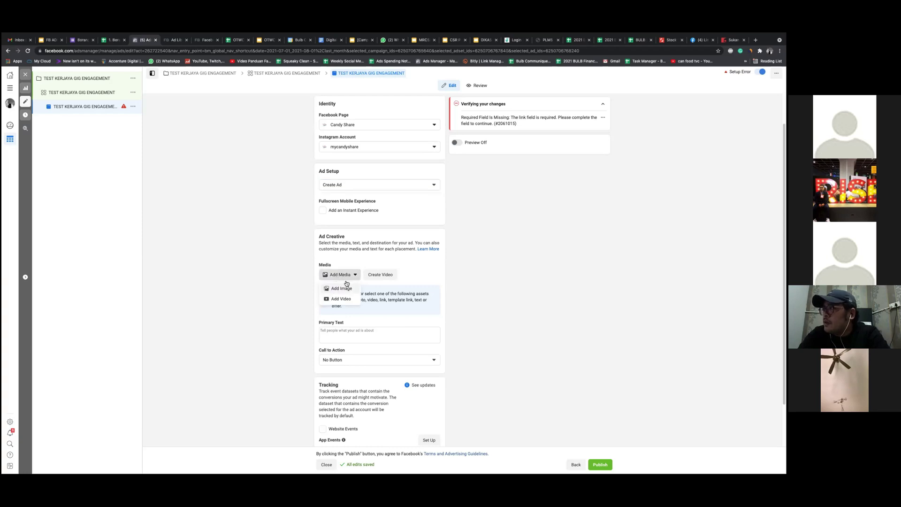
pyautogui.click(346, 284)
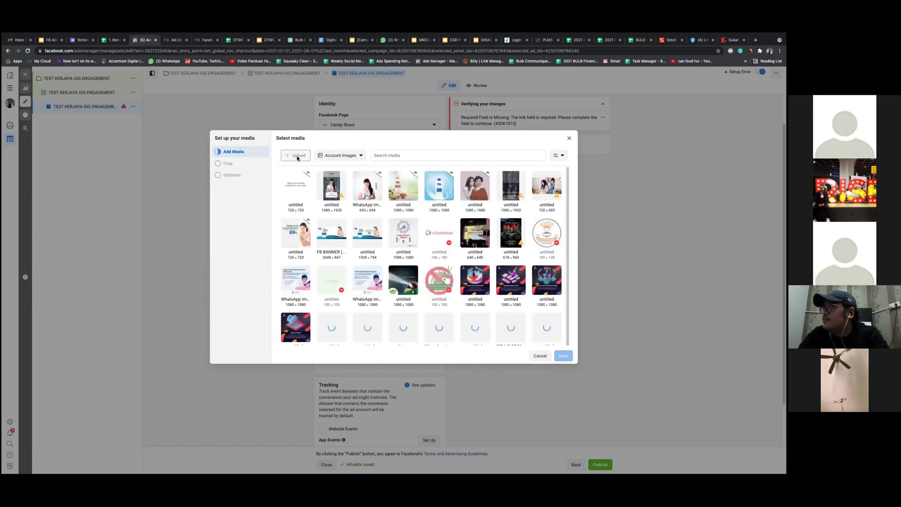
# - Try to upload TEST.jpeg from the Desktop folder as the ad's image
pyautogui.click(297, 156)
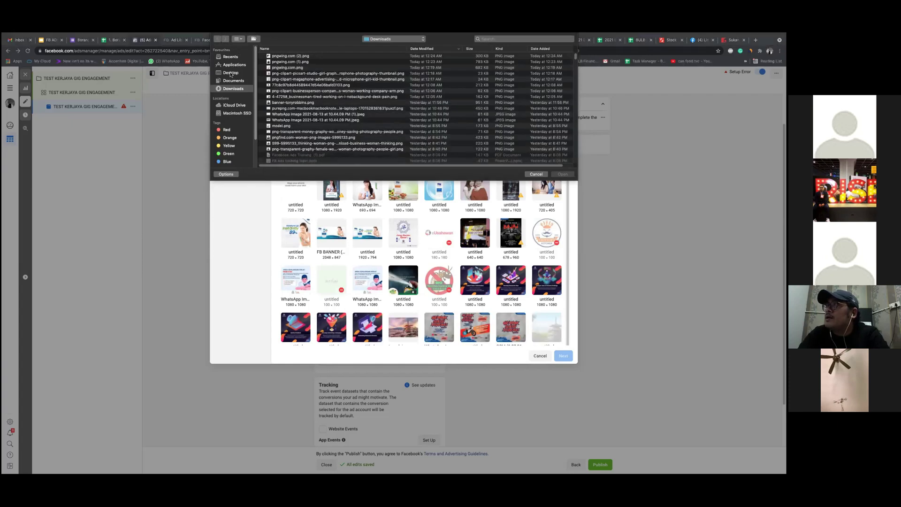
pyautogui.click(231, 73)
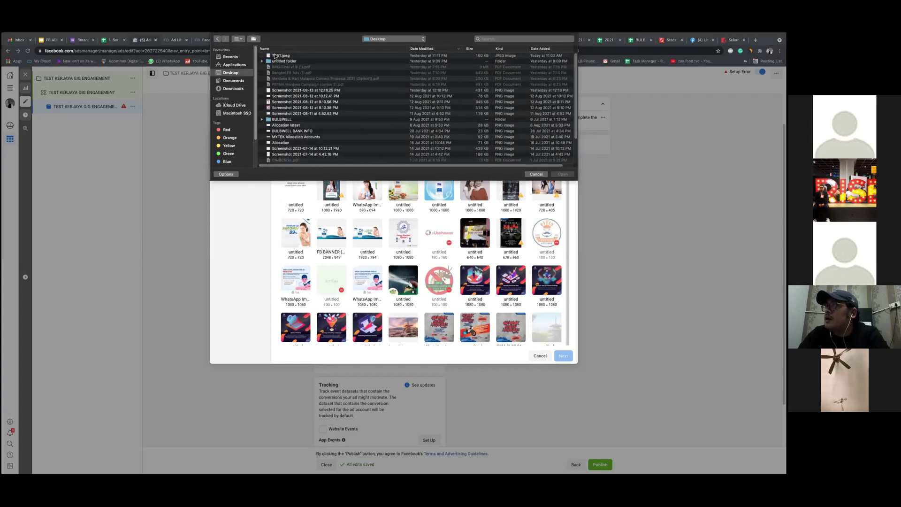
pyautogui.click(278, 56)
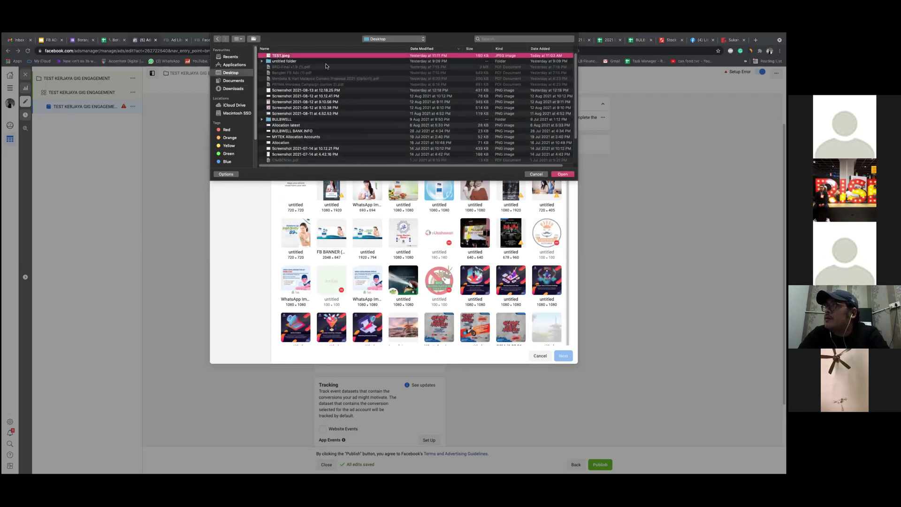
pyautogui.click(563, 174)
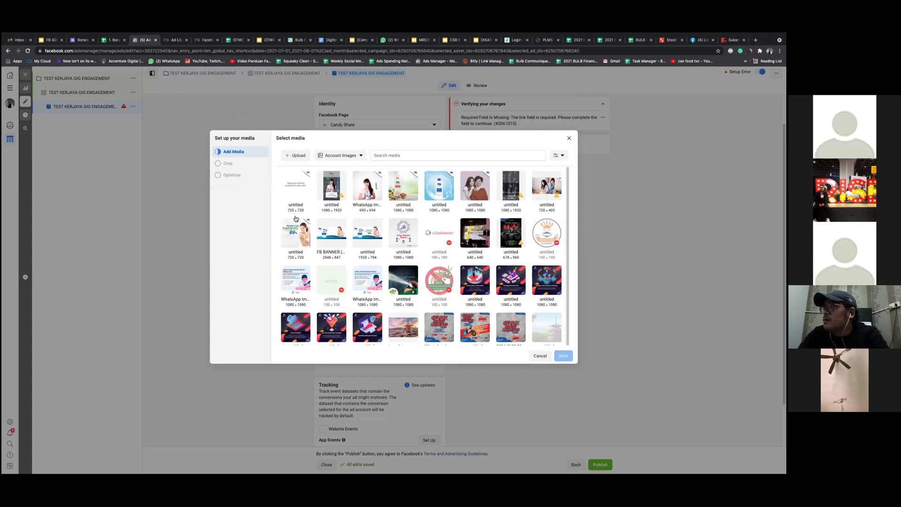
# - Use the first 1080 × 1080 WhatsApp account image as the ad's media, keeping the default crops and optimizations
pyautogui.click(296, 279)
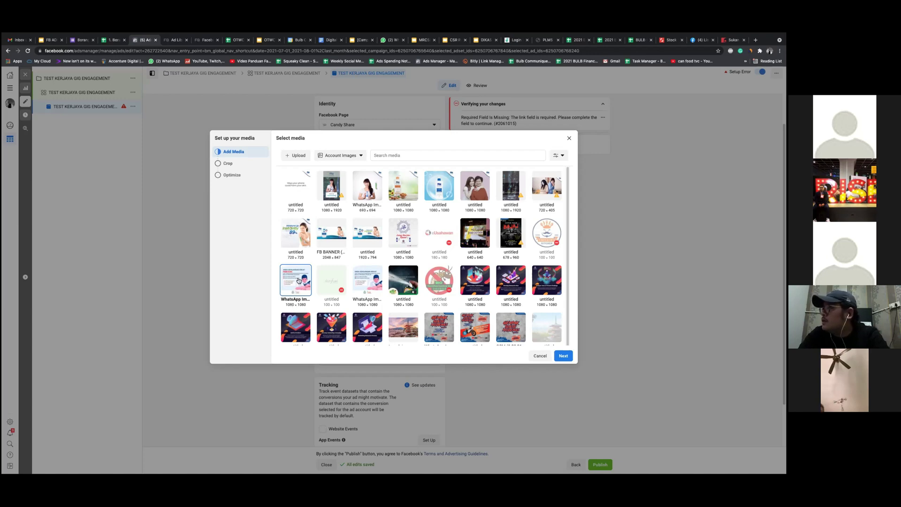
pyautogui.click(564, 356)
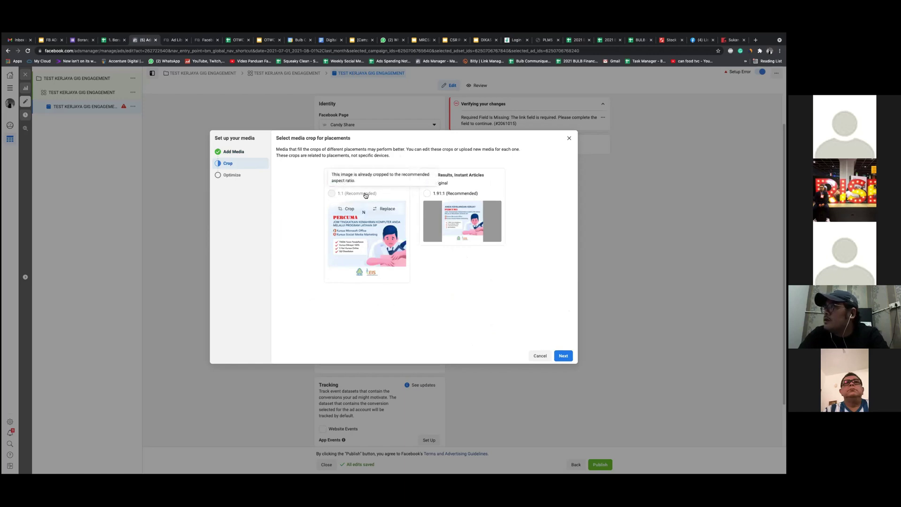
pyautogui.click(570, 357)
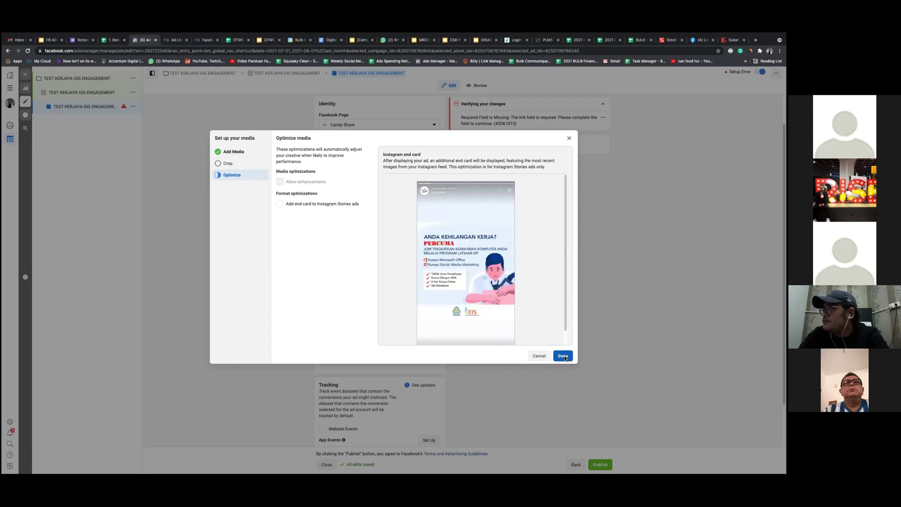
pyautogui.click(563, 357)
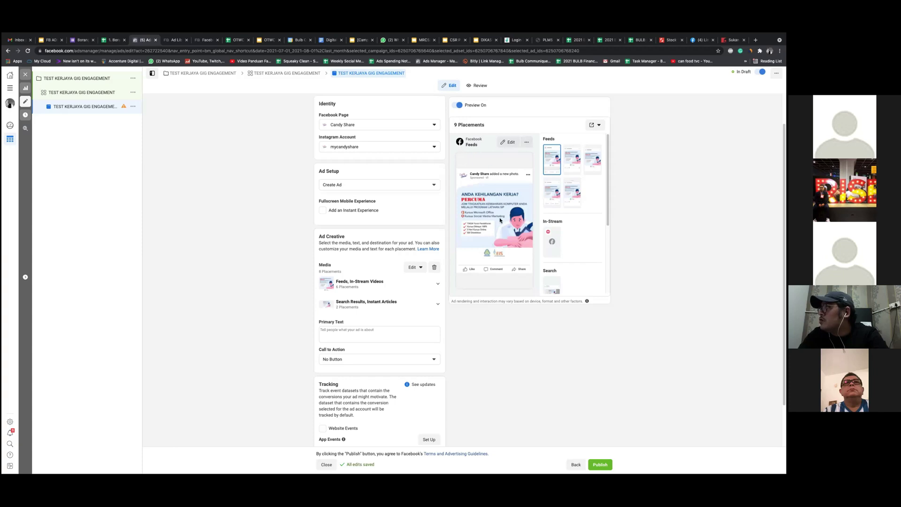
# - Look over the ad preview's options, sharing choices and the list of placement previews
pyautogui.click(526, 144)
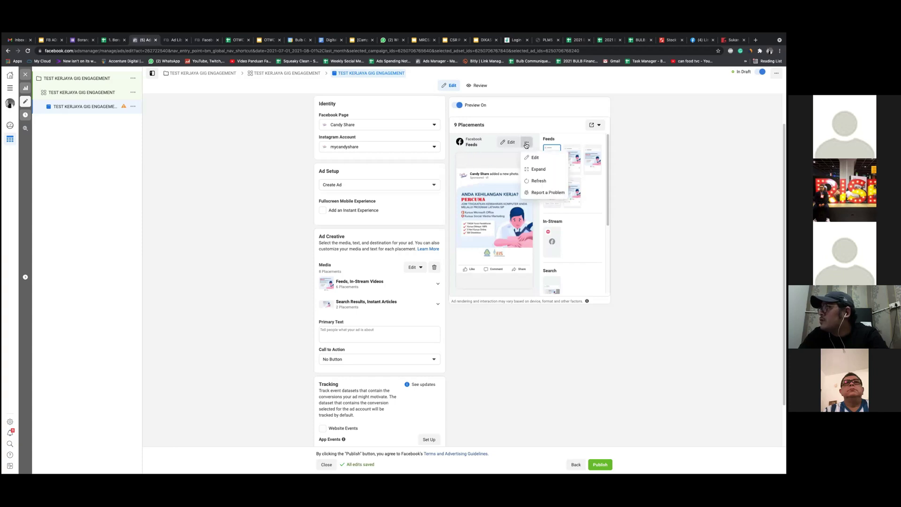
pyautogui.click(527, 145)
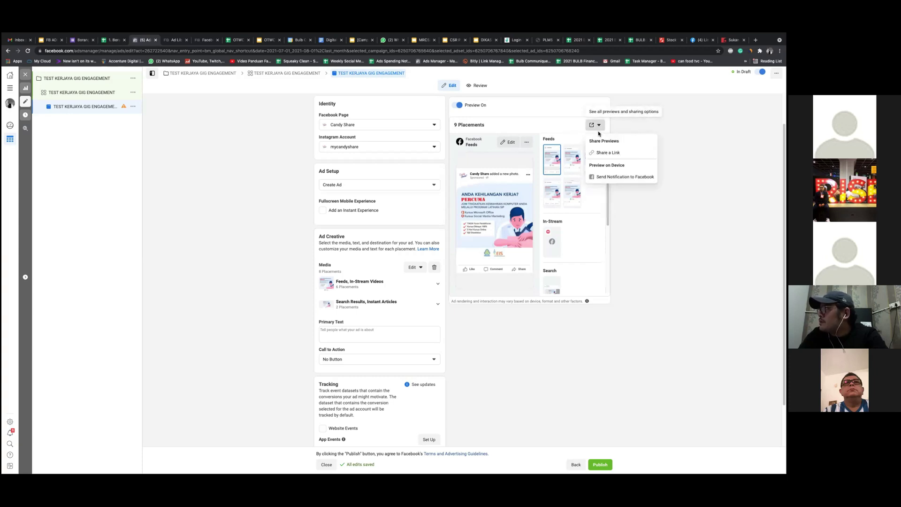
pyautogui.click(546, 371)
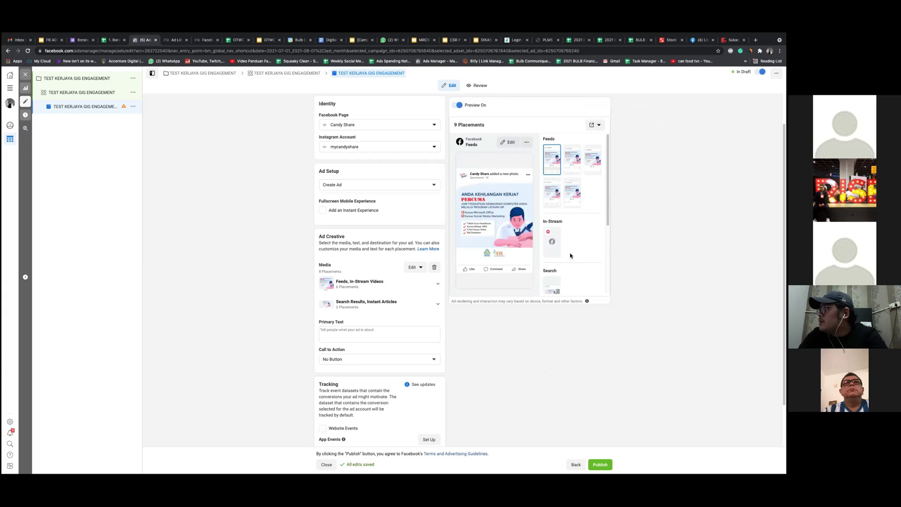
pyautogui.scroll(-3, 571, 263)
pyautogui.scroll(-2, 571, 266)
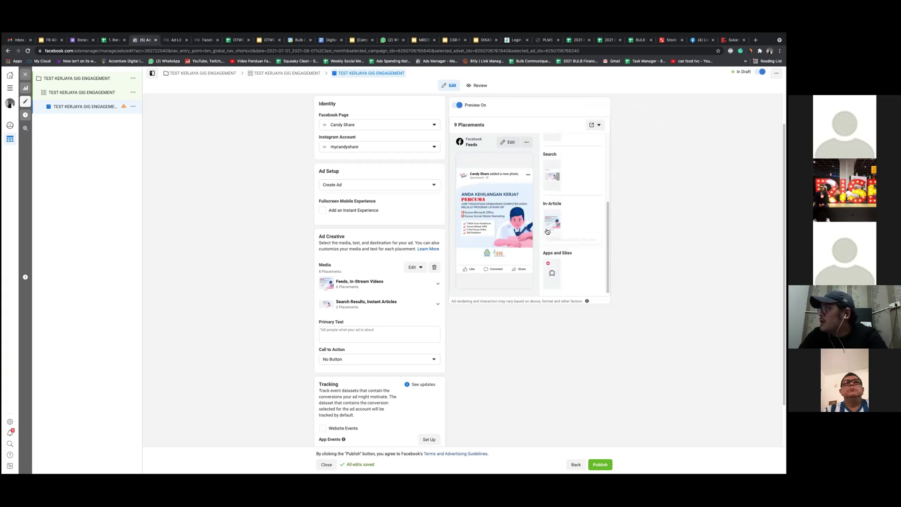
# - Enter "I NAK SHARE BENDA BAIK" as the ad's primary text
pyautogui.scroll(-3, 565, 258)
pyautogui.scroll(-1, 568, 254)
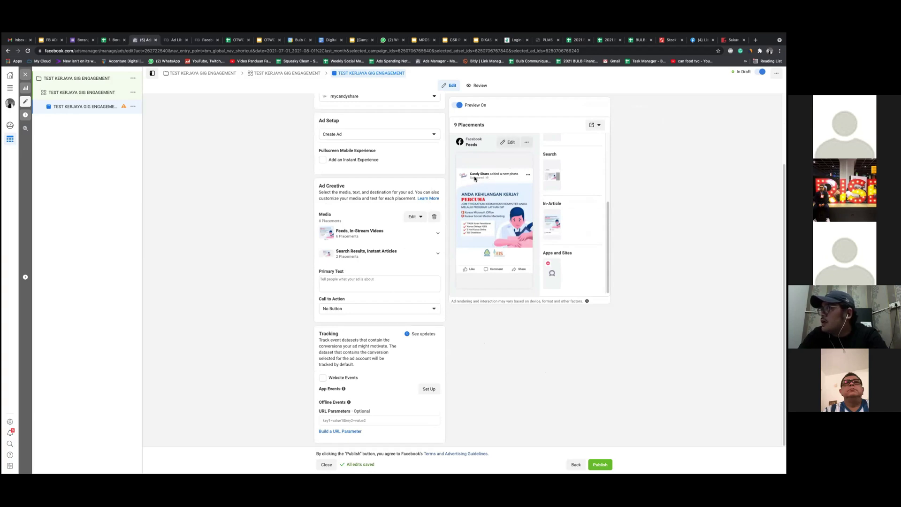
pyautogui.click(332, 279)
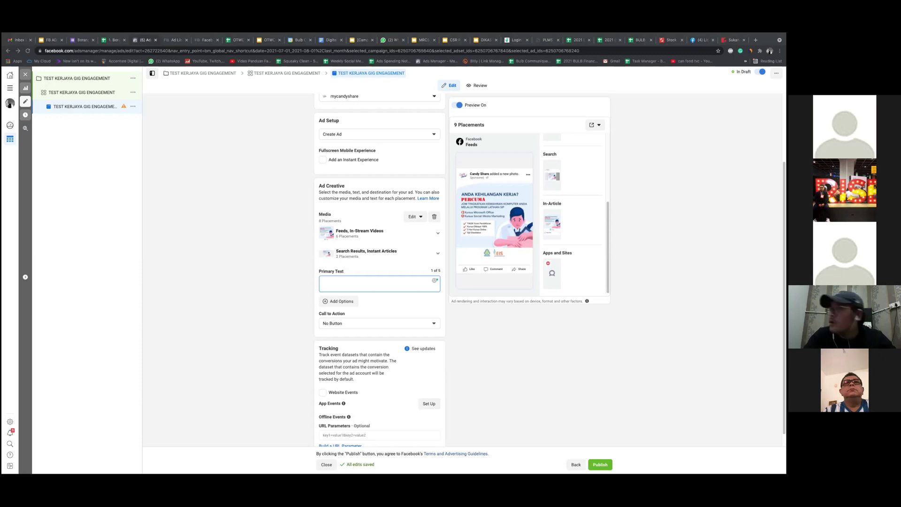
pyautogui.click(342, 281)
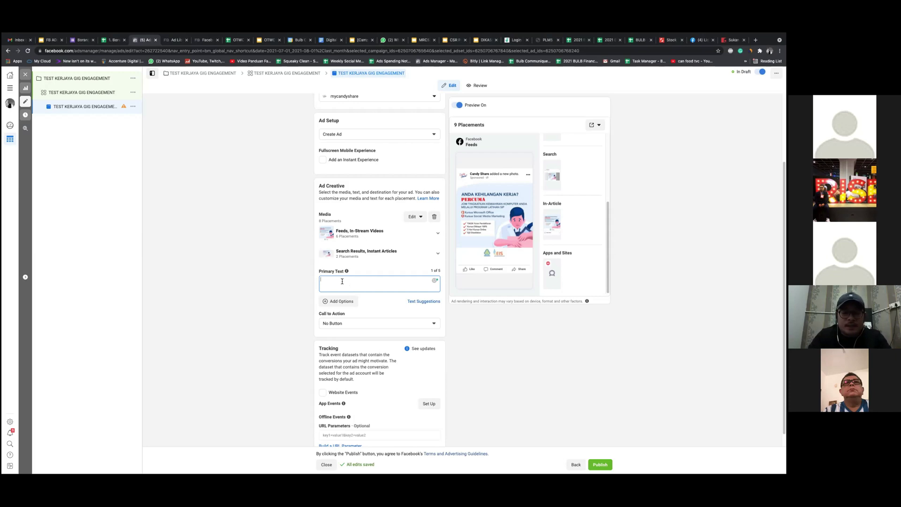
pyautogui.write('I NAK SHARE')
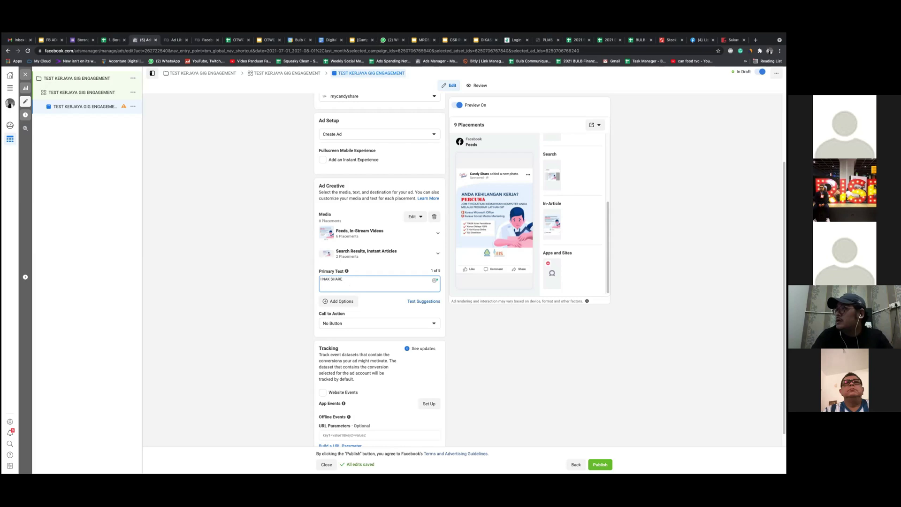
pyautogui.write(' B')
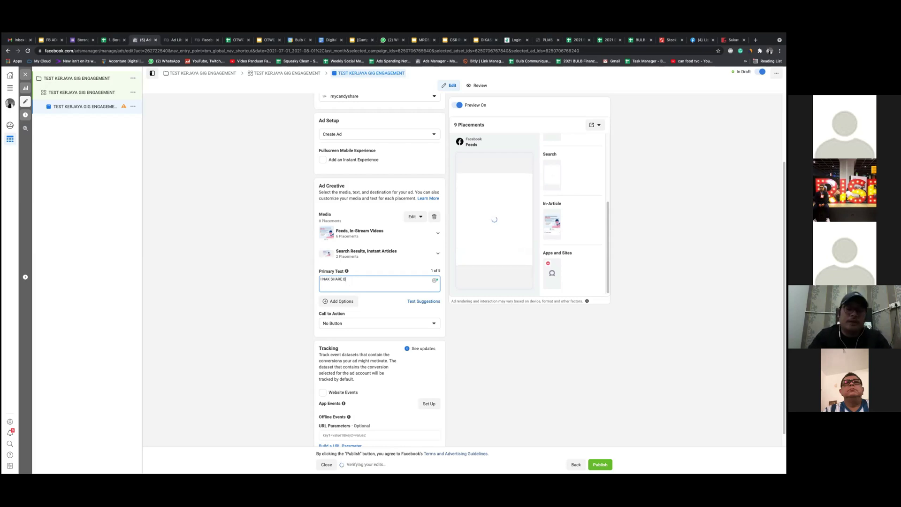
pyautogui.write('ENDA')
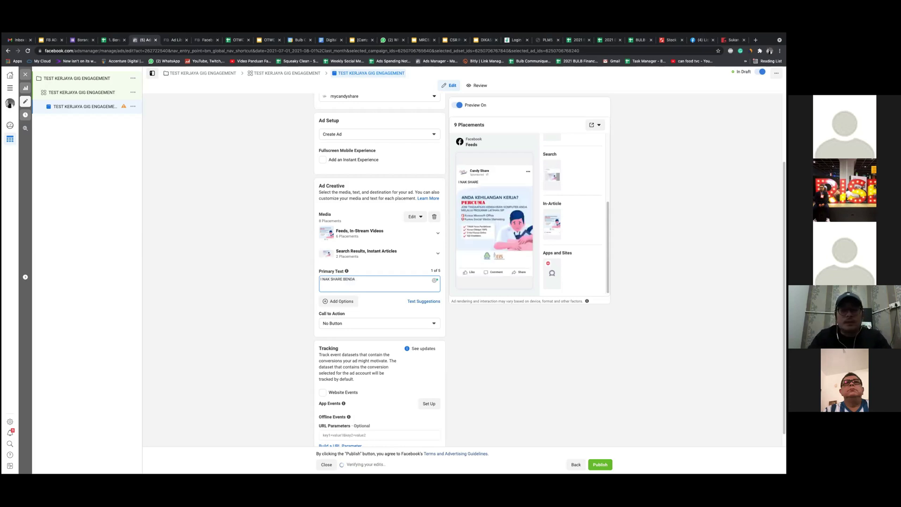
pyautogui.write(' BAIK')
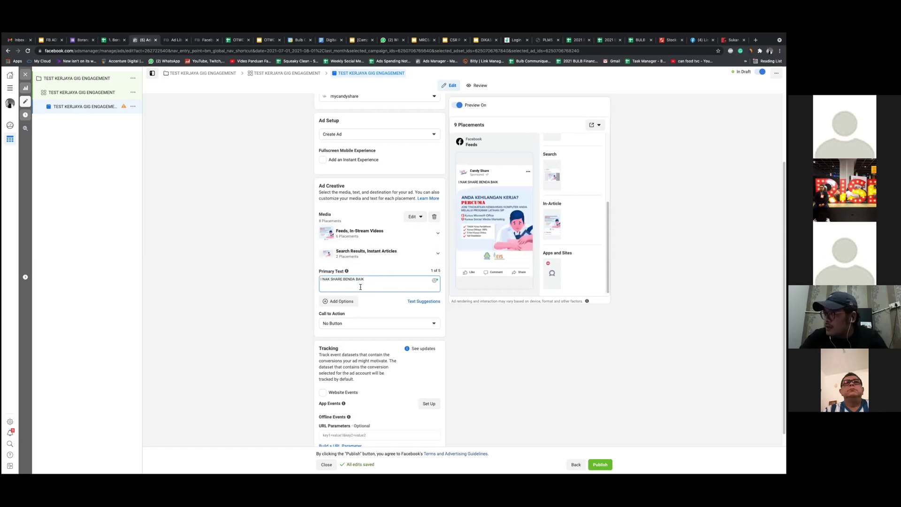
# - Try a second primary text option reading "NAK BUAT KERJA SEJAM JE SEHARI" and remove that option again
pyautogui.click(342, 303)
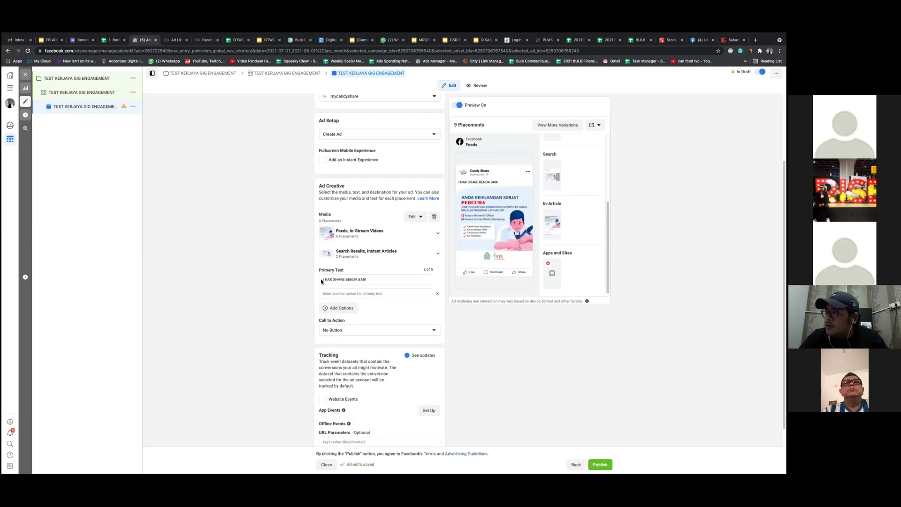
pyautogui.click(333, 294)
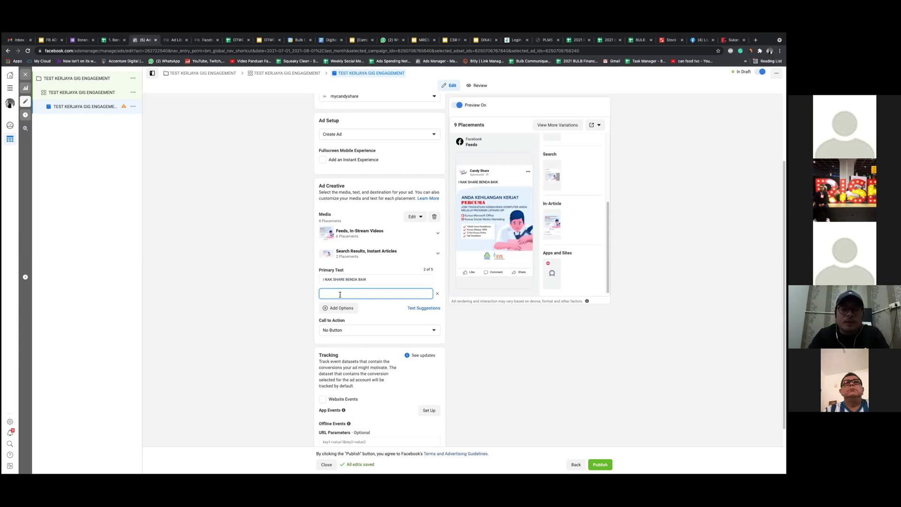
pyautogui.write('KALAU')
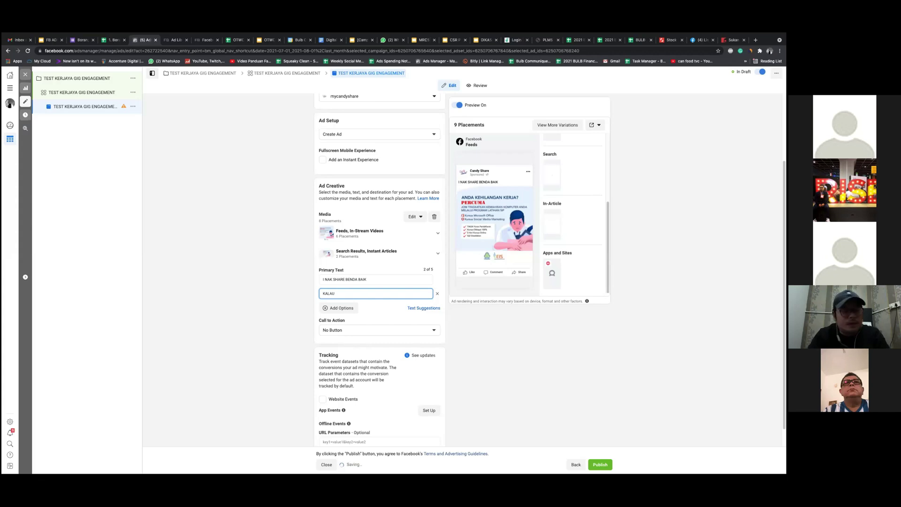
pyautogui.write(' NAK ')
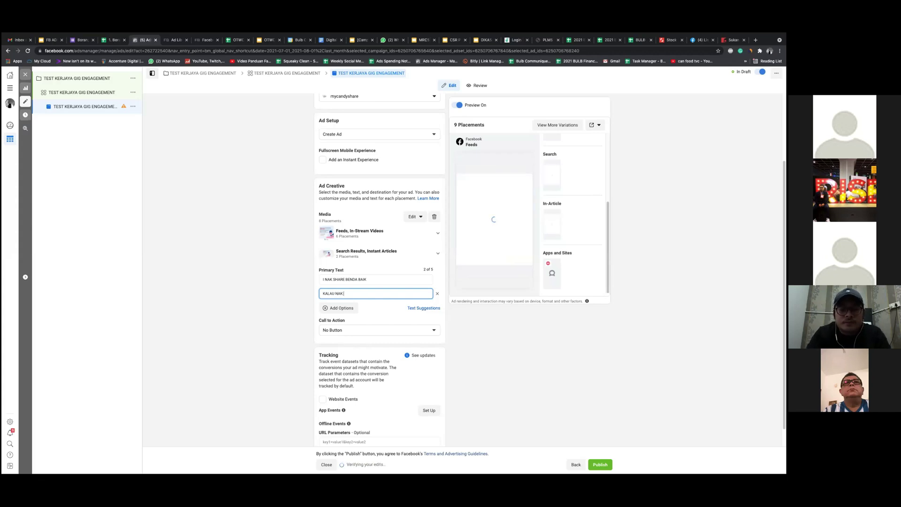
pyautogui.write('BUAT')
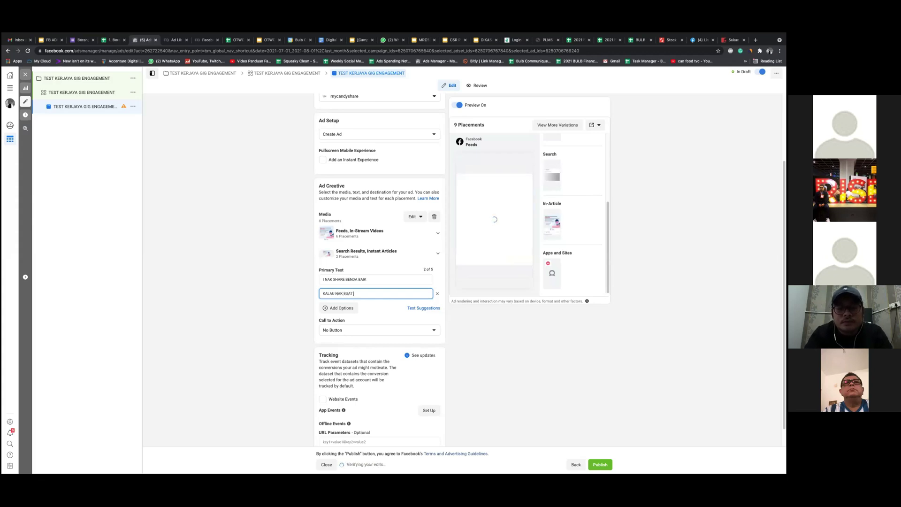
pyautogui.write(' KERJA')
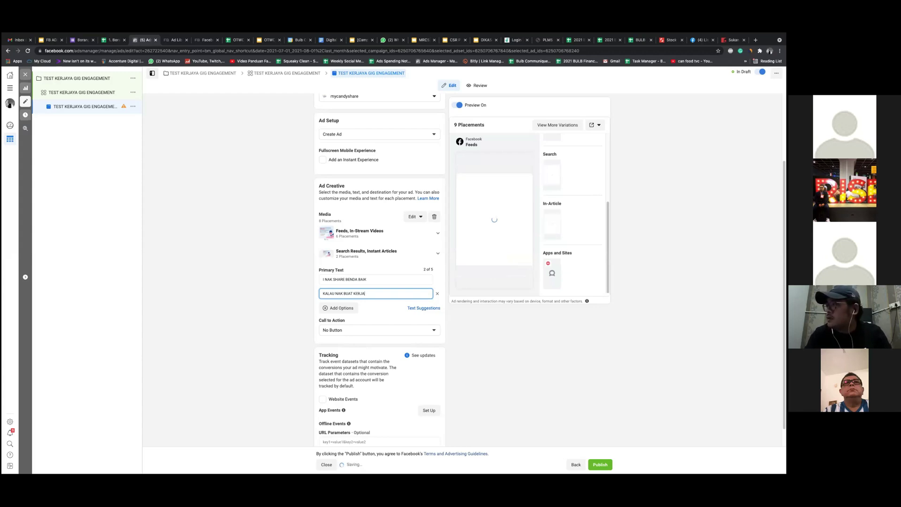
pyautogui.hotkey('ctrl', 'a')
pyautogui.write('NAK')
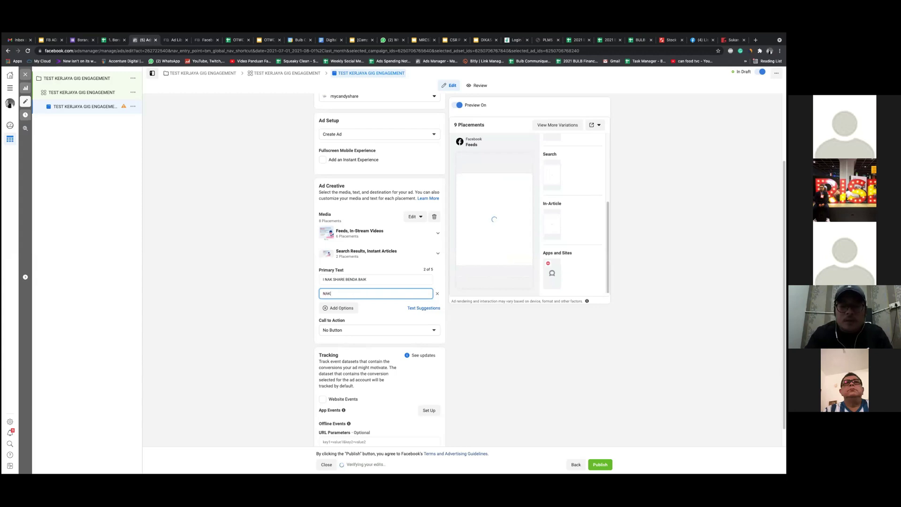
pyautogui.write(' BUAT KE')
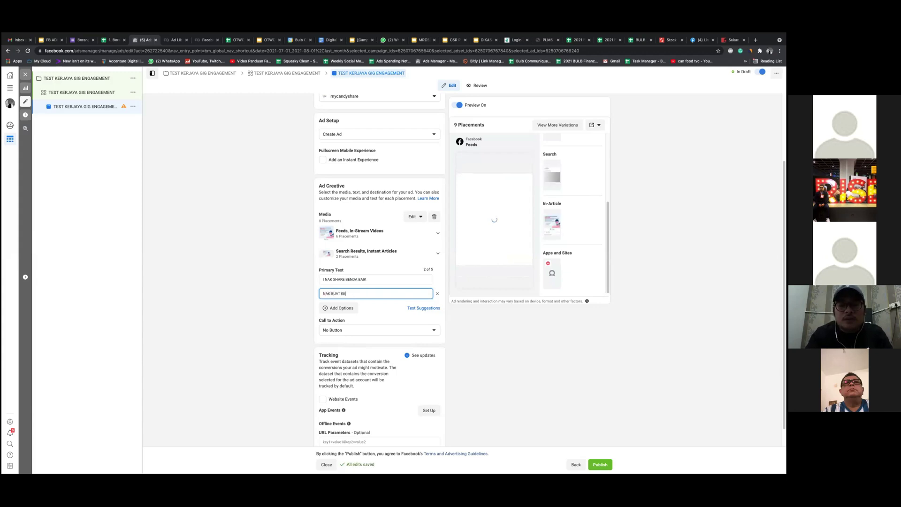
pyautogui.write('RJA SEJAM')
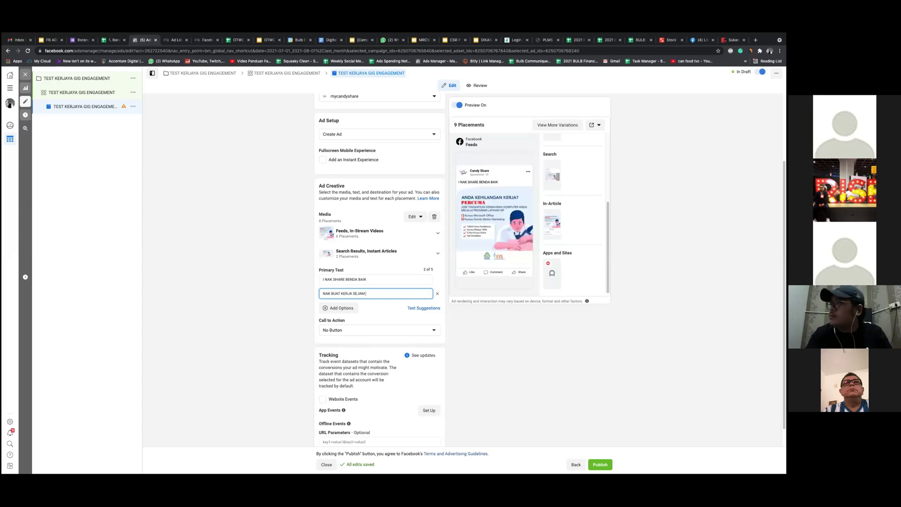
pyautogui.write(' JE SEHARI')
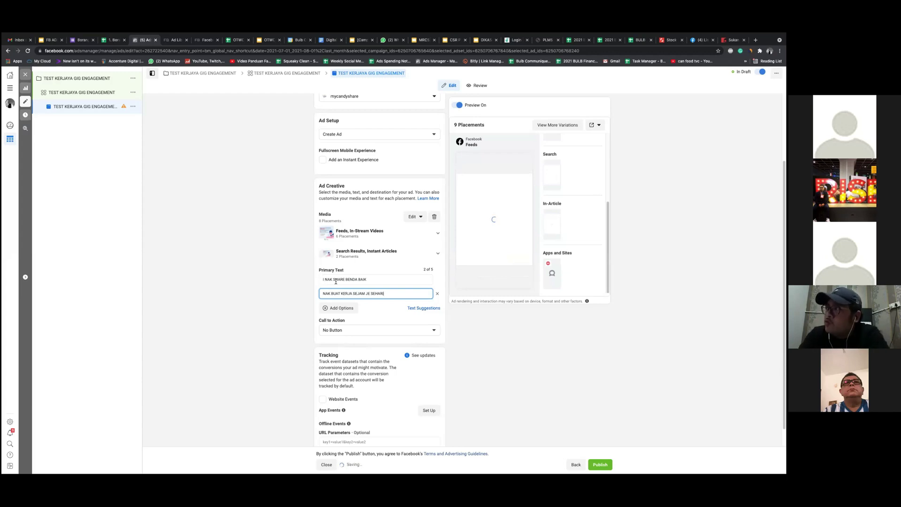
pyautogui.moveTo(481, 165)
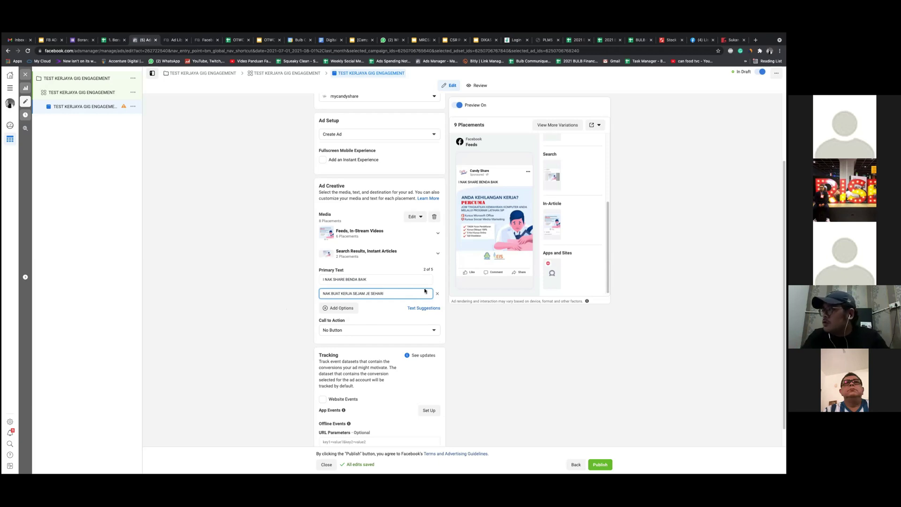
pyautogui.click(438, 294)
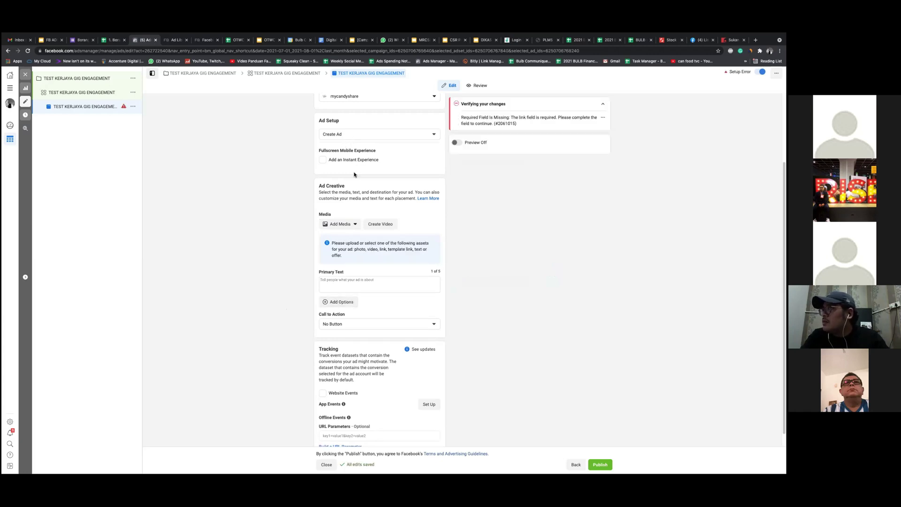
# - Add the first 1080 × 1080 WhatsApp account image as the ad's media again, keeping the original crops and default optimizations
pyautogui.click(338, 225)
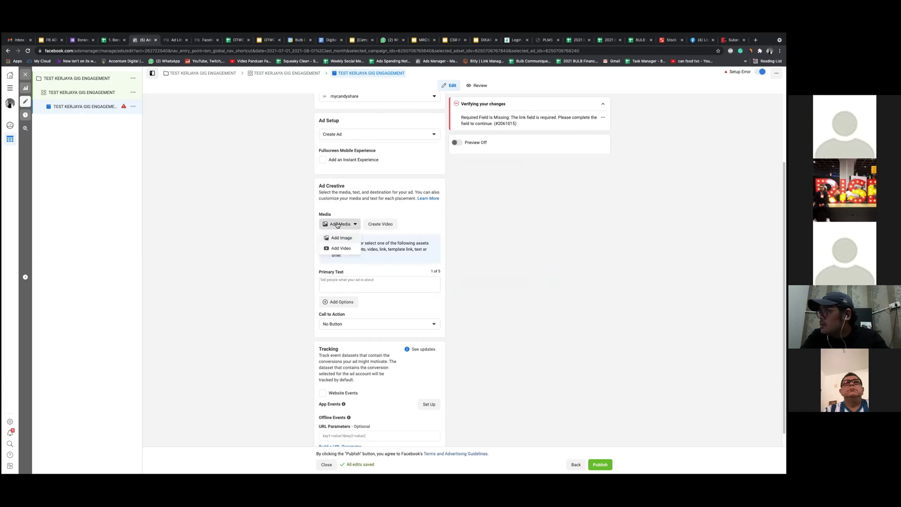
pyautogui.click(337, 238)
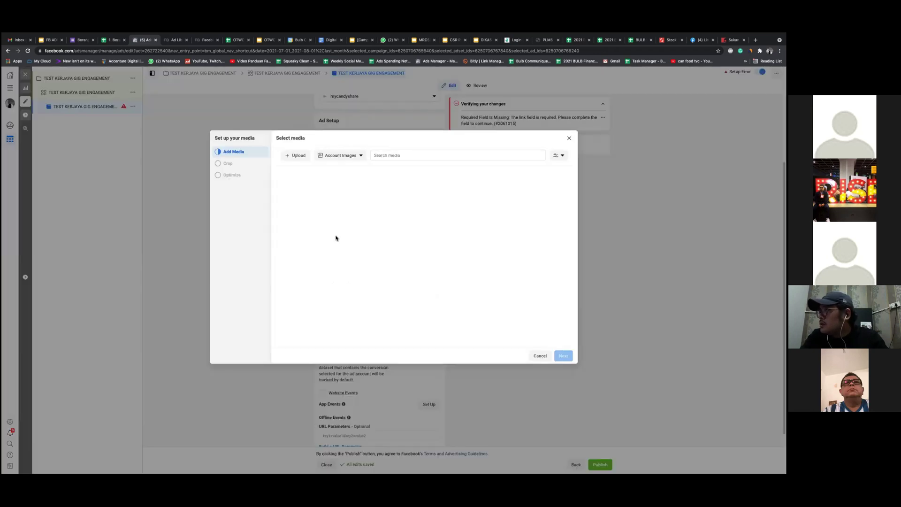
pyautogui.click(304, 282)
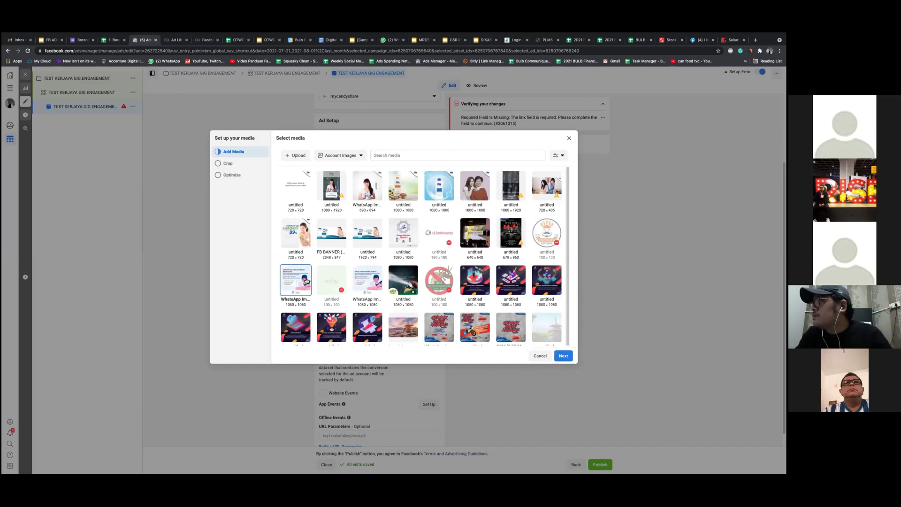
pyautogui.click(561, 356)
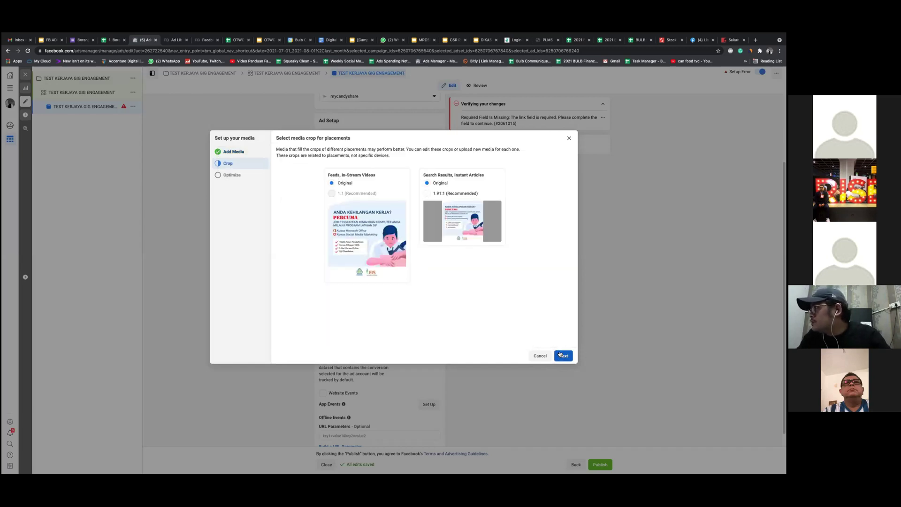
pyautogui.click(564, 357)
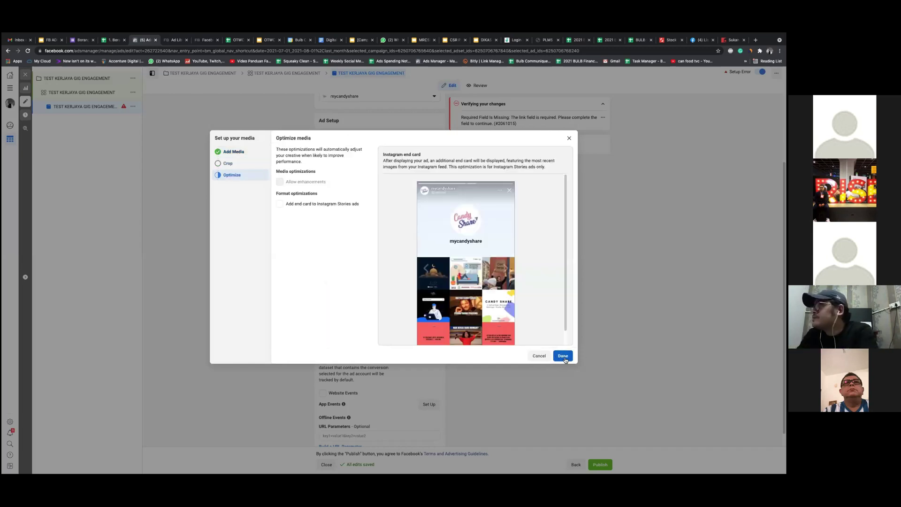
pyautogui.click(563, 356)
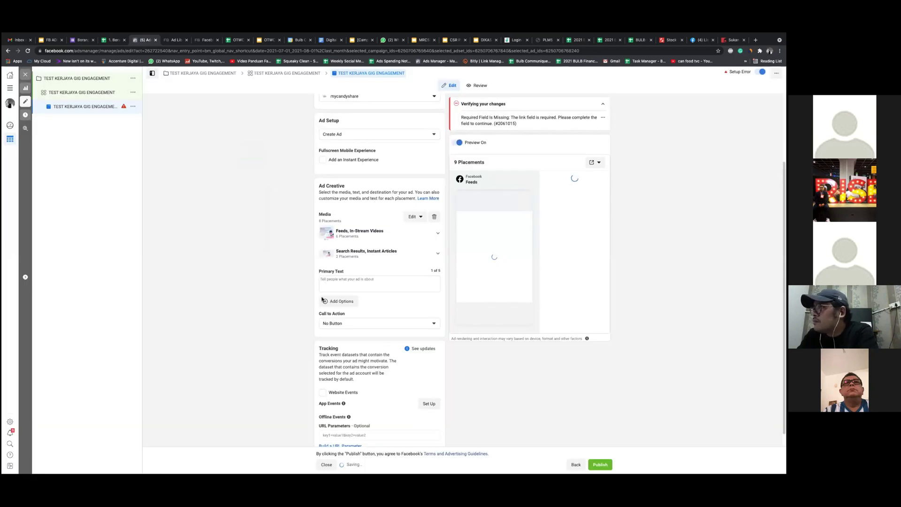
# - Set the ad's primary text to "TEST 1" and its call to action to Send Message
pyautogui.click(342, 282)
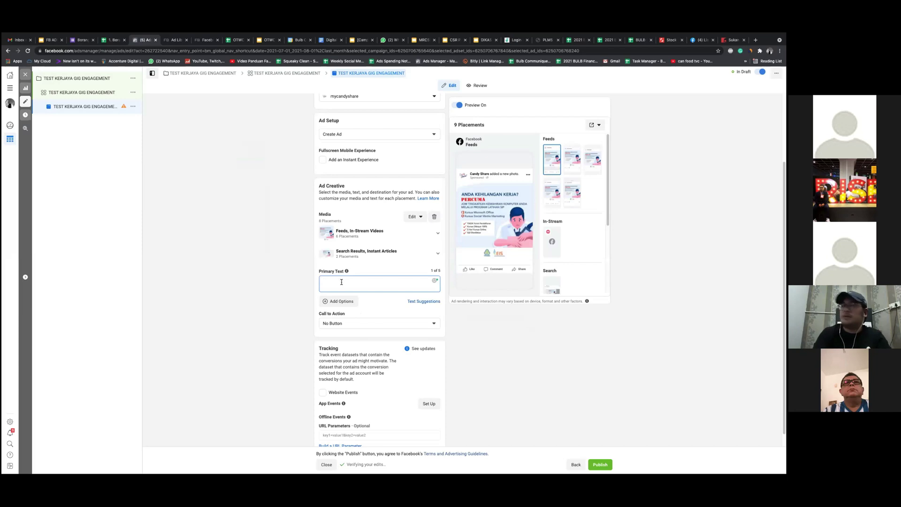
pyautogui.write('TEST 1')
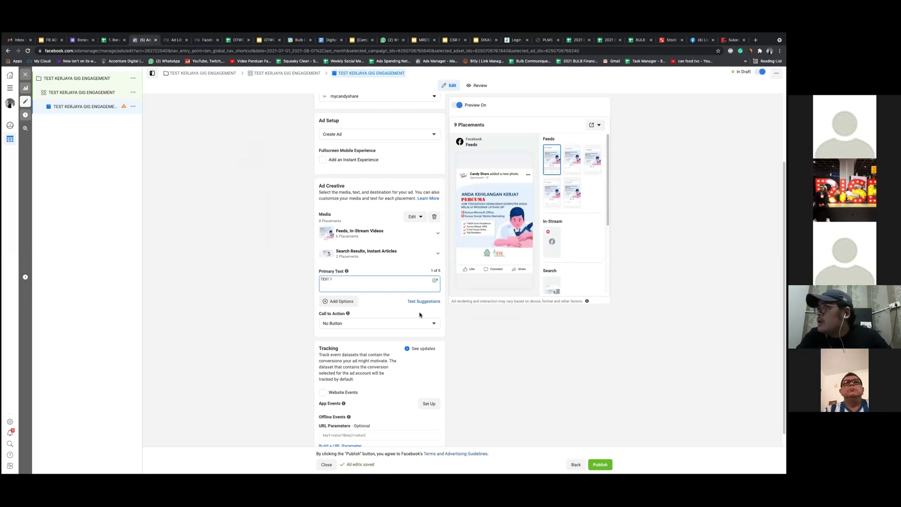
pyautogui.scroll(-1, 420, 314)
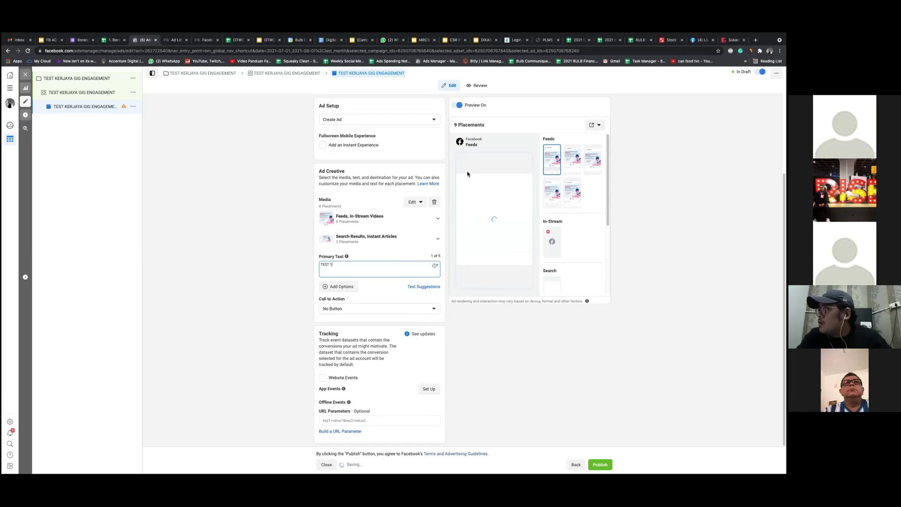
pyautogui.click(435, 311)
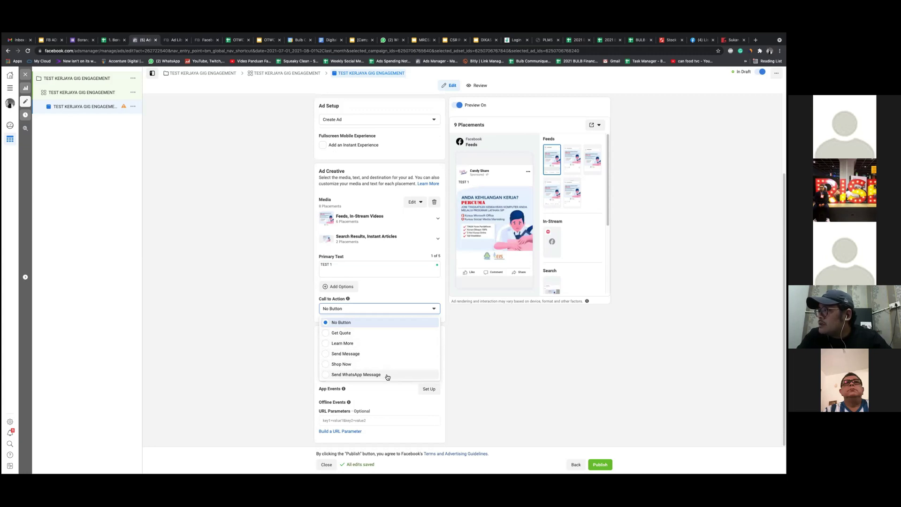
pyautogui.click(387, 356)
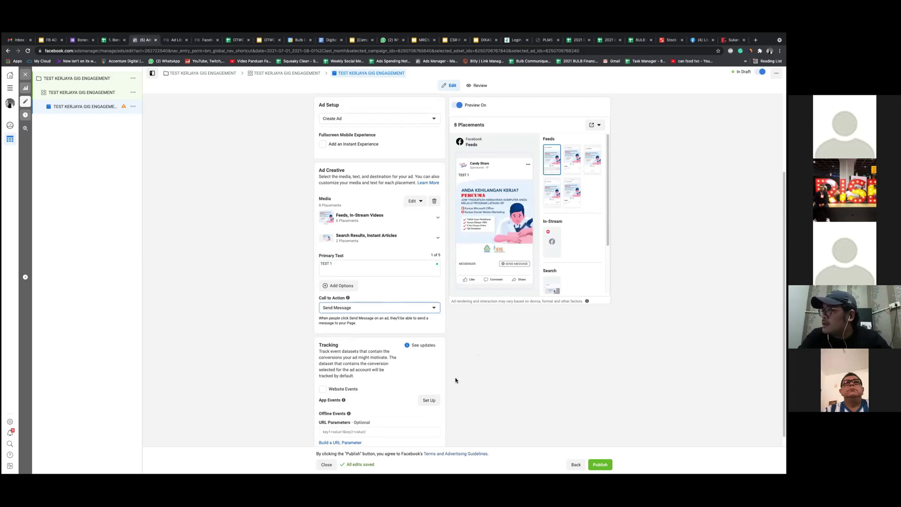
# - Close the ad editor without publishing, keeping the TEST KERJAYA GIG ENGAGEMENT items as drafts
pyautogui.scroll(-1, 455, 380)
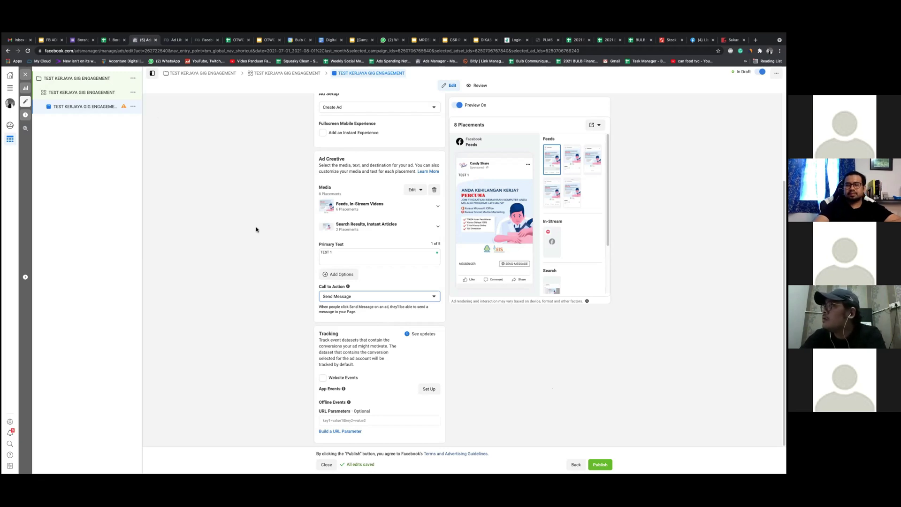
pyautogui.scroll(1, 256, 229)
pyautogui.scroll(1, 255, 229)
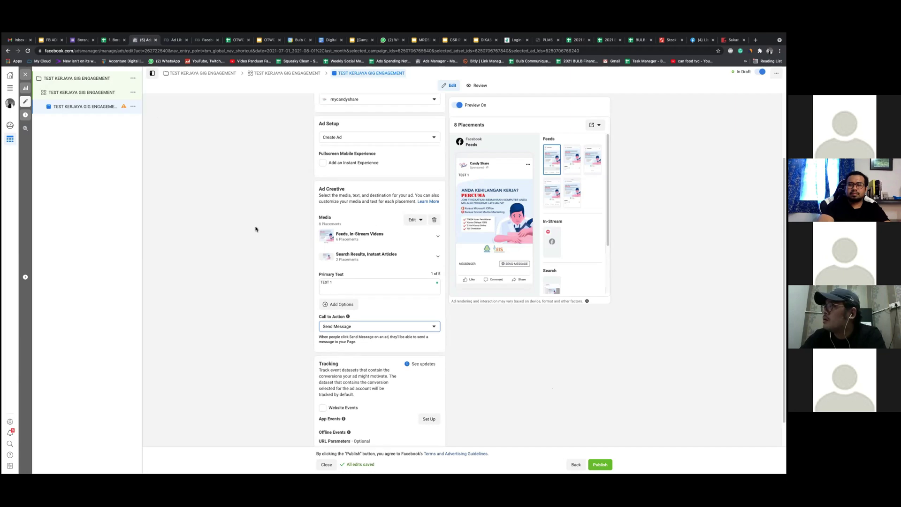
pyautogui.scroll(1, 255, 229)
pyautogui.scroll(1, 255, 228)
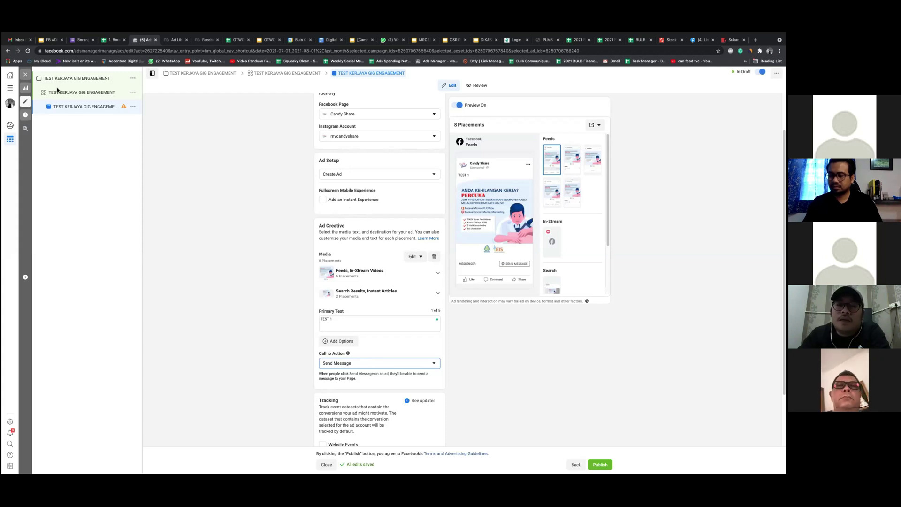
pyautogui.click(26, 74)
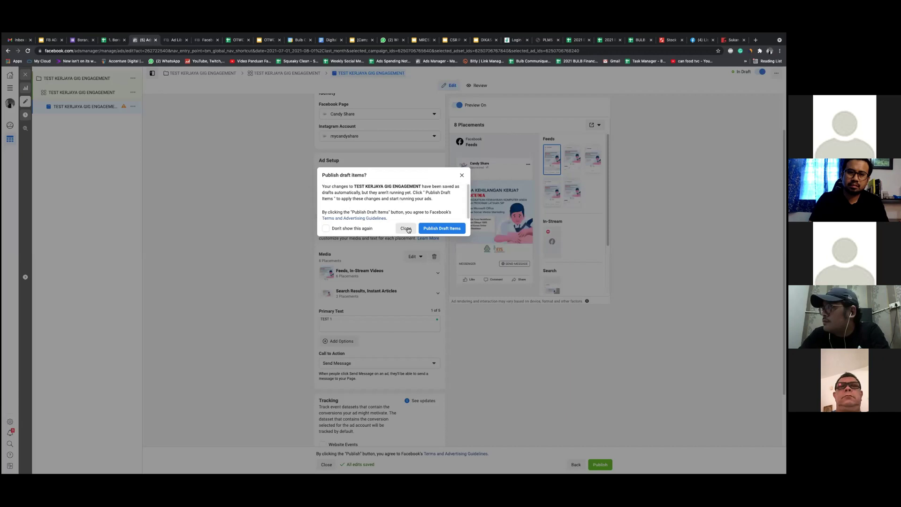
pyautogui.click(408, 229)
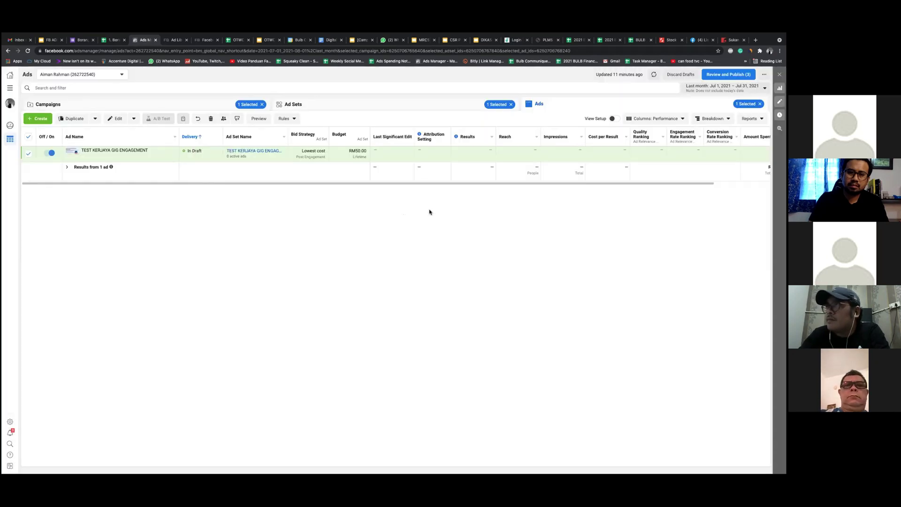